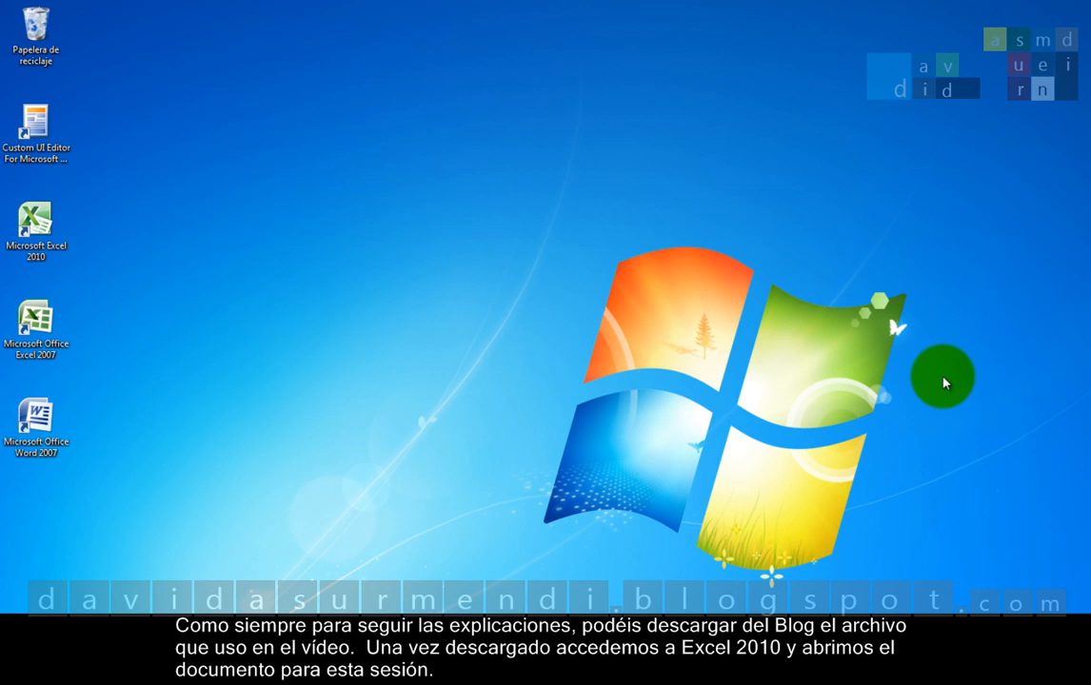
Step: In Excel 2010, open "Funciones en Excel 2010 Estadísticas. Máximos, Mínimos, Medias. 3ª Parte" and enable editing
double_click(44, 233)
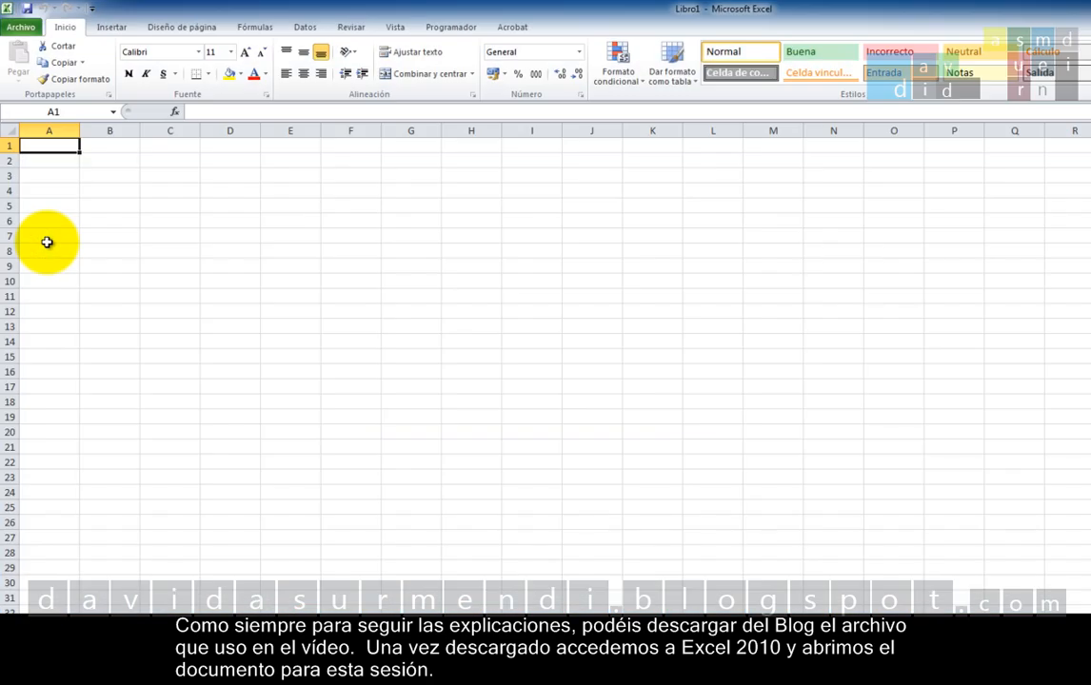
click(16, 27)
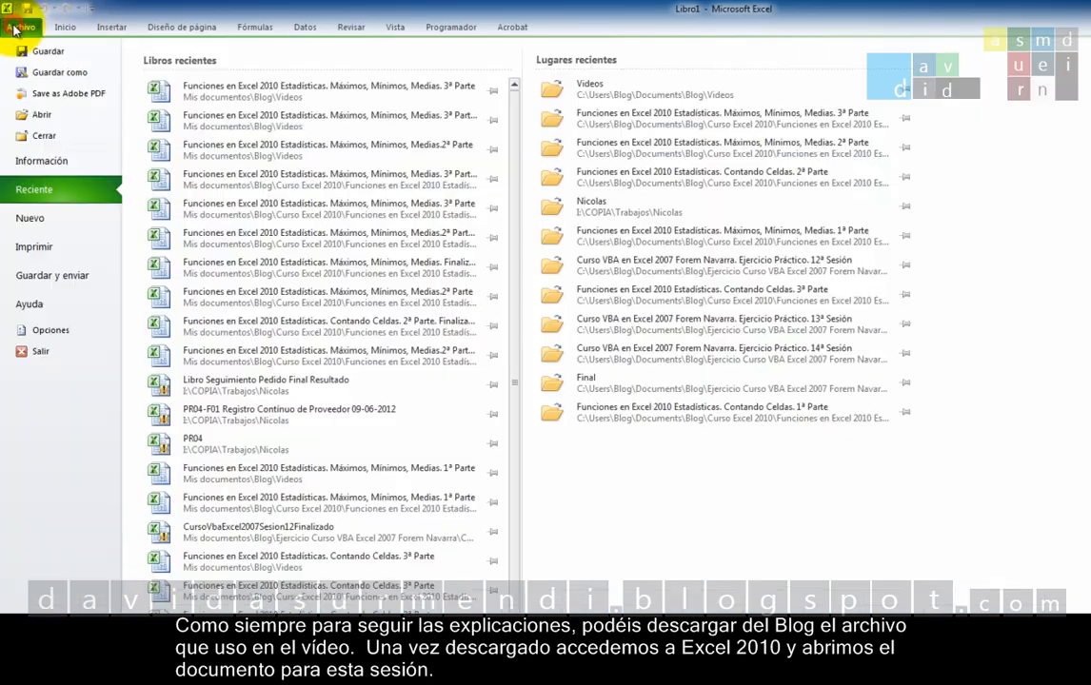
click(69, 113)
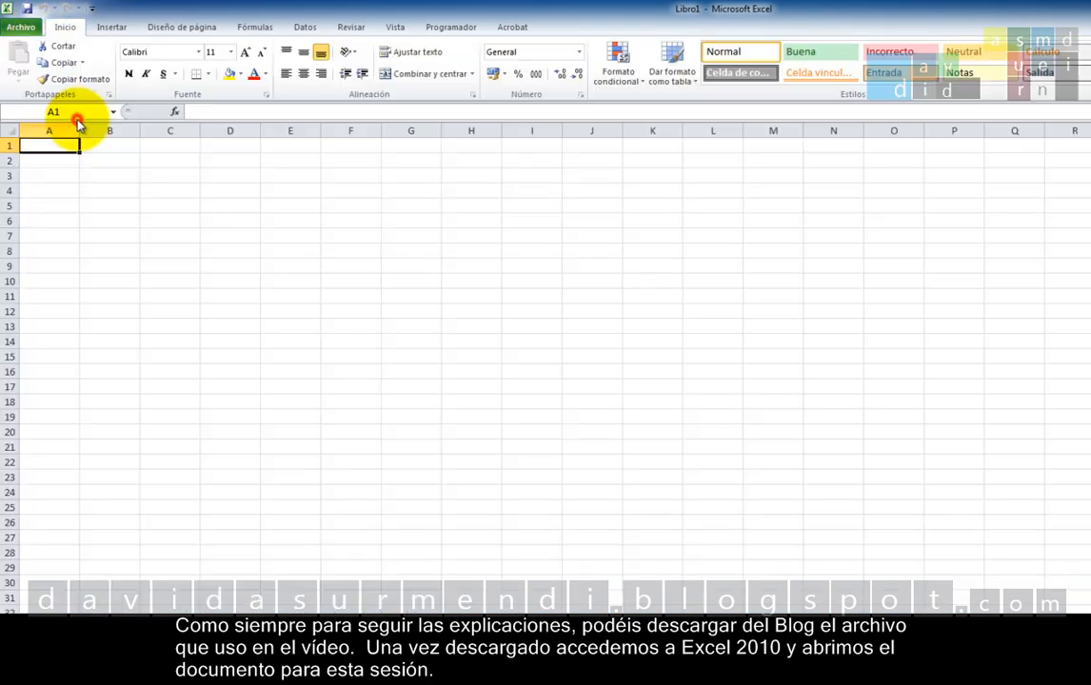
click(182, 162)
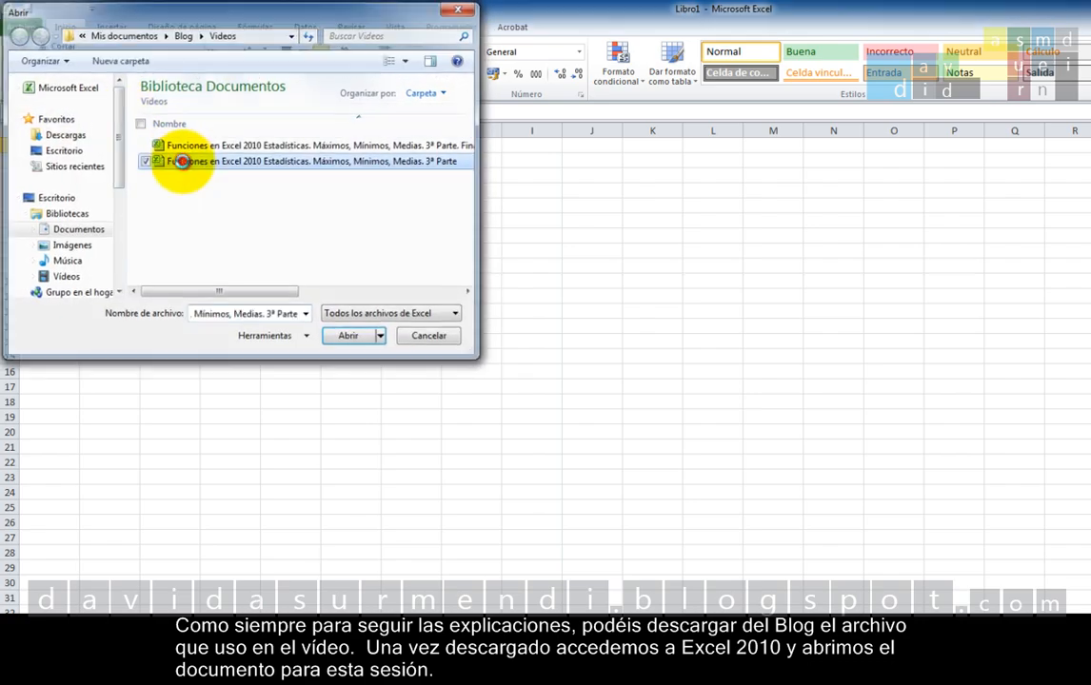
double_click(182, 162)
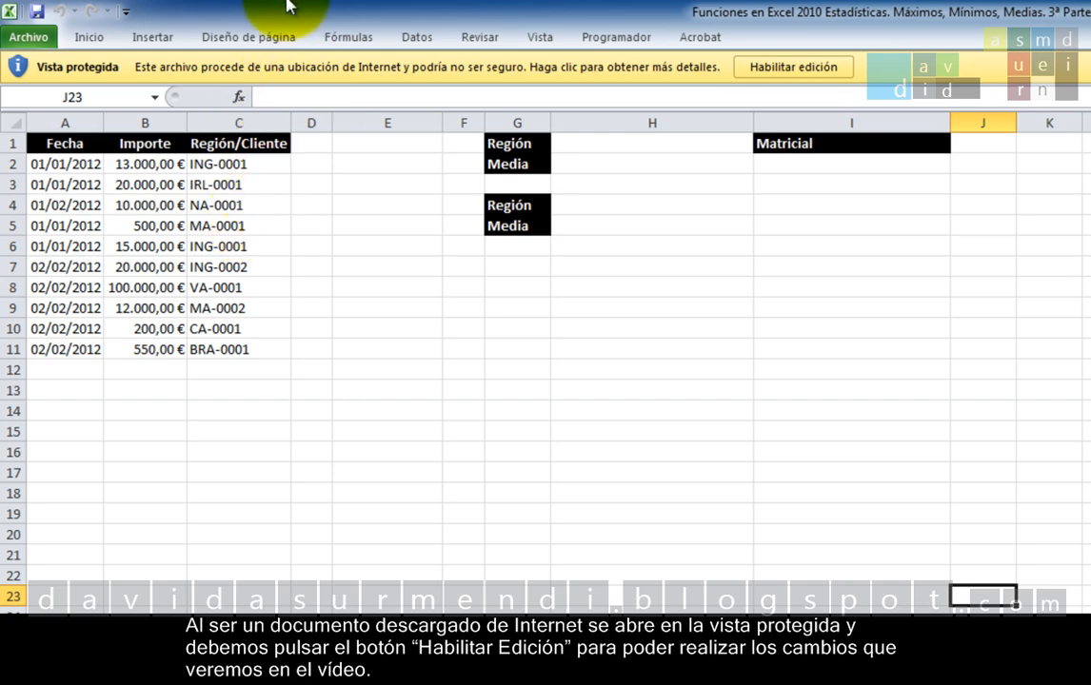
click(789, 67)
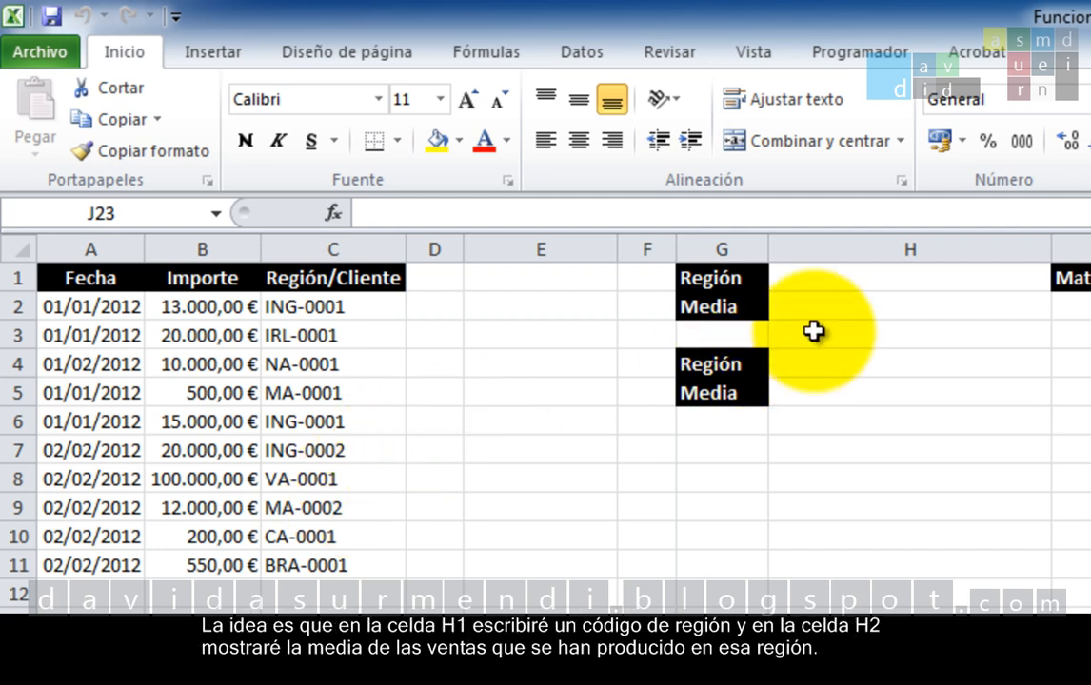
Step: Begin a PROMEDIO.SI formula in cell H2 with the whole column C as its criteria range
click(880, 281)
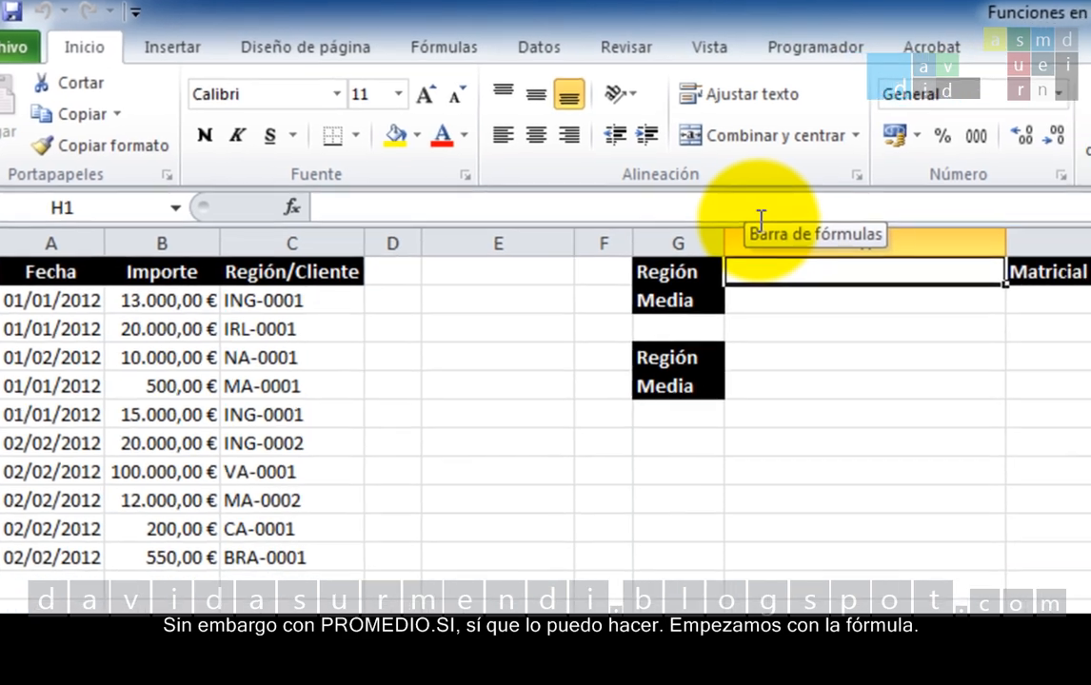
key(Return)
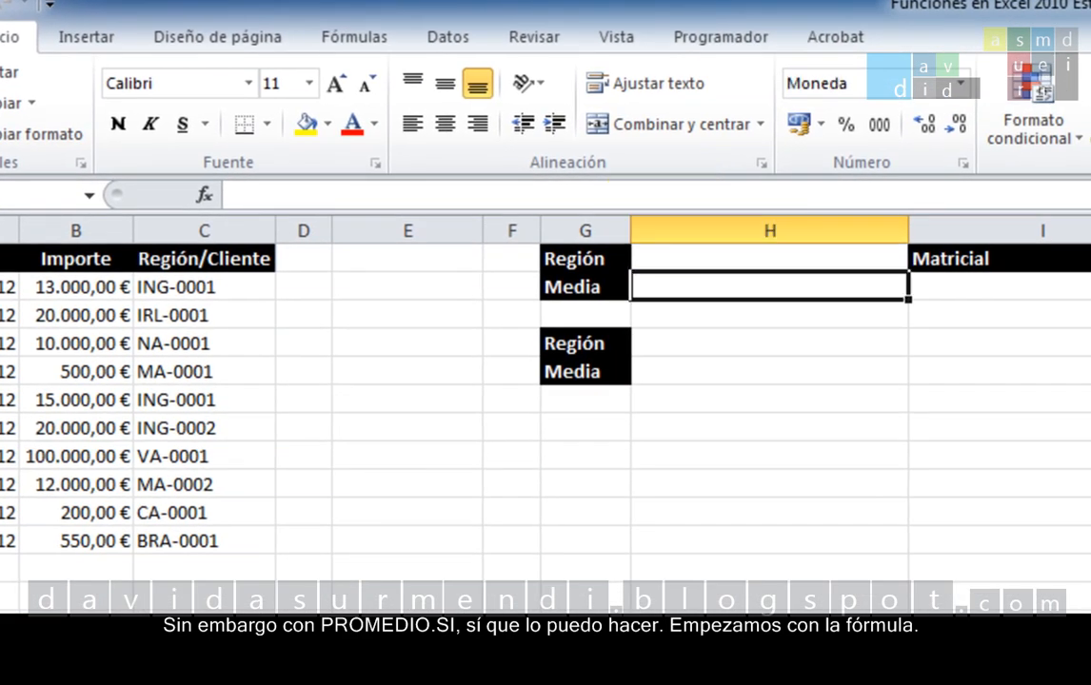
text(=PROME)
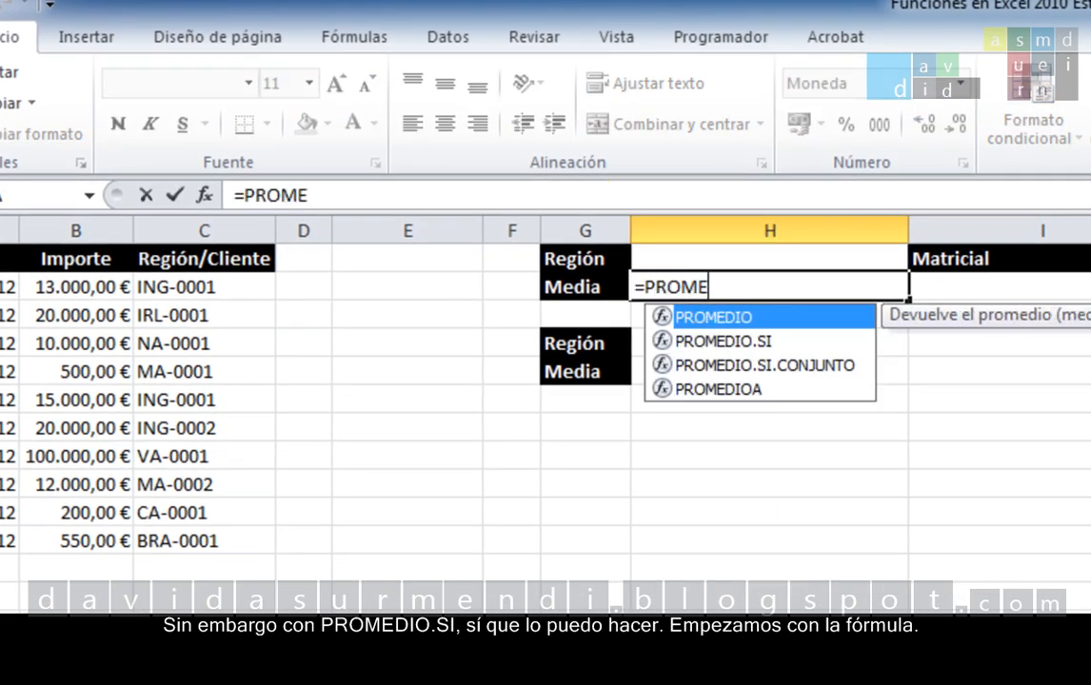
text(DIO.SI()
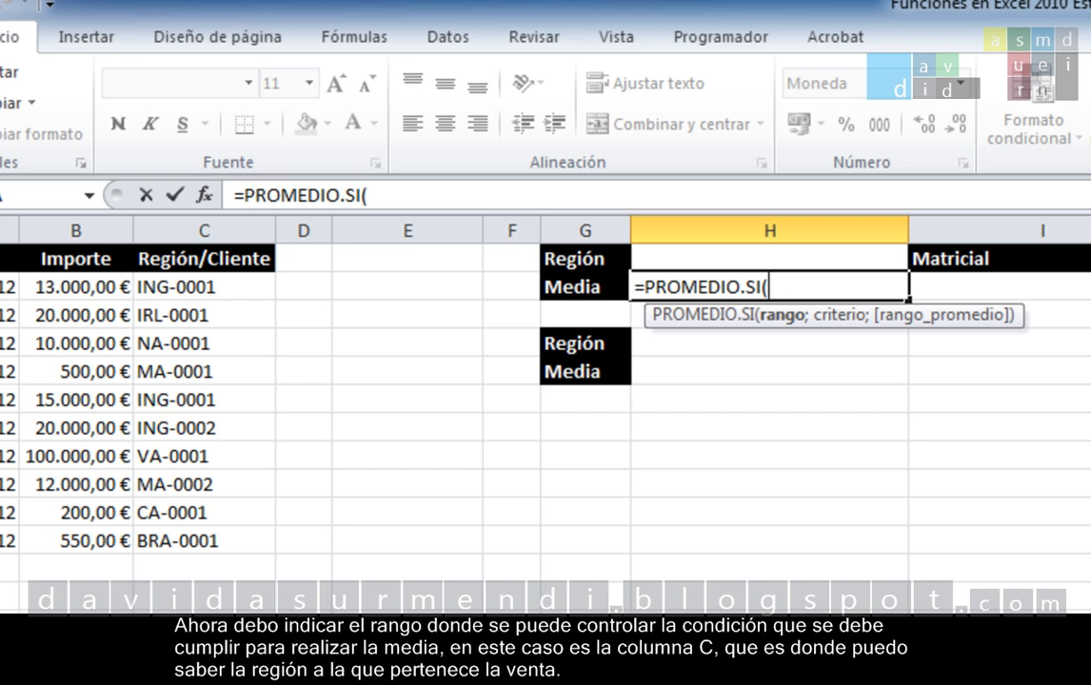
click(189, 211)
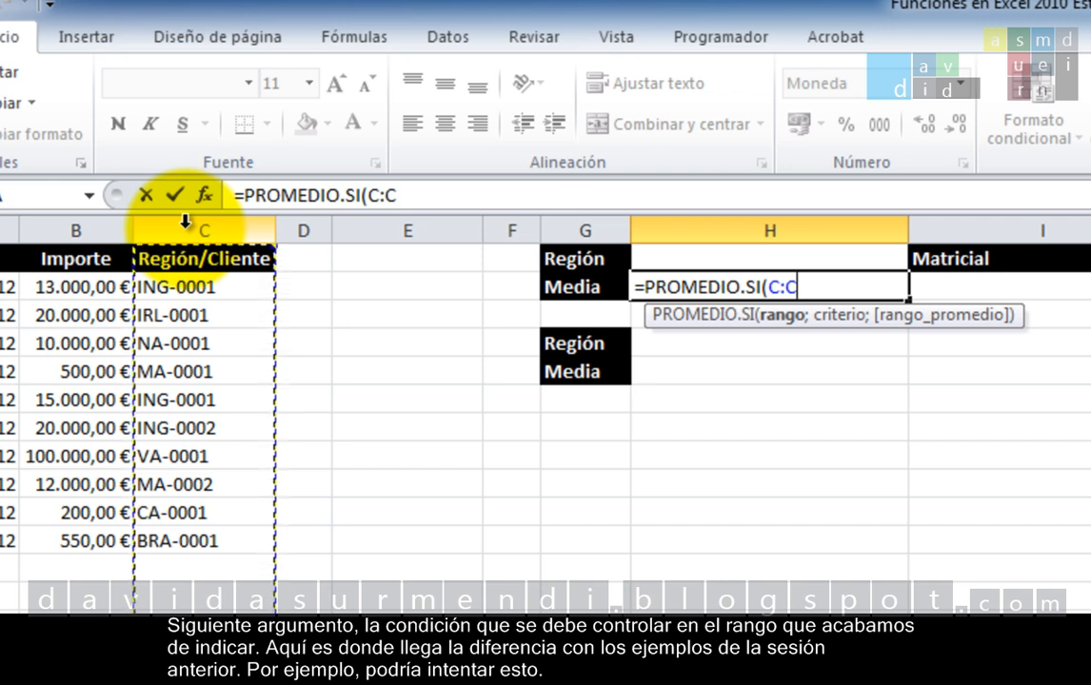
Step: Complete the H2 formula with the criterion "MA" and the whole column B as the range to average
text(;")
text(ma)
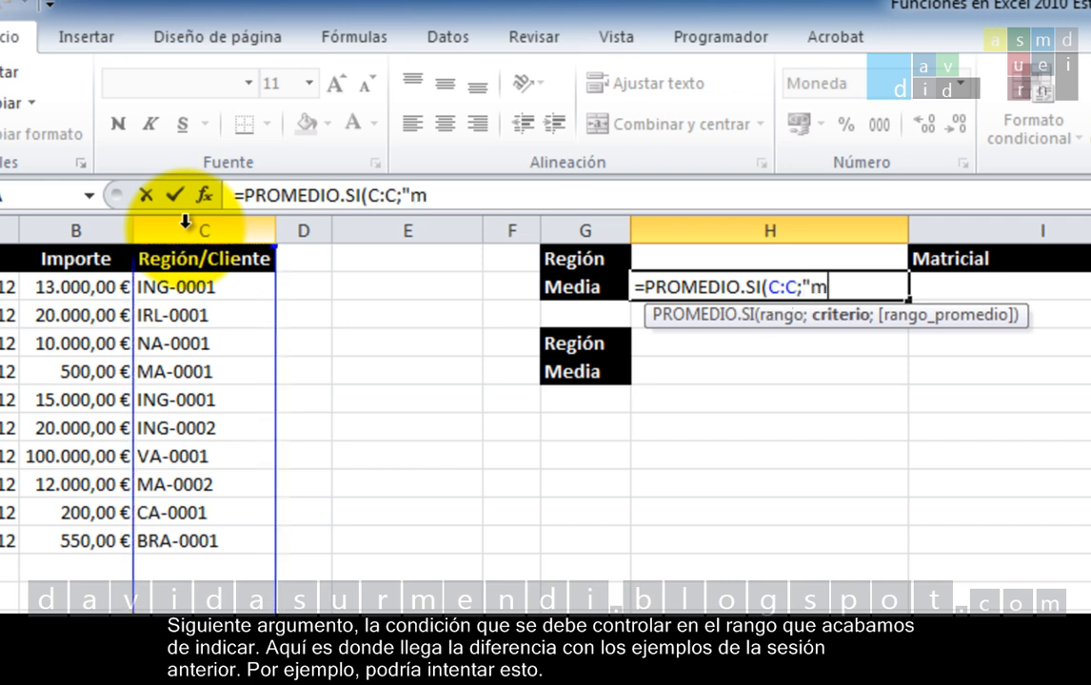
key(BackSpace)
key(BackSpace)
text(MA")
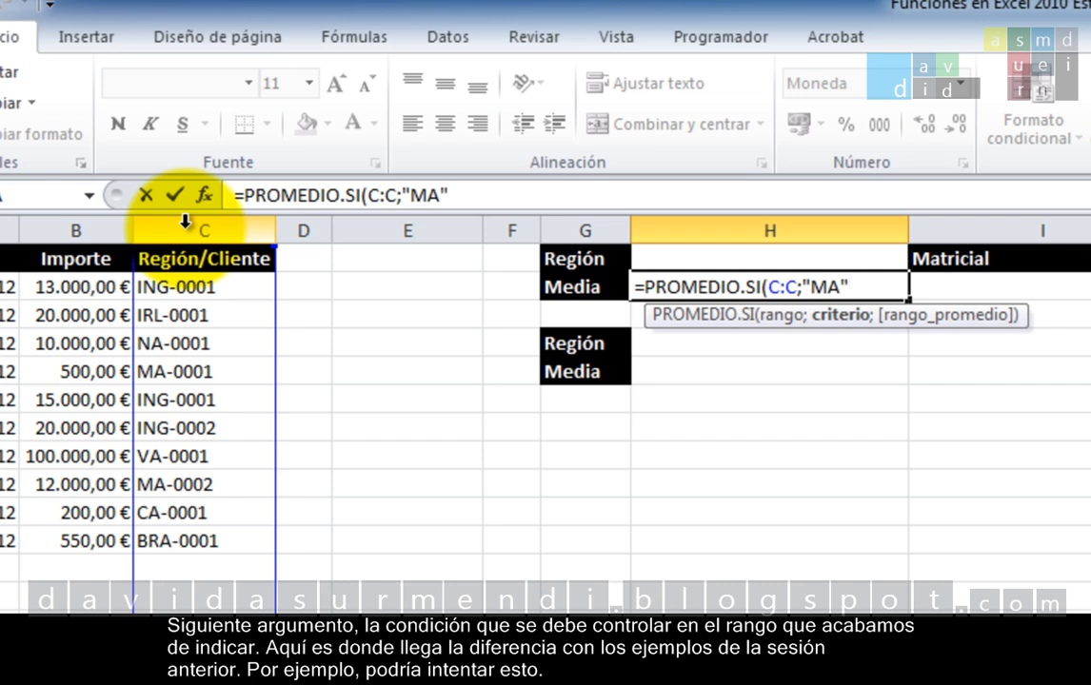
text(;)
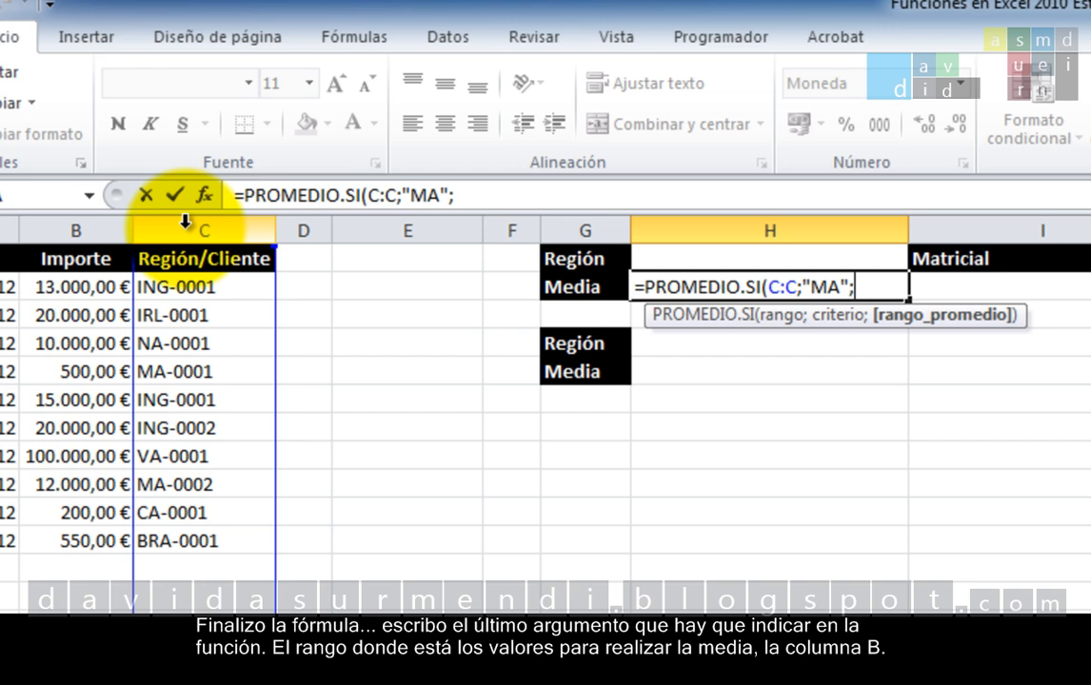
click(90, 231)
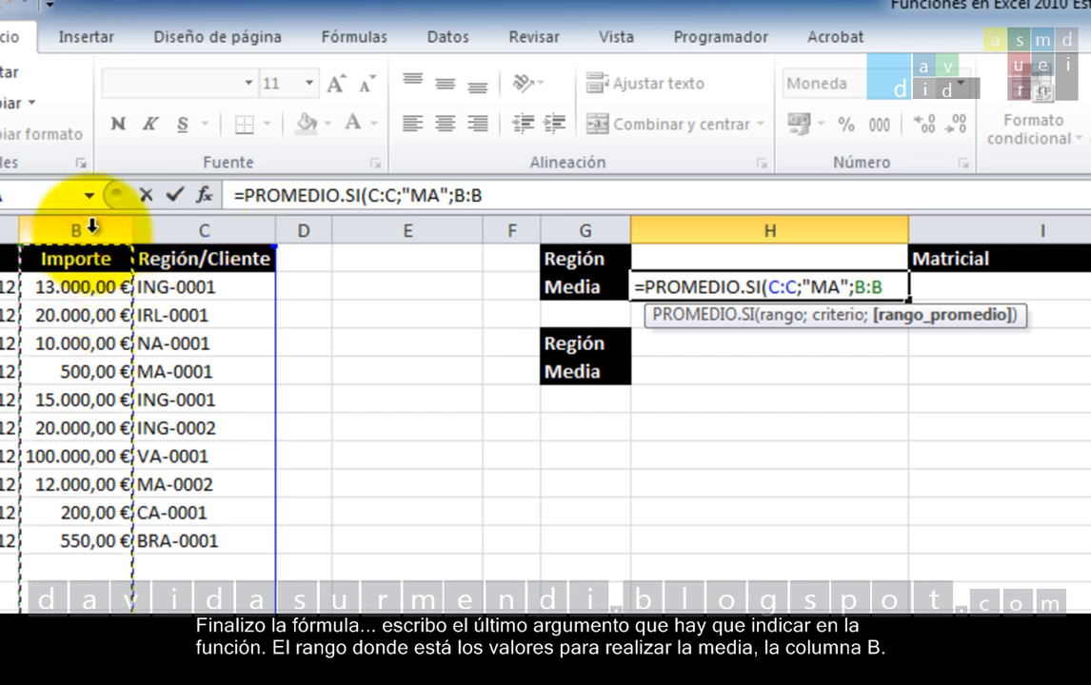
text())
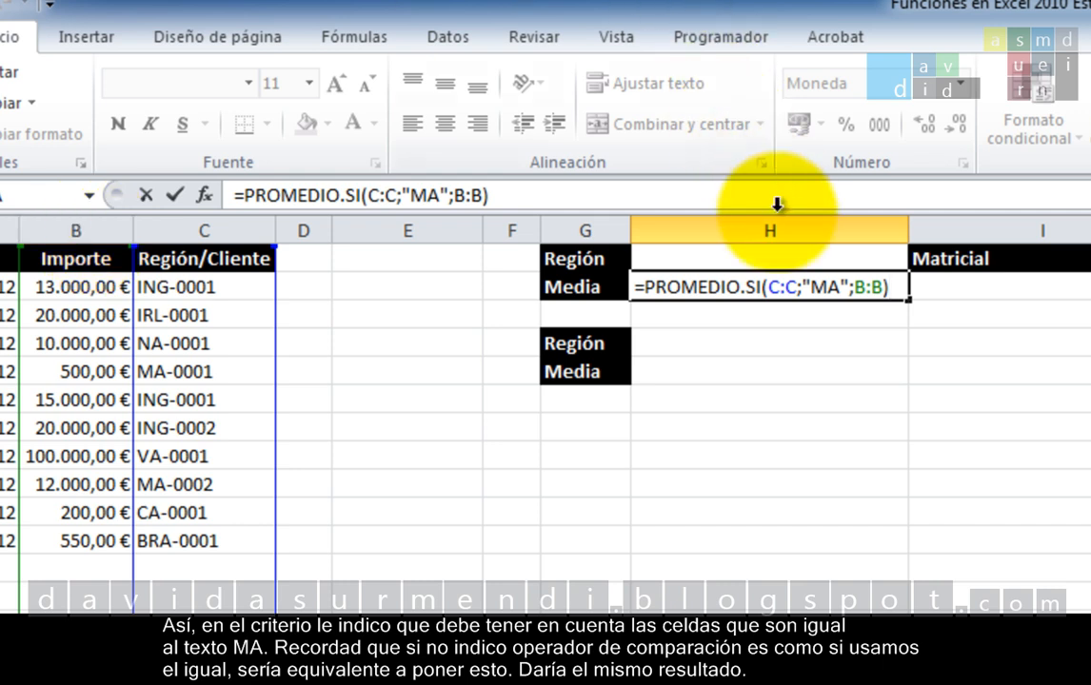
Step: Try an equals sign before MA in the criterion, remove it again, and enter =PROMEDIO.SI(C:C;"MA";B:B) in H2
click(811, 287)
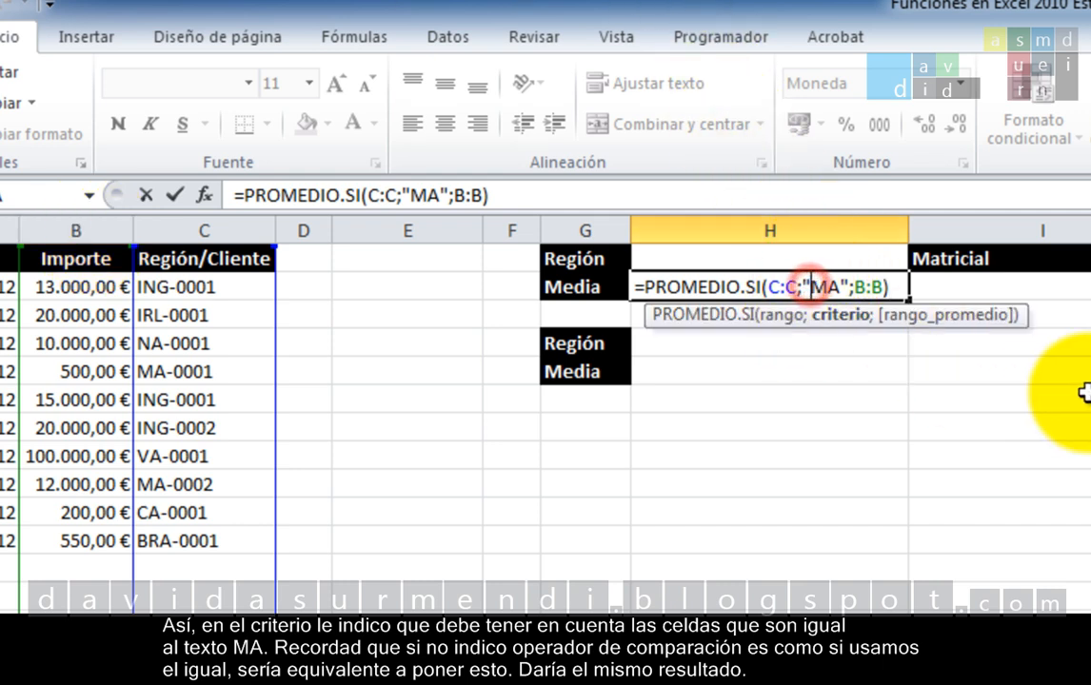
text(=)
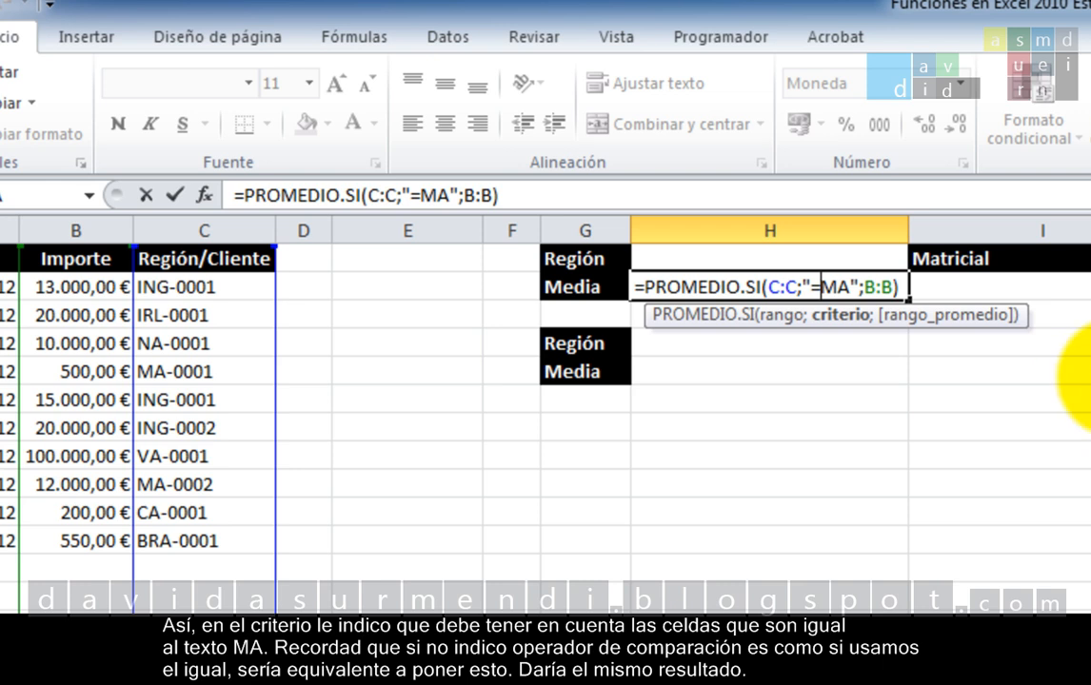
key(BackSpace)
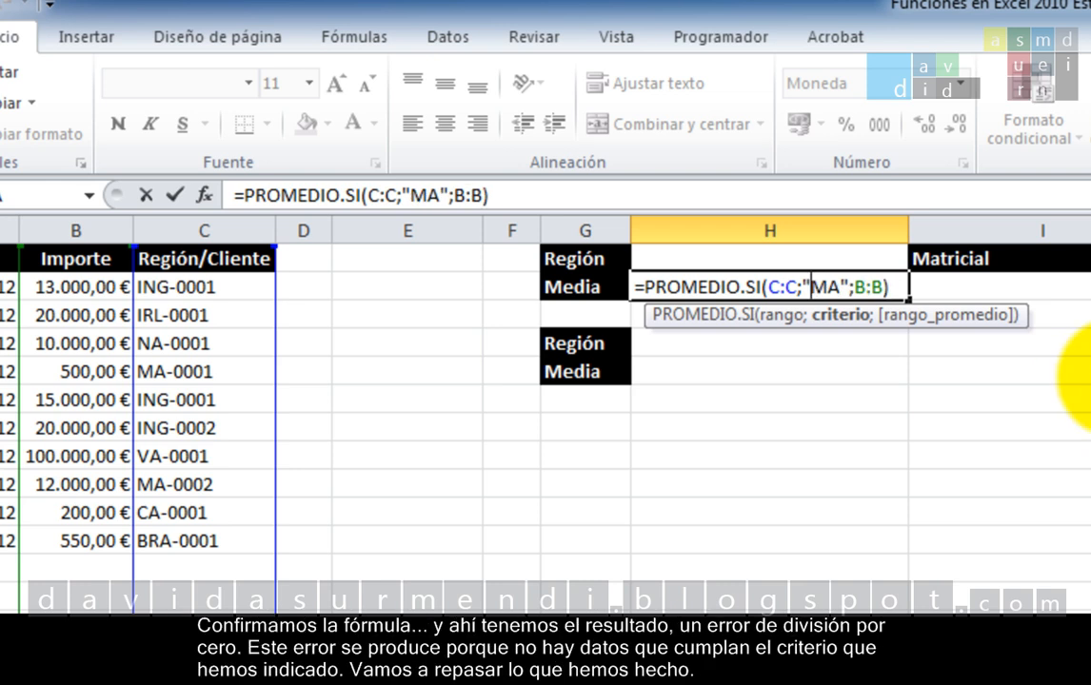
key(Return)
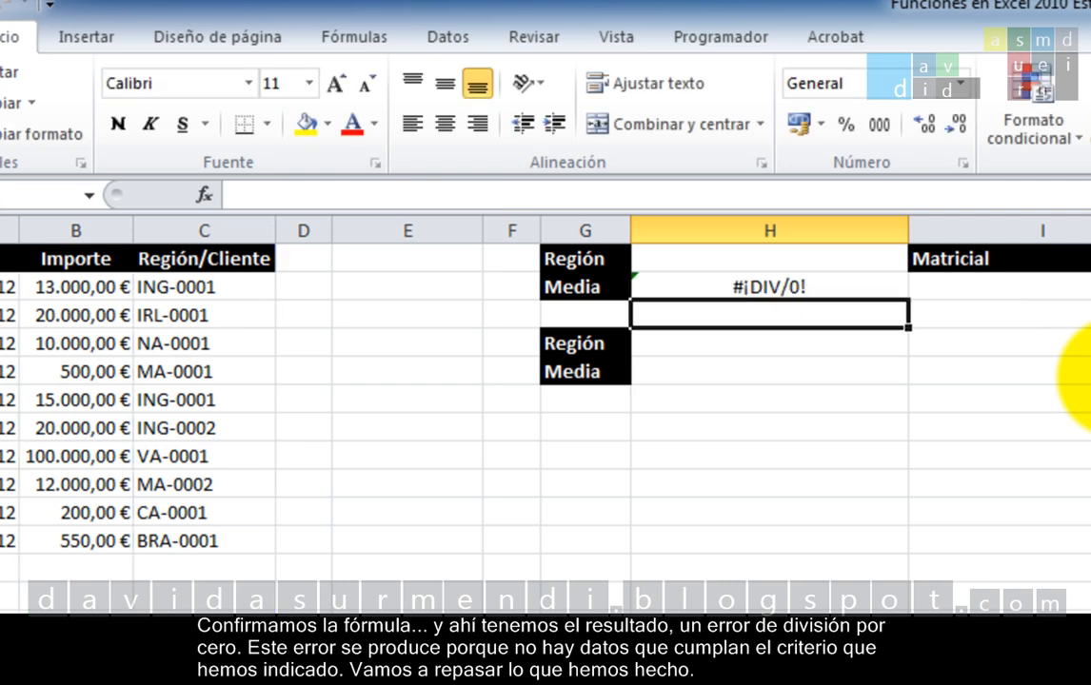
Step: Change the criterion of the H2 formula to "MA*" so it matches entries starting with MA
key(Up)
key(F2)
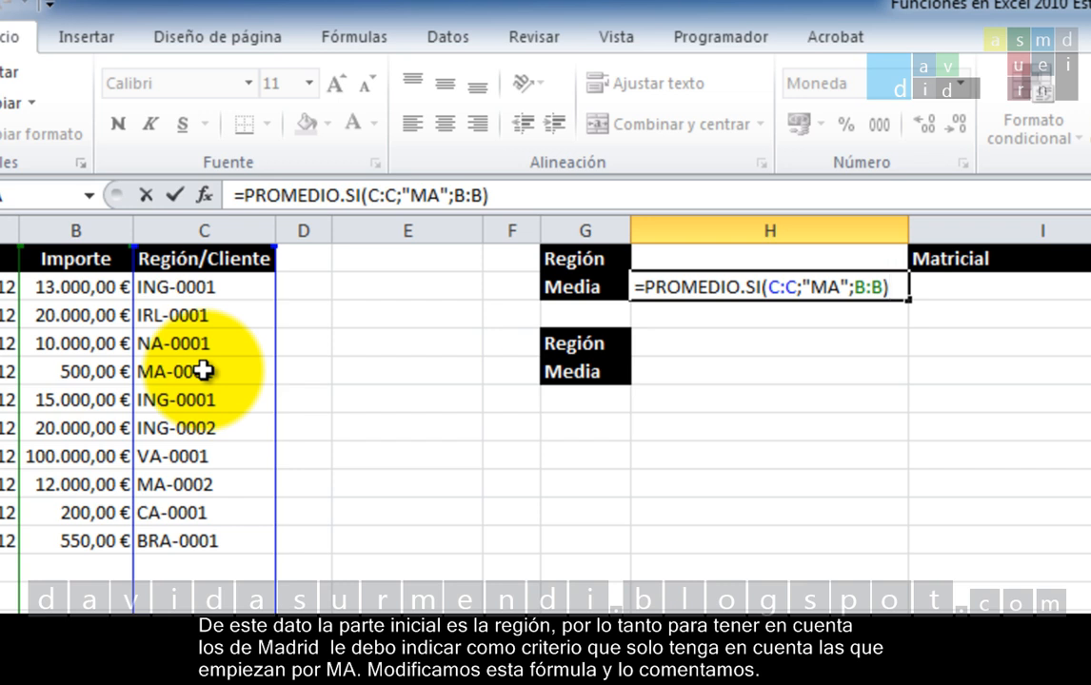
click(810, 292)
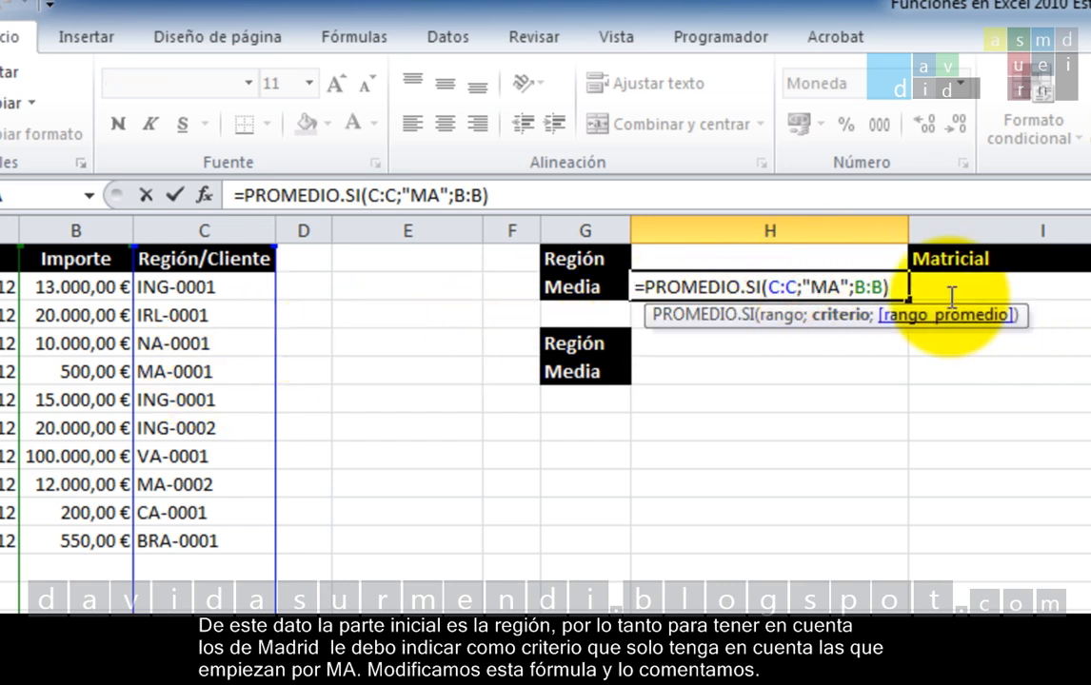
click(842, 288)
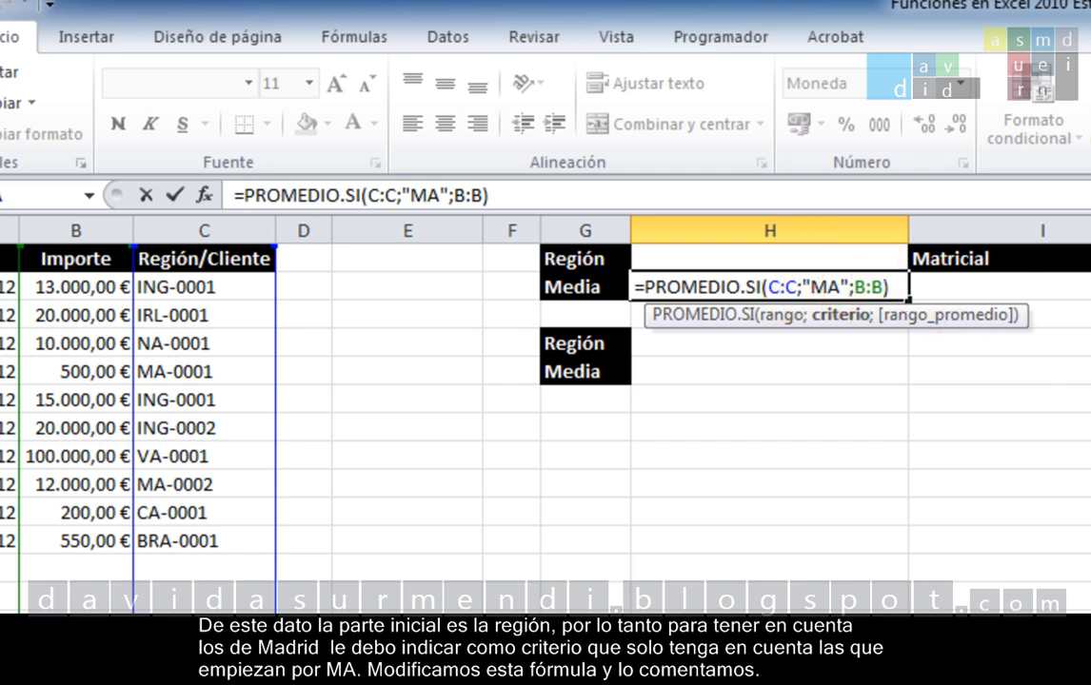
text(*)
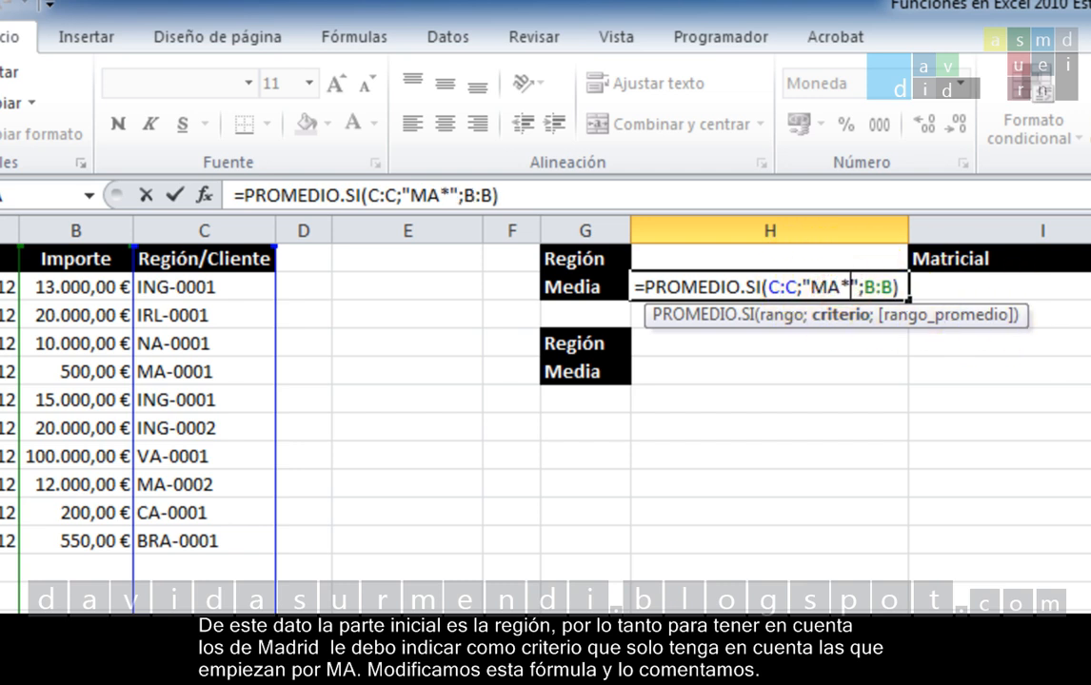
click(900, 291)
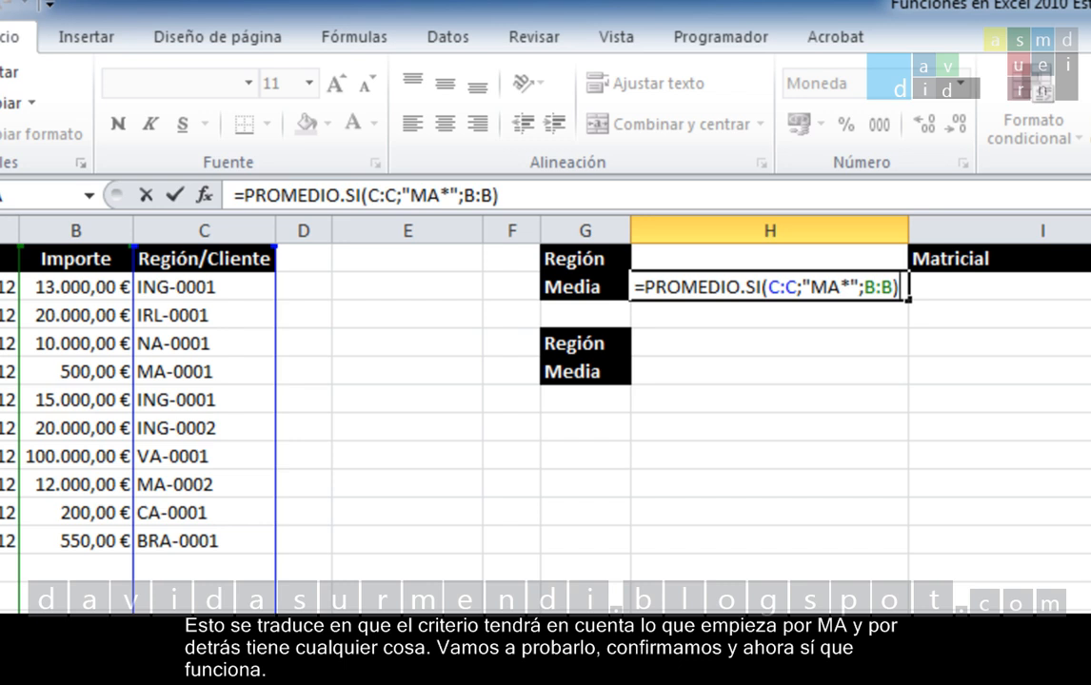
key(Return)
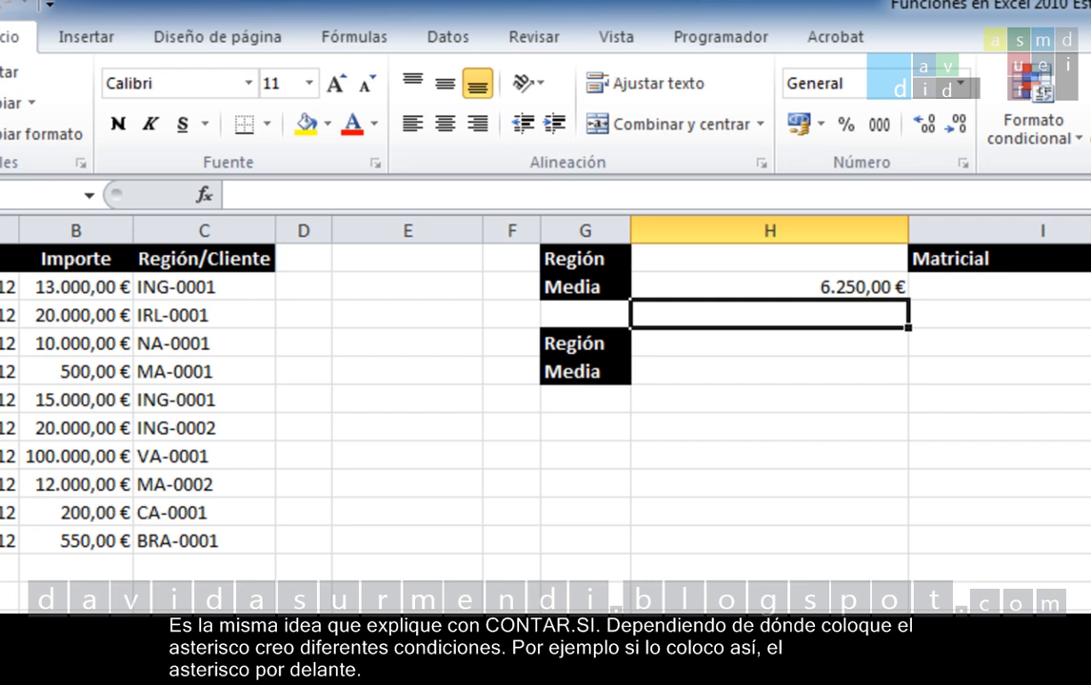
Step: Move the asterisk in front of MA so the H2 formula reads =PROMEDIO.SI(C:C;"*MA";B:B)
click(769, 286)
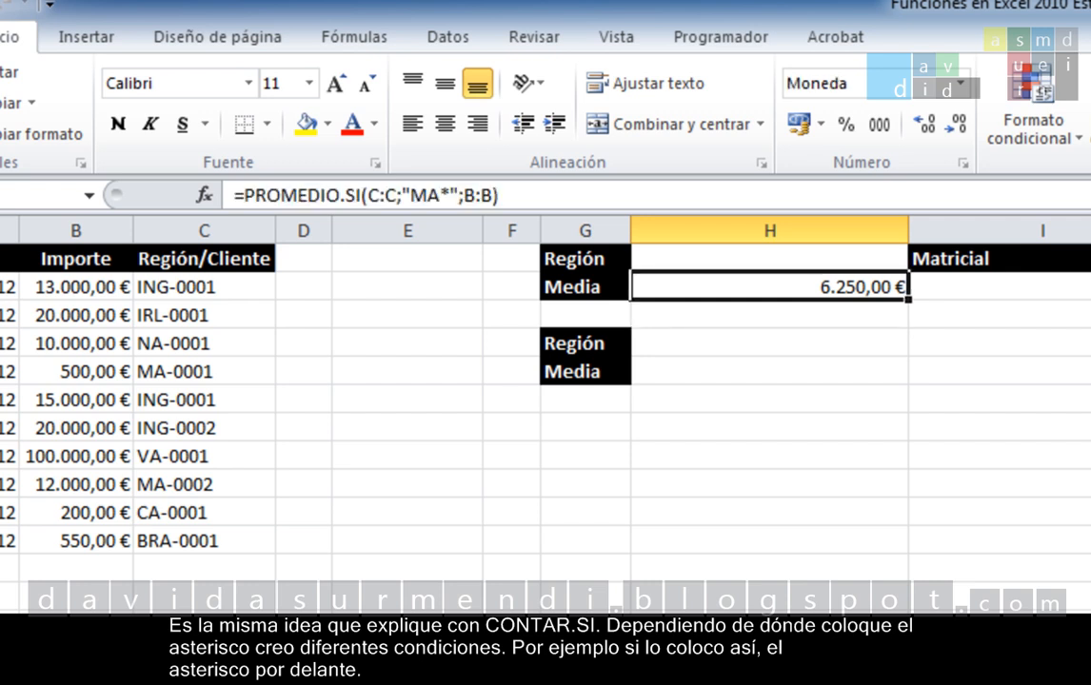
key(F2)
key(Left)
key(Left)
key(Left)
key(Left)
key(Left)
key(Left)
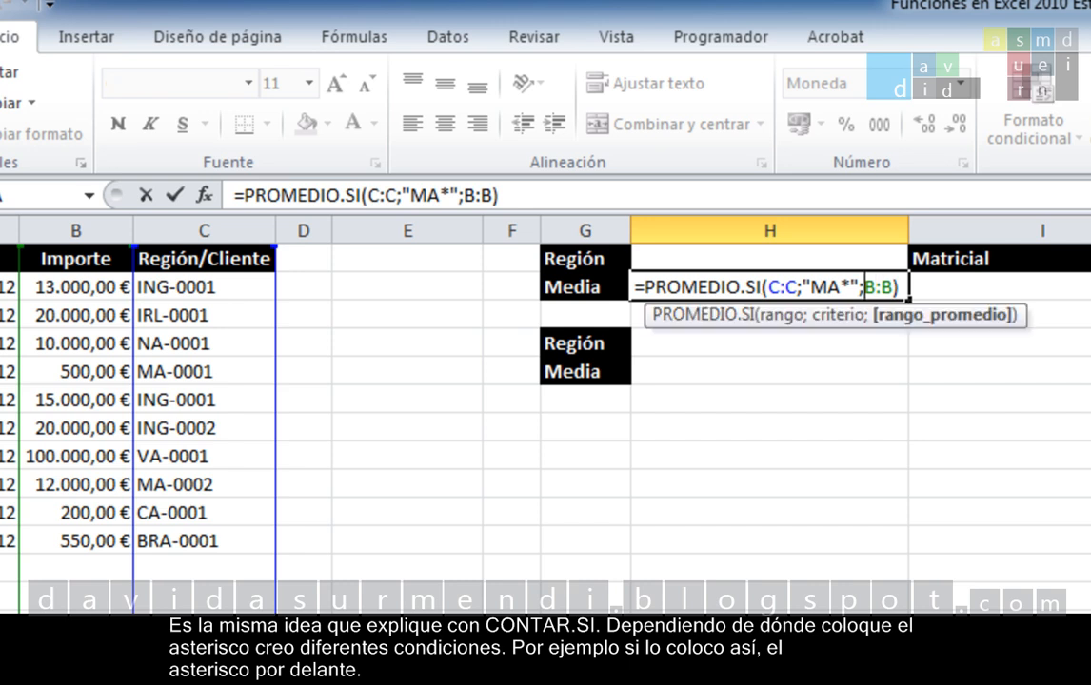
key(BackSpace)
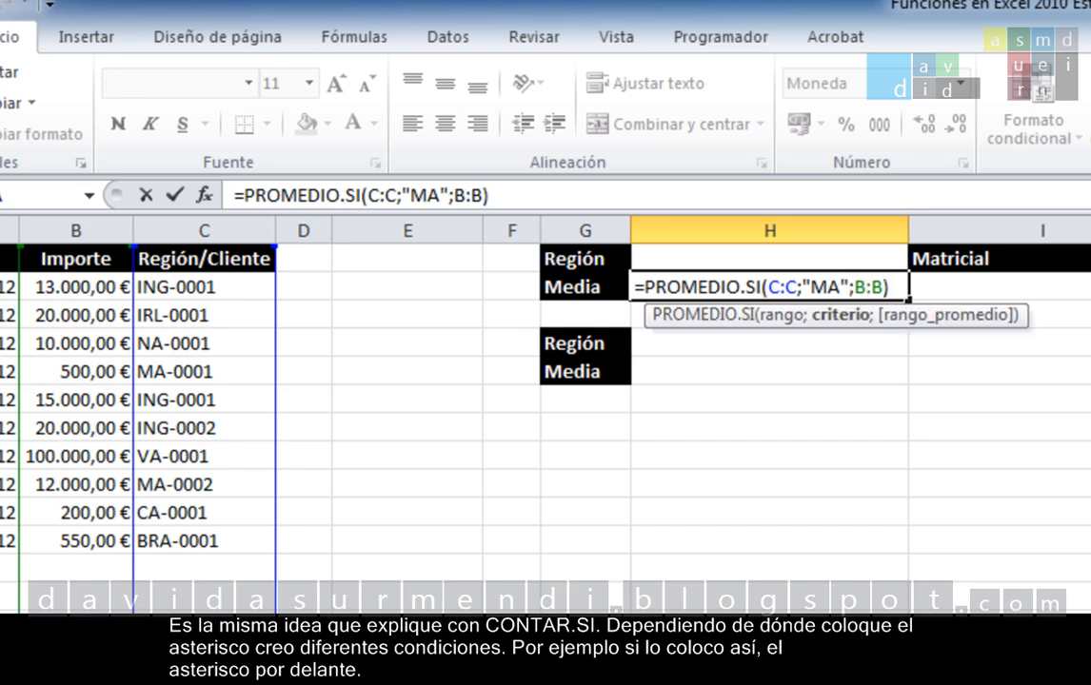
key(Left)
key(Left)
text(*)
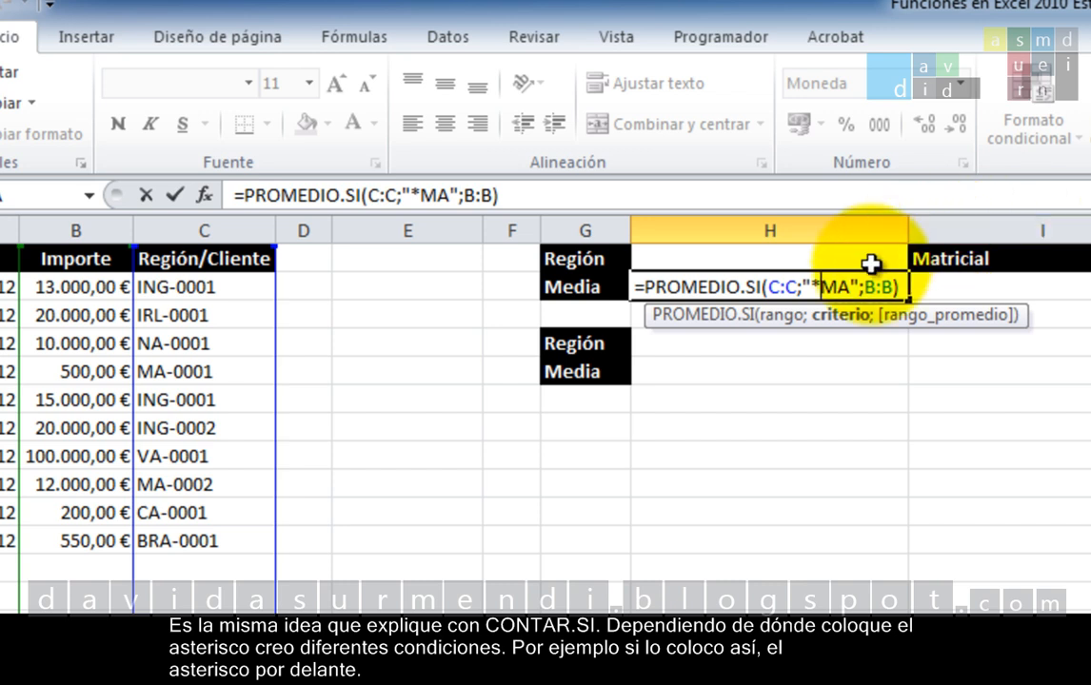
click(907, 288)
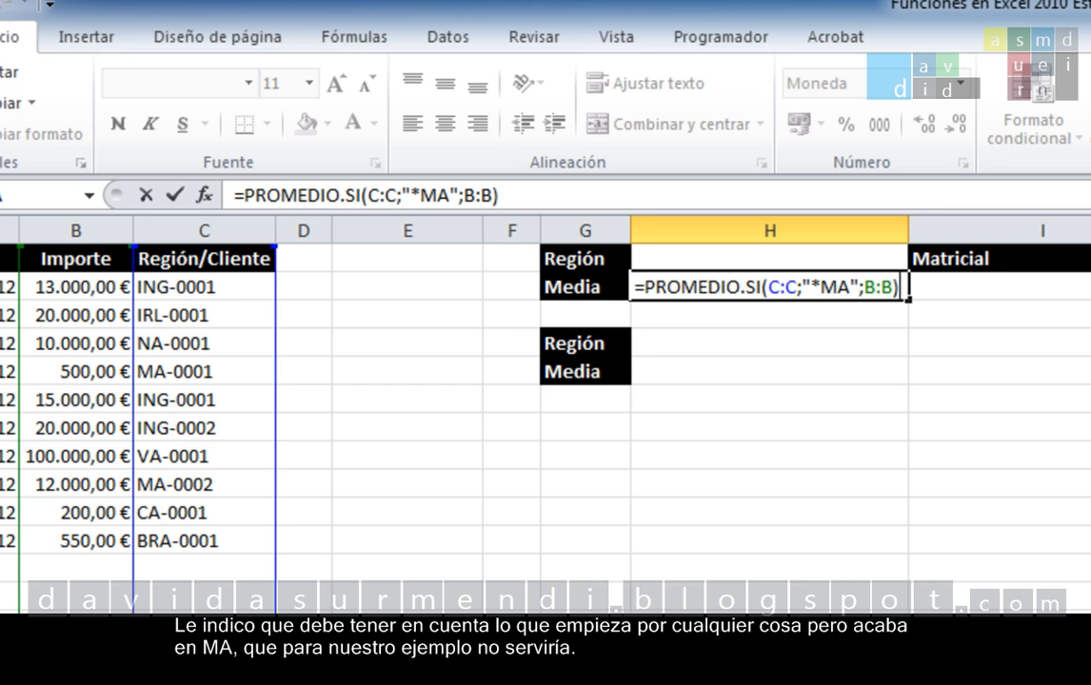
key(Return)
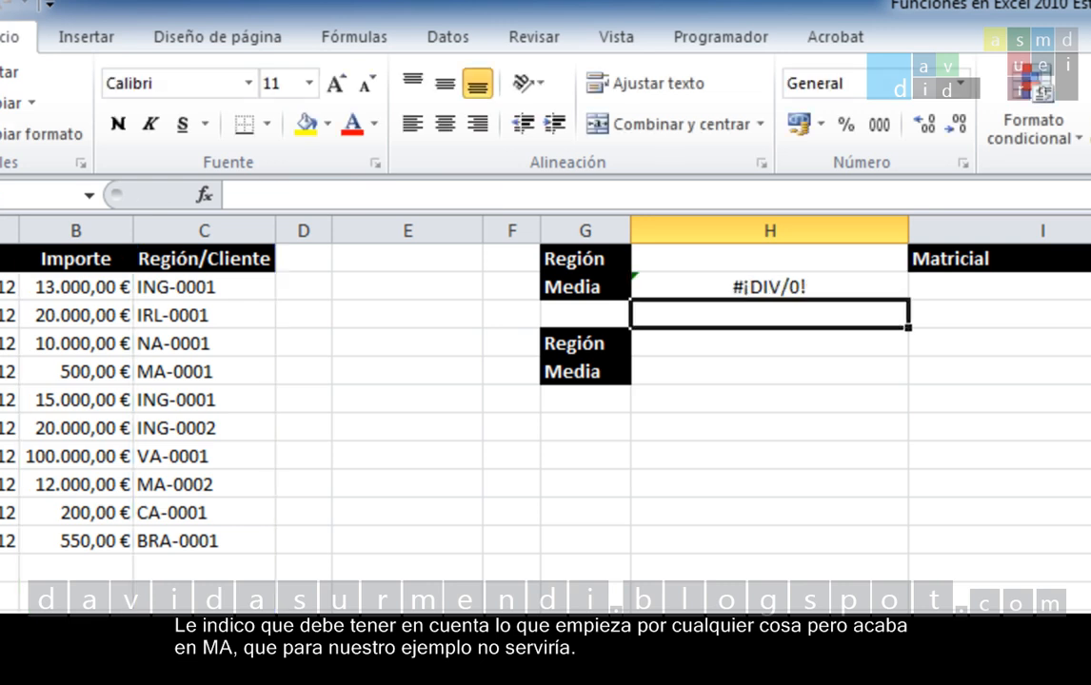
key(Up)
text(2)
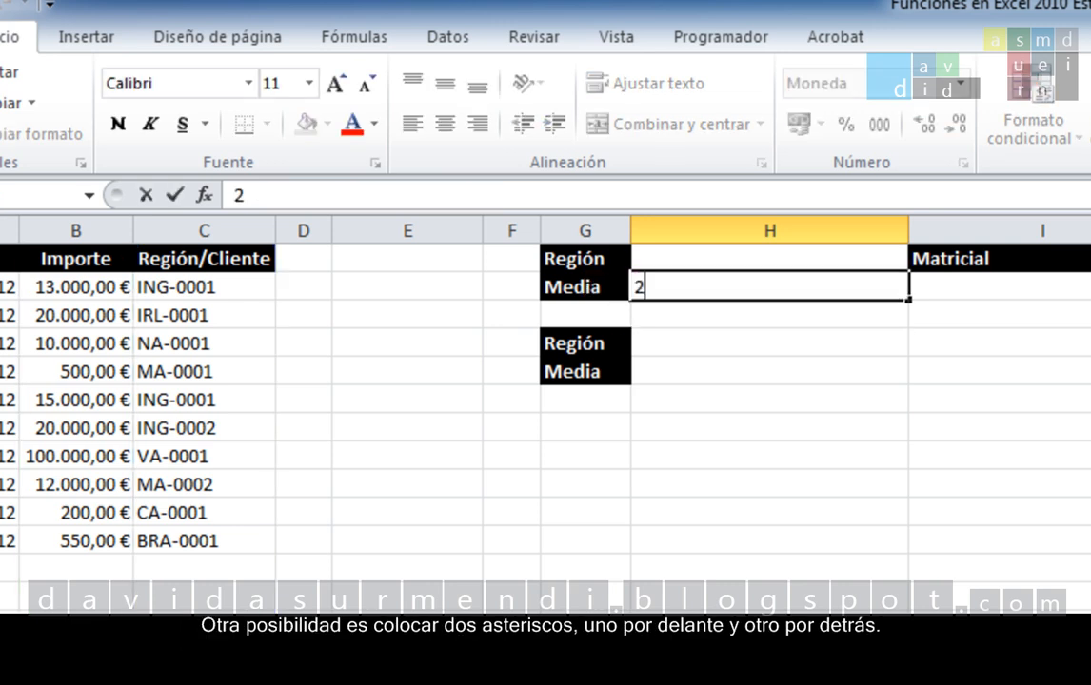
key(Escape)
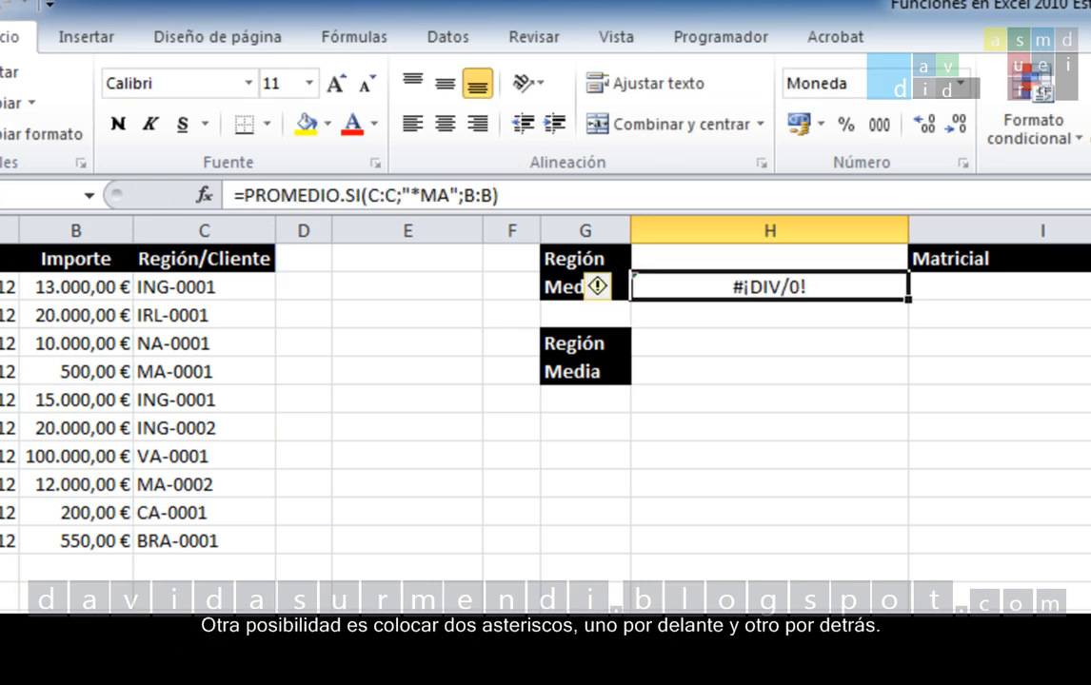
Step: Add a second asterisk after MA so the H2 formula reads =PROMEDIO.SI(C:C;"*MA*";B:B)
key(F2)
key(Left)
key(Left)
key(Left)
key(Left)
key(Left)
key(Left)
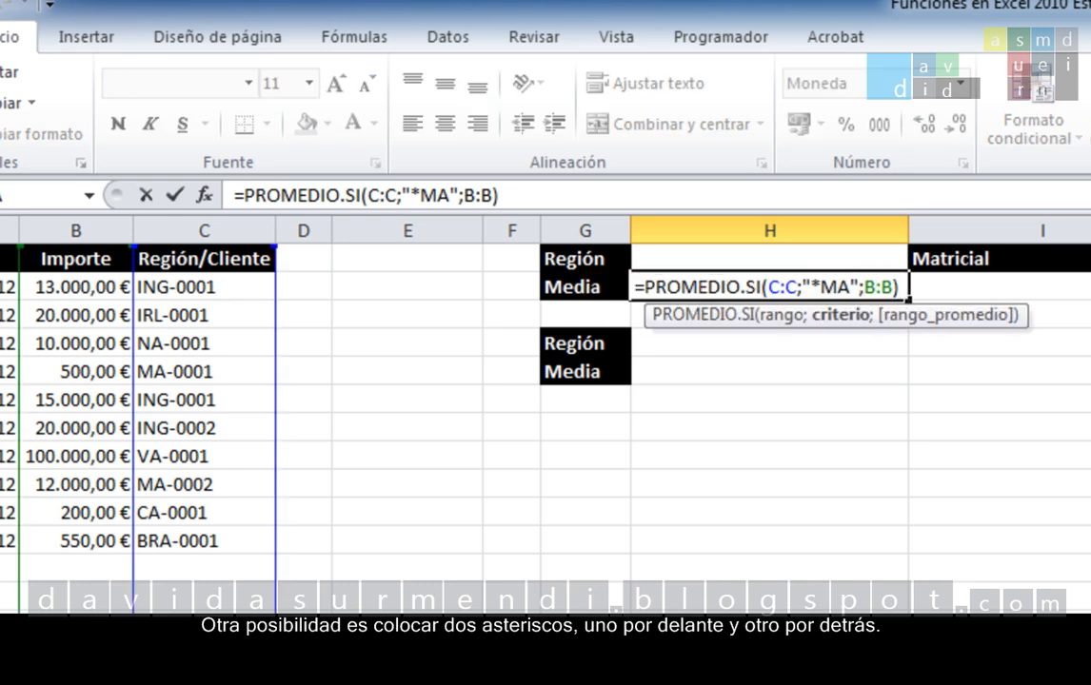
text(*)
key(Right)
key(Right)
key(Right)
key(Right)
key(Right)
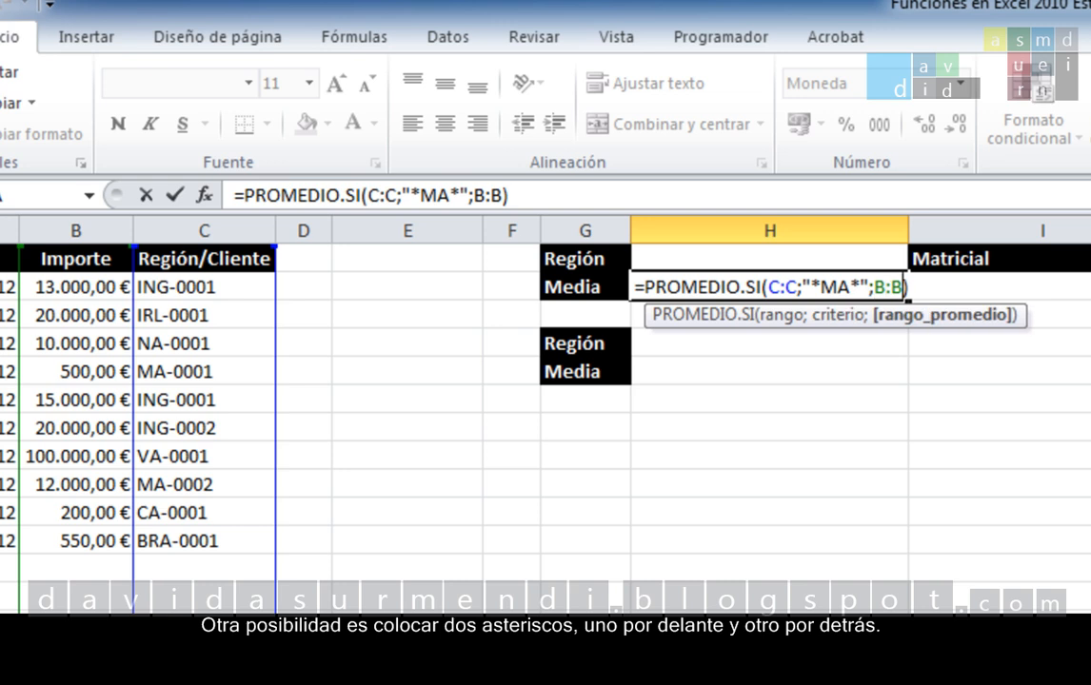
key(Right)
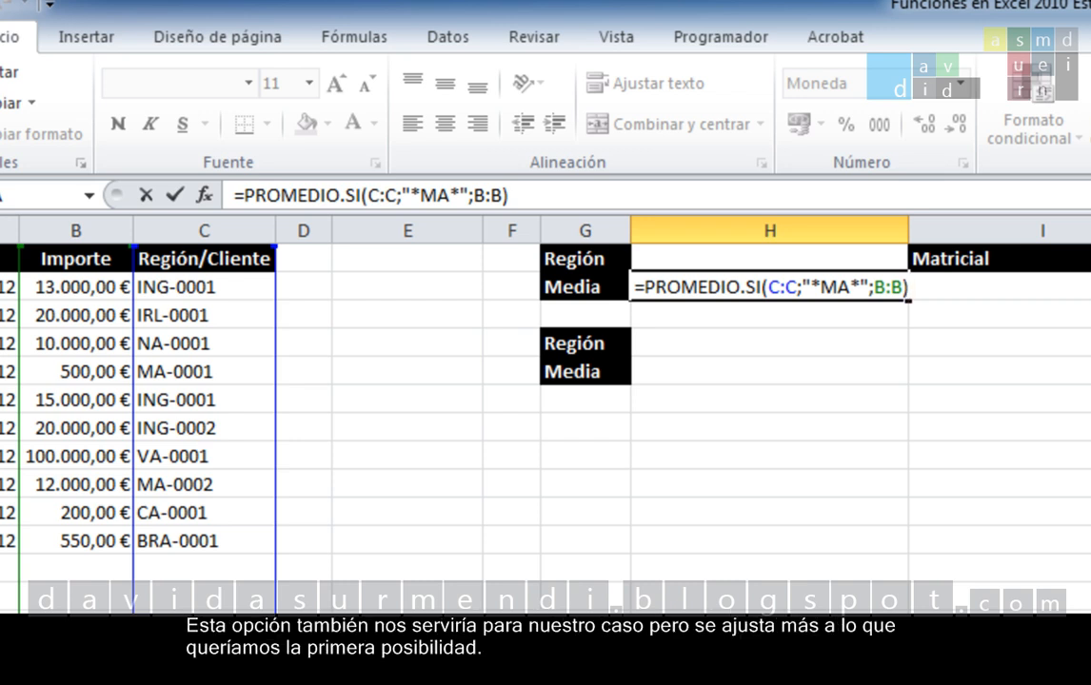
key(Return)
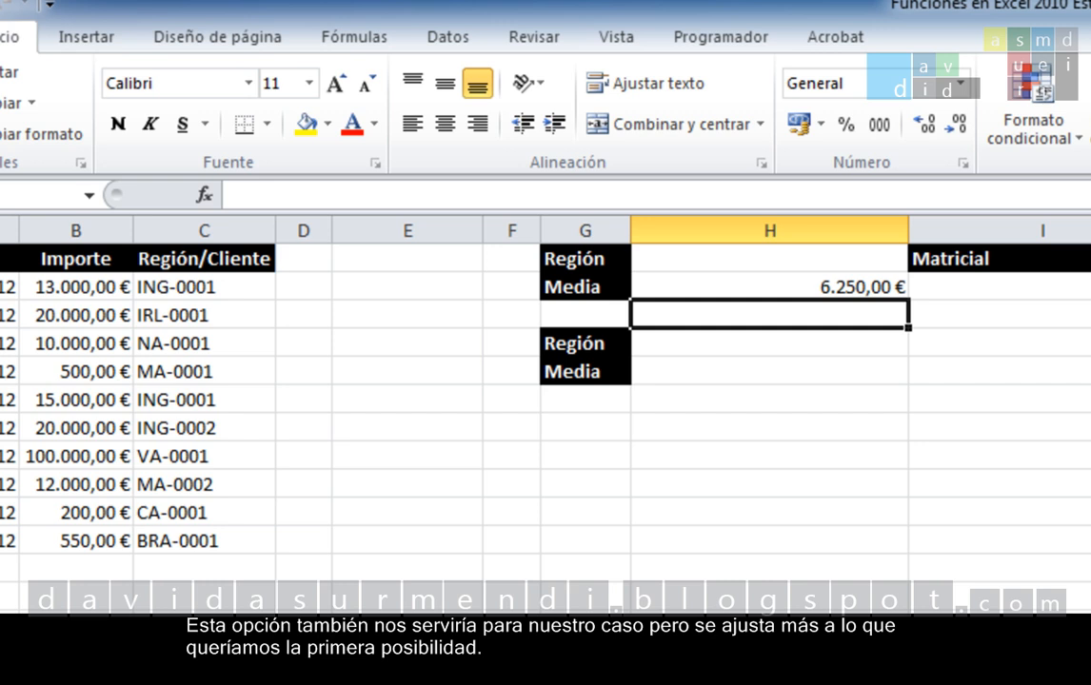
Step: Remove the leading asterisk from the H2 criterion so the formula reads =PROMEDIO.SI(C:C;"MA*";B:B)
key(Up)
key(F2)
key(Left)
key(Left)
key(Left)
key(Left)
key(Left)
key(Left)
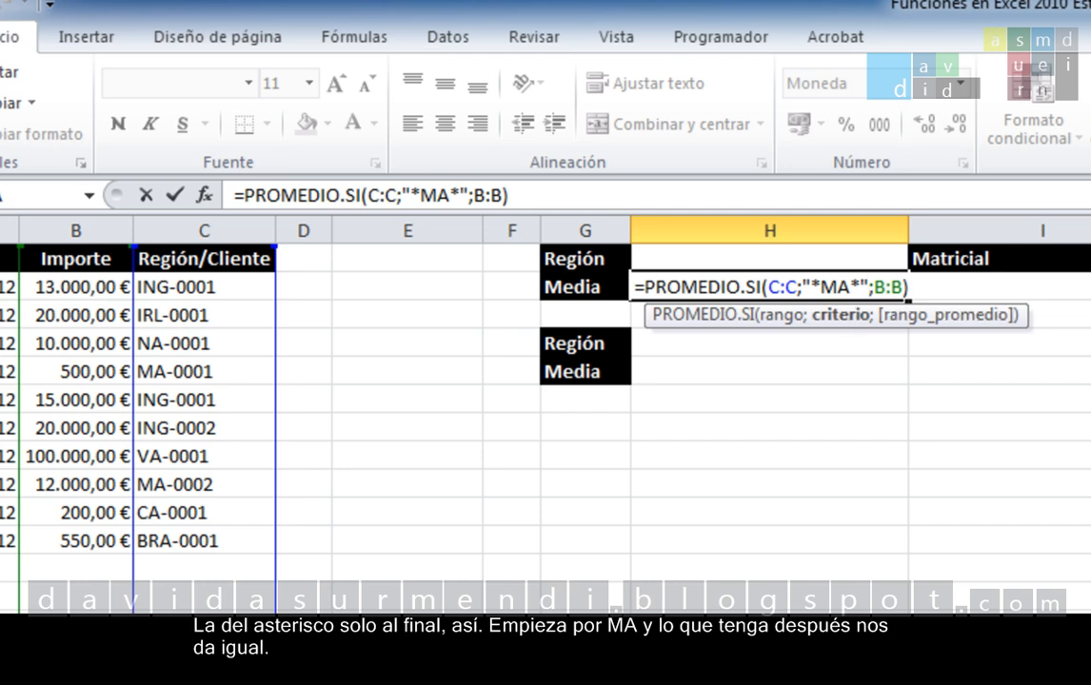
key(Left)
key(Left)
key(Left)
key(BackSpace)
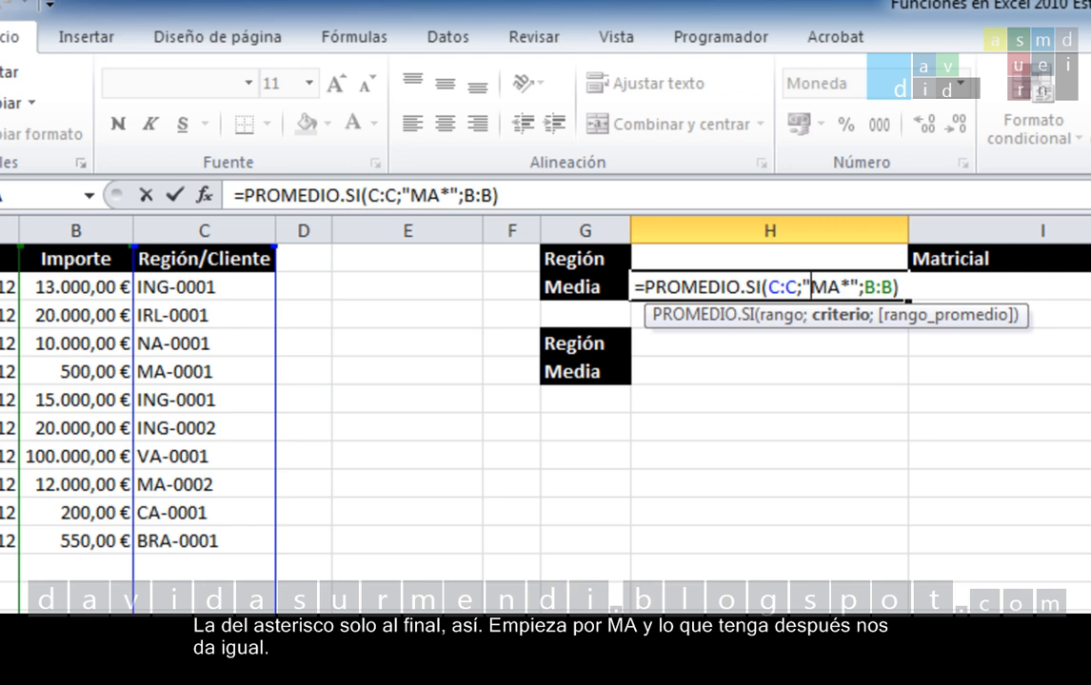
key(Return)
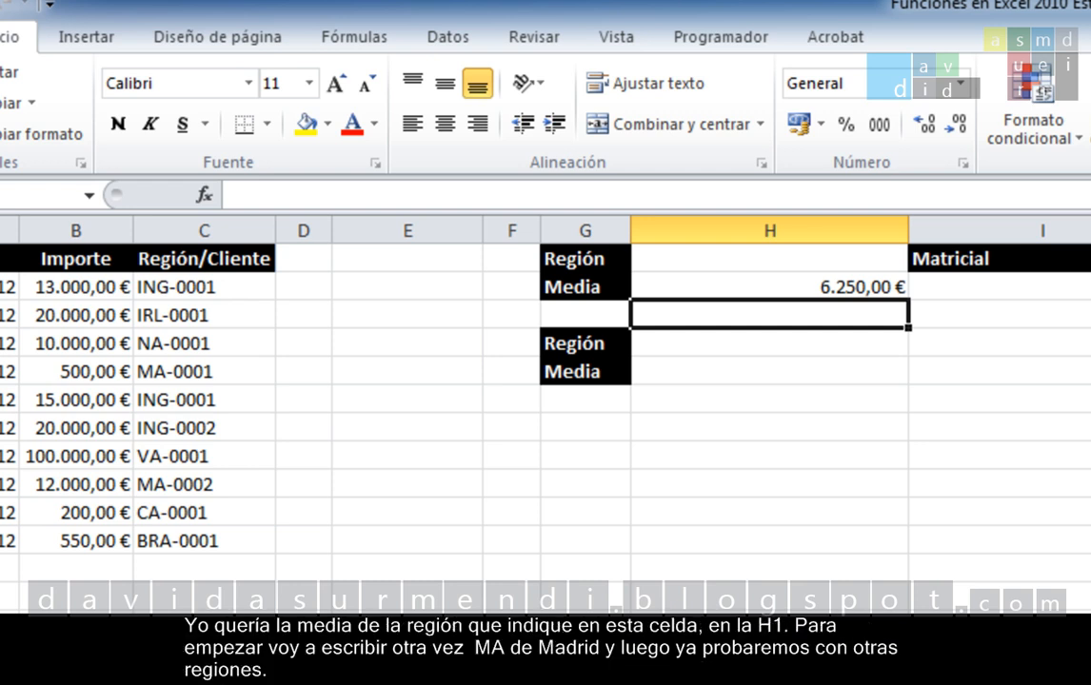
Step: Enter the region code MA in cell H1
key(Up)
key(Up)
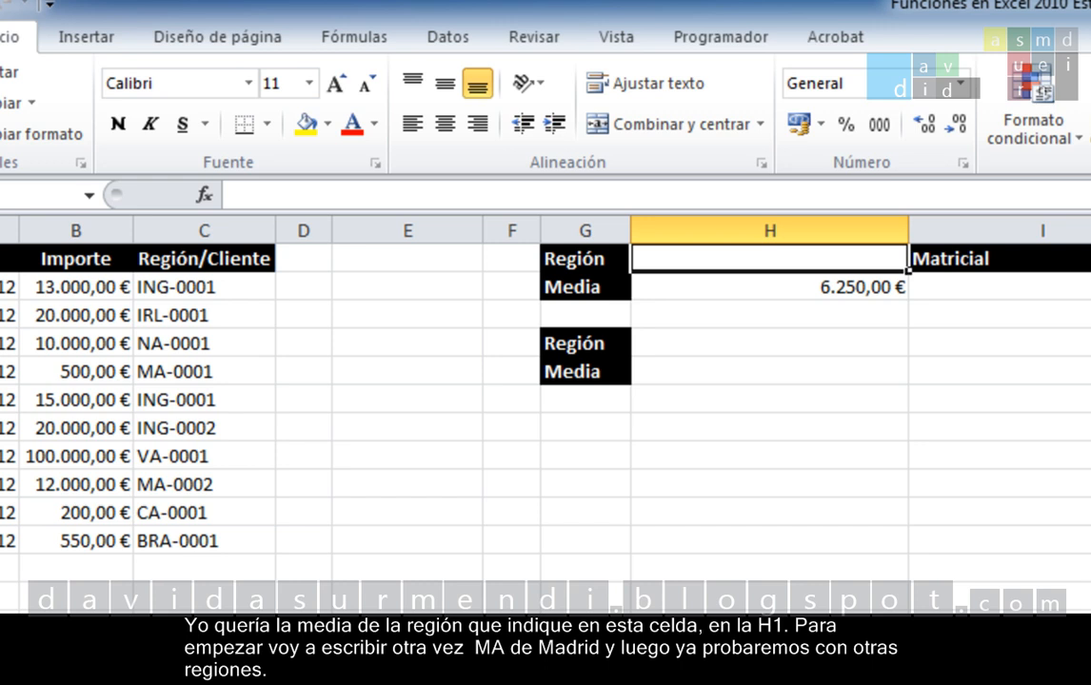
text(MA)
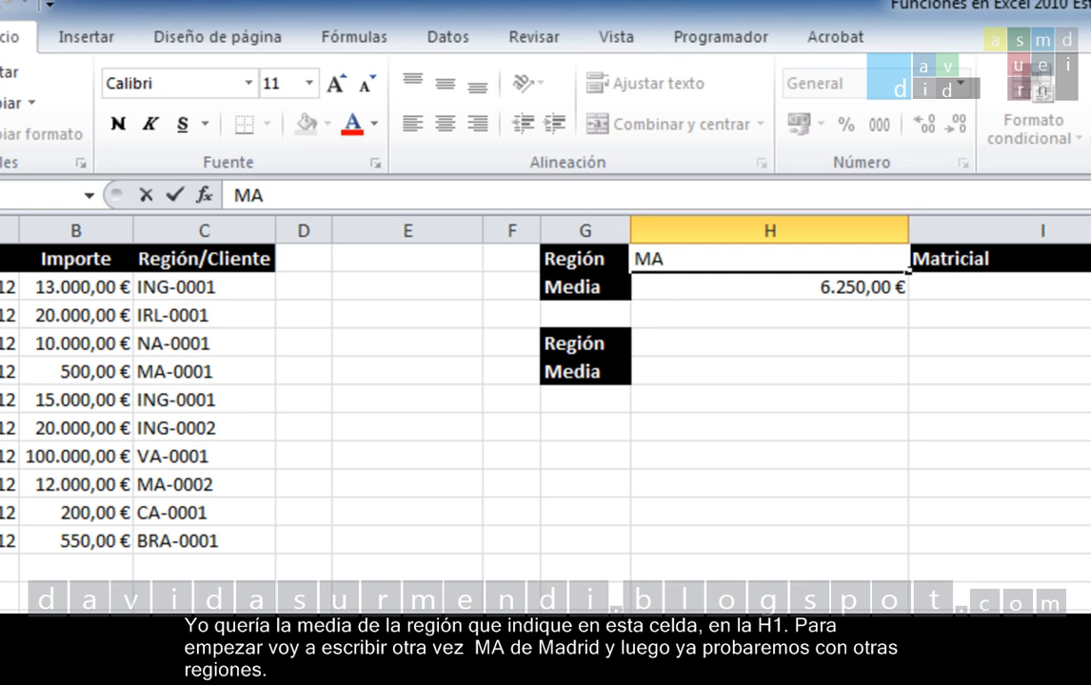
key(Return)
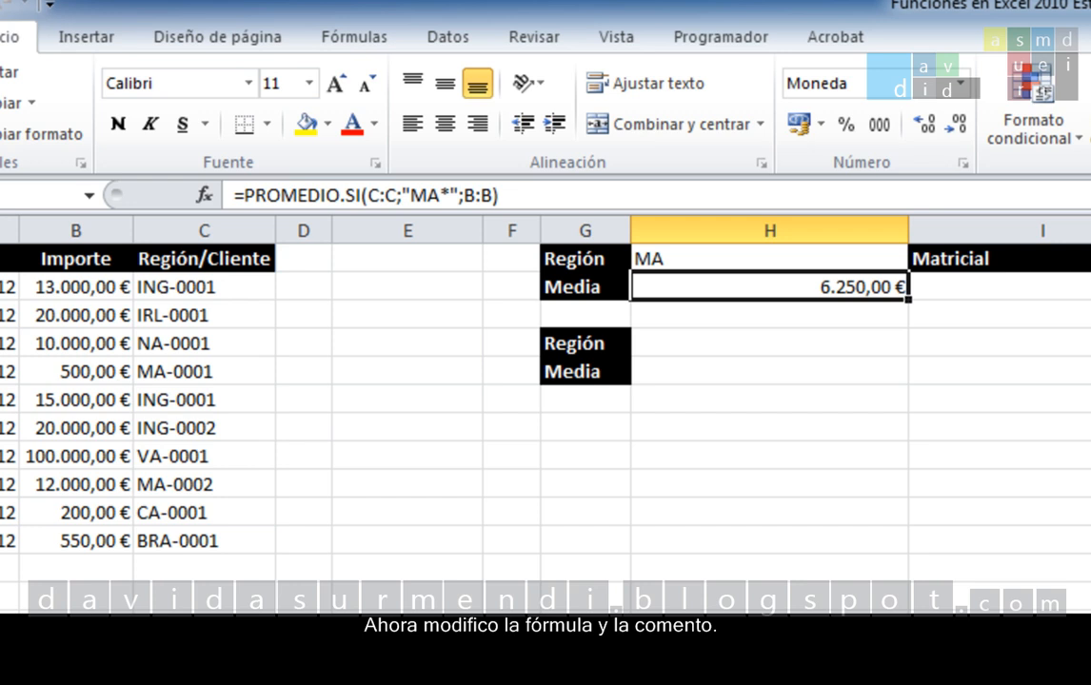
Step: Replace MA with H1 inside the quoted criterion so the H2 formula reads =PROMEDIO.SI(C:C;"H1*";B:B)
key(F2)
key(Left)
key(Left)
key(Left)
key(Left)
key(Left)
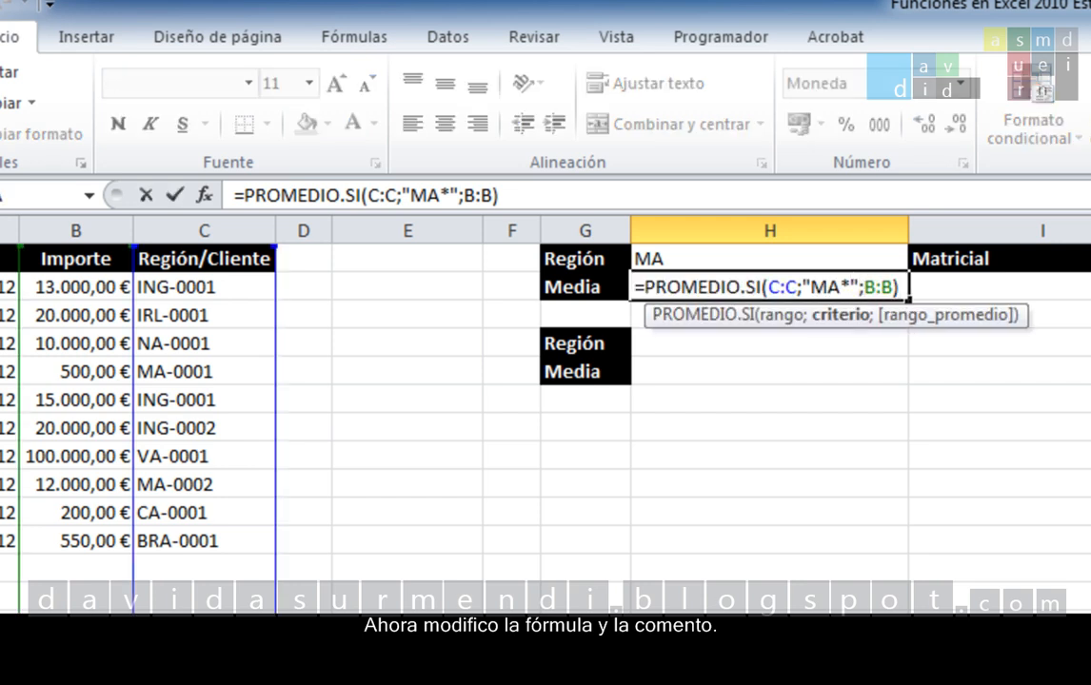
key(Left)
key(Left)
key(BackSpace)
key(BackSpace)
text(h)
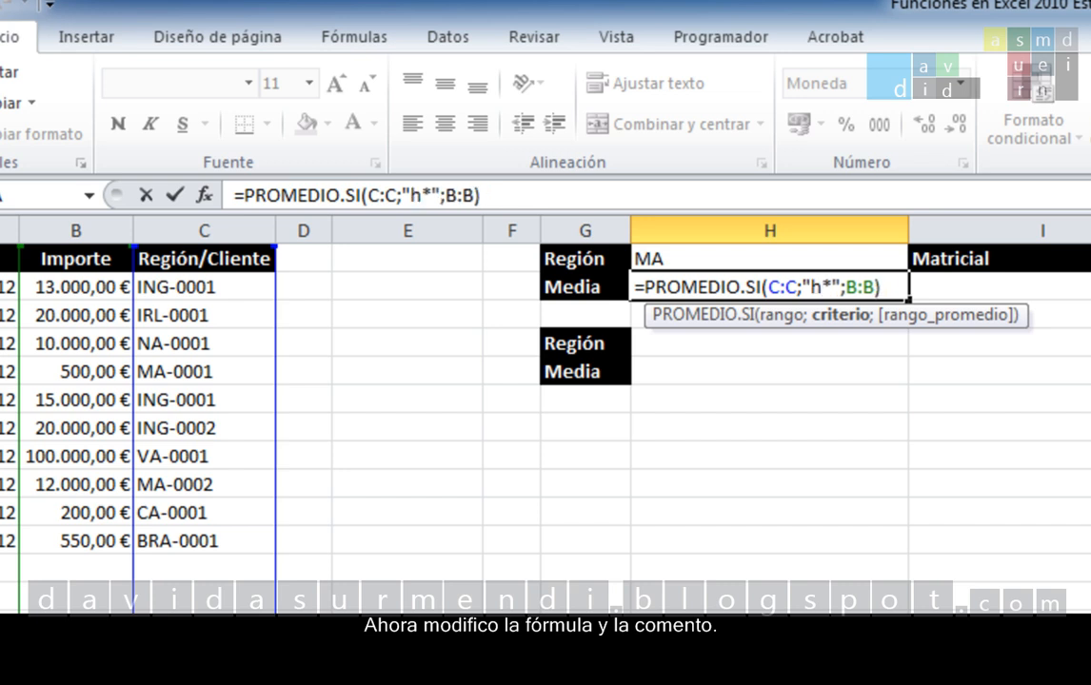
text(1)
key(BackSpace)
key(BackSpace)
text(H1)
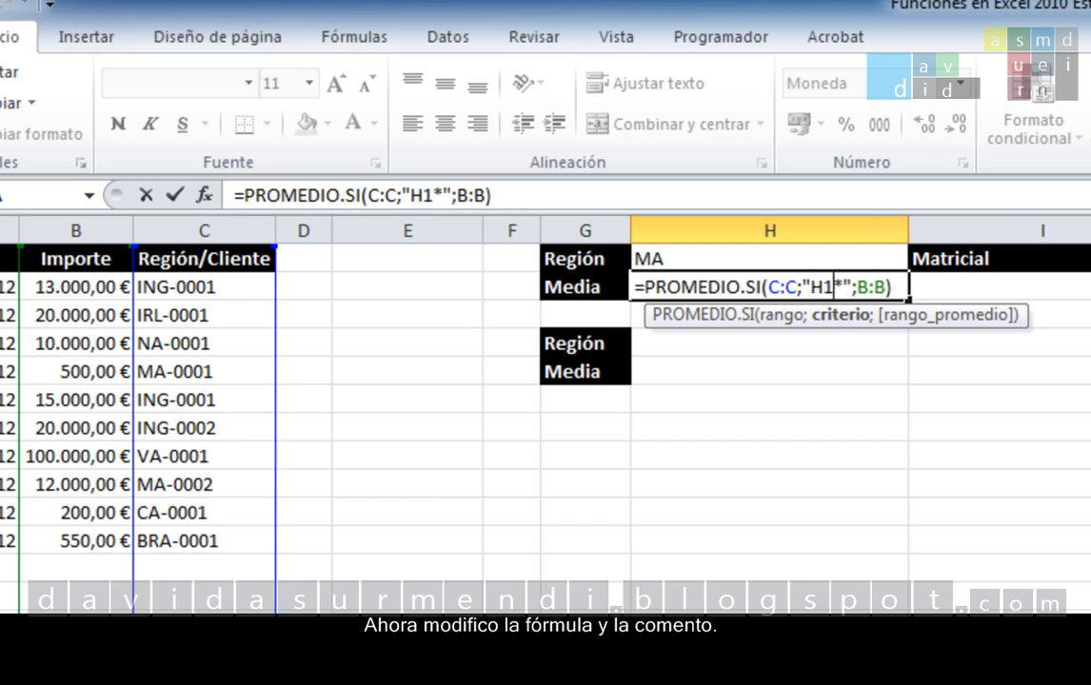
key(Right)
key(Right)
key(Right)
key(Right)
key(Right)
key(Right)
key(Right)
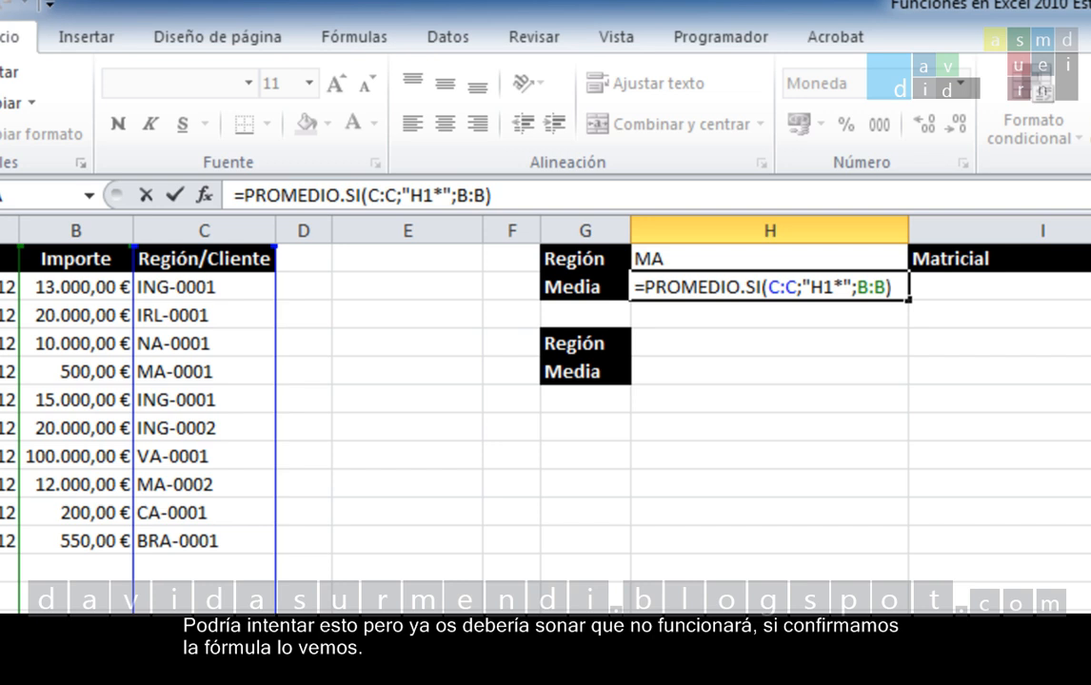
key(Return)
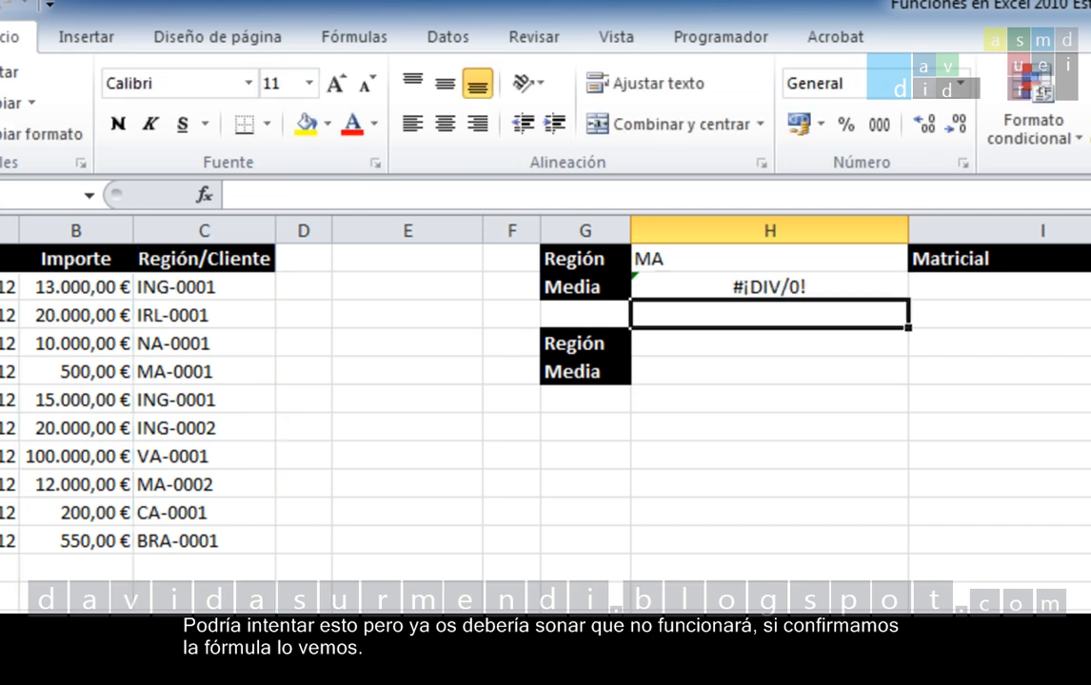
Step: Take the H1 reference out of the quotes and join it to the asterisk, giving =PROMEDIO.SI(C:C;H1 & "*";B:B) in H2
key(Up)
key(F2)
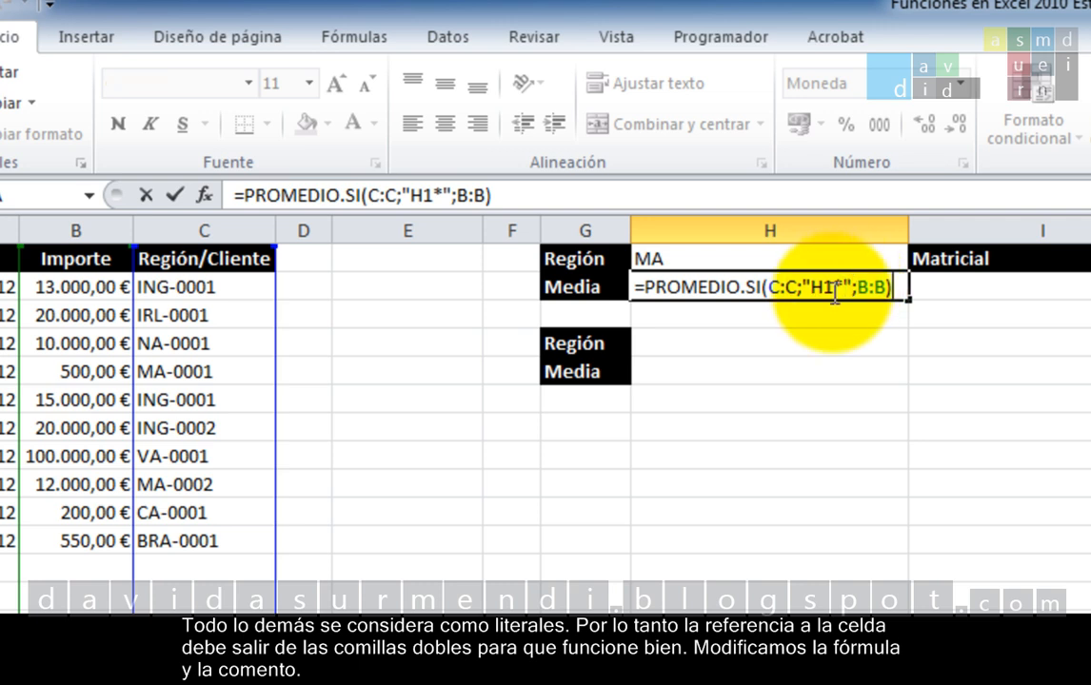
click(808, 287)
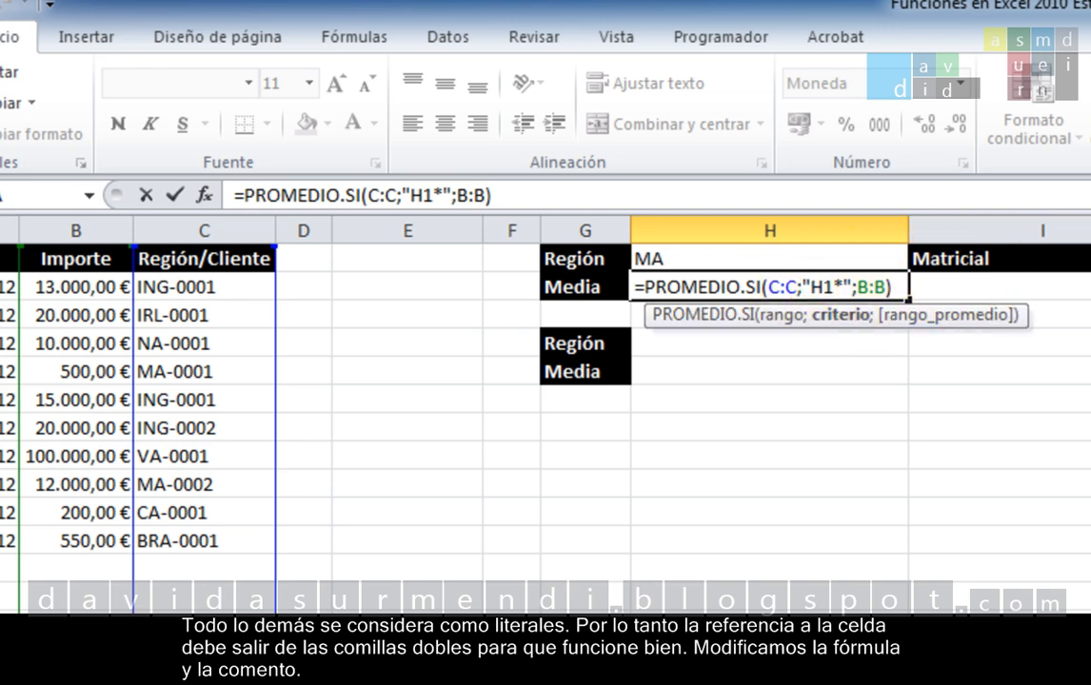
key(BackSpace)
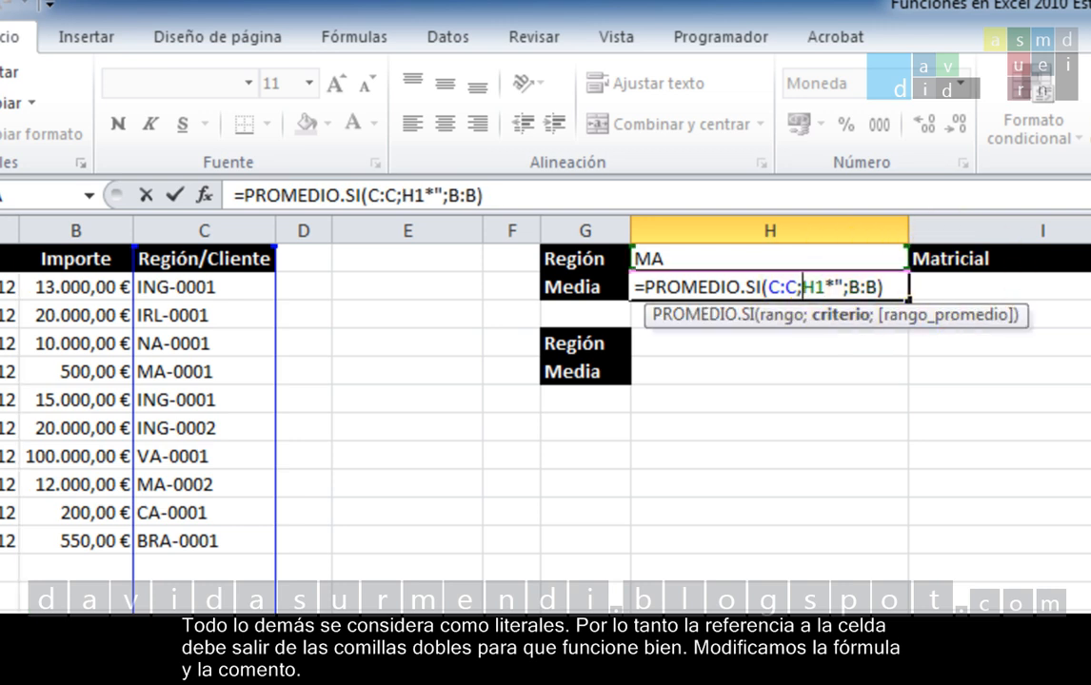
key(Right)
key(Right)
text(& )
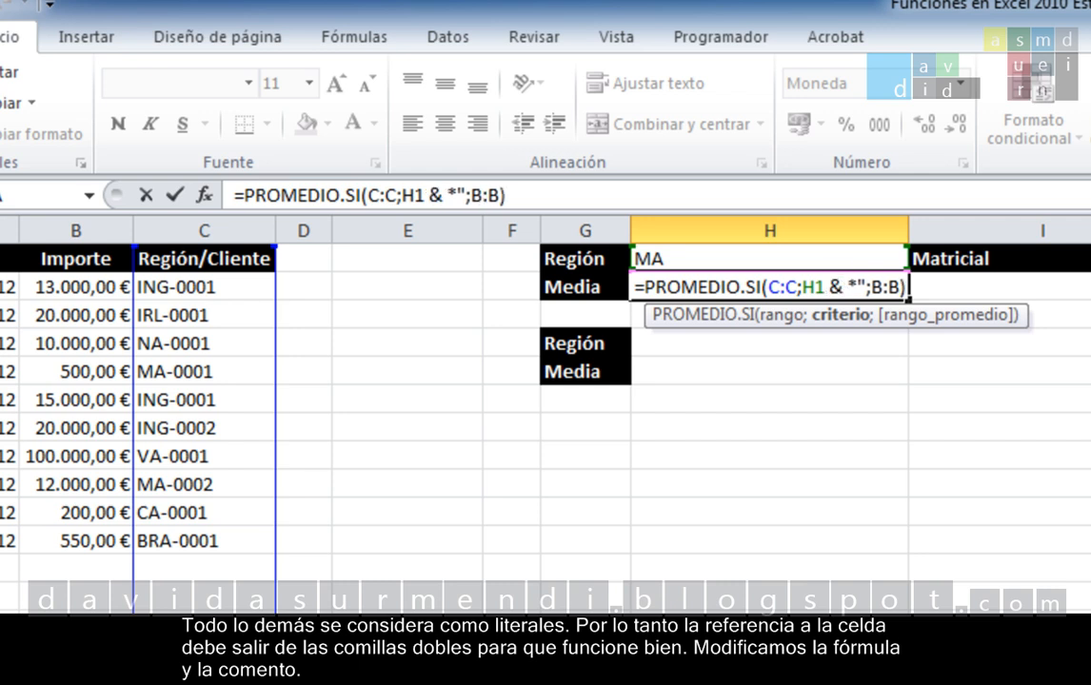
text(")
key(Right)
key(Right)
key(Right)
key(Right)
key(Right)
key(Right)
key(Right)
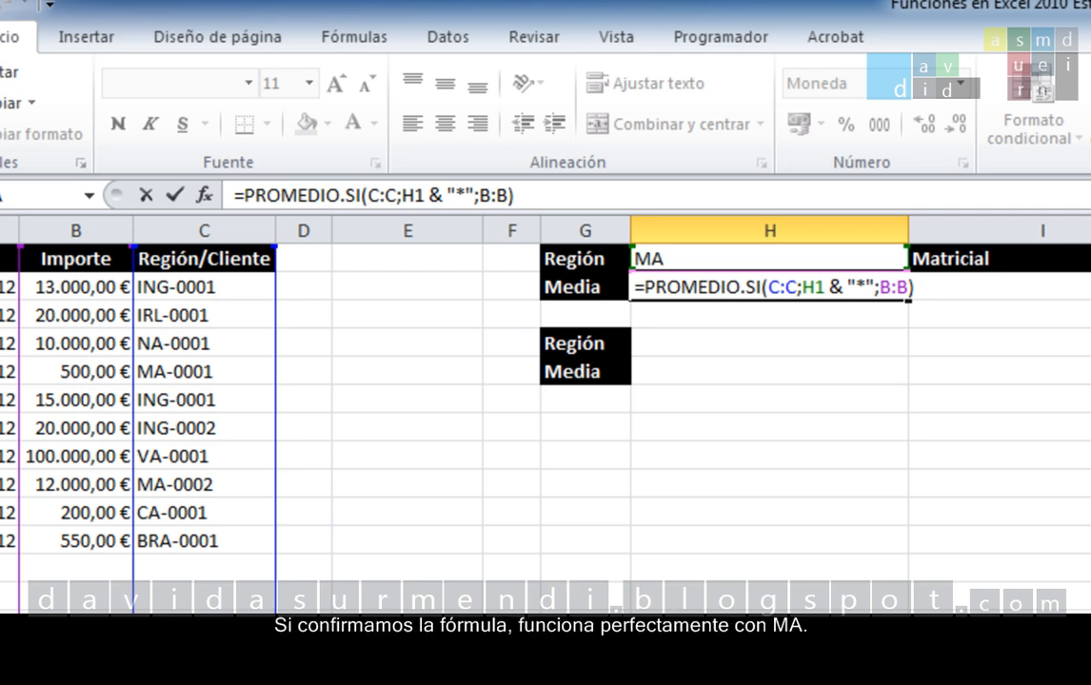
key(Return)
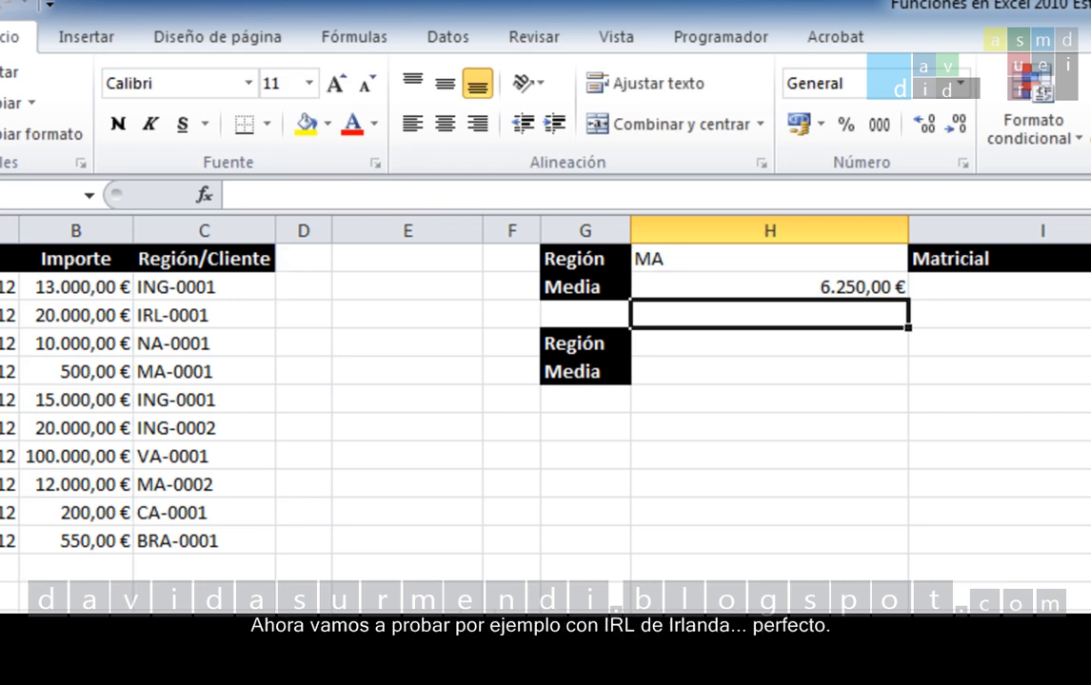
Step: Change the region code in H1 to IRL to test the average formula
key(Up)
key(Up)
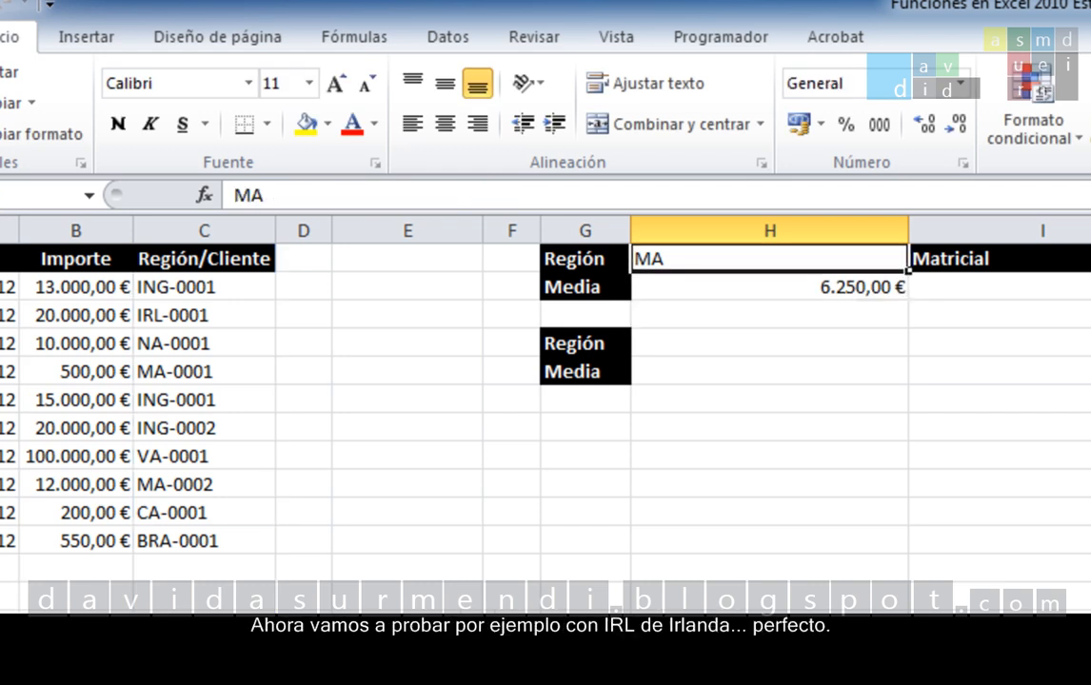
text(IRL)
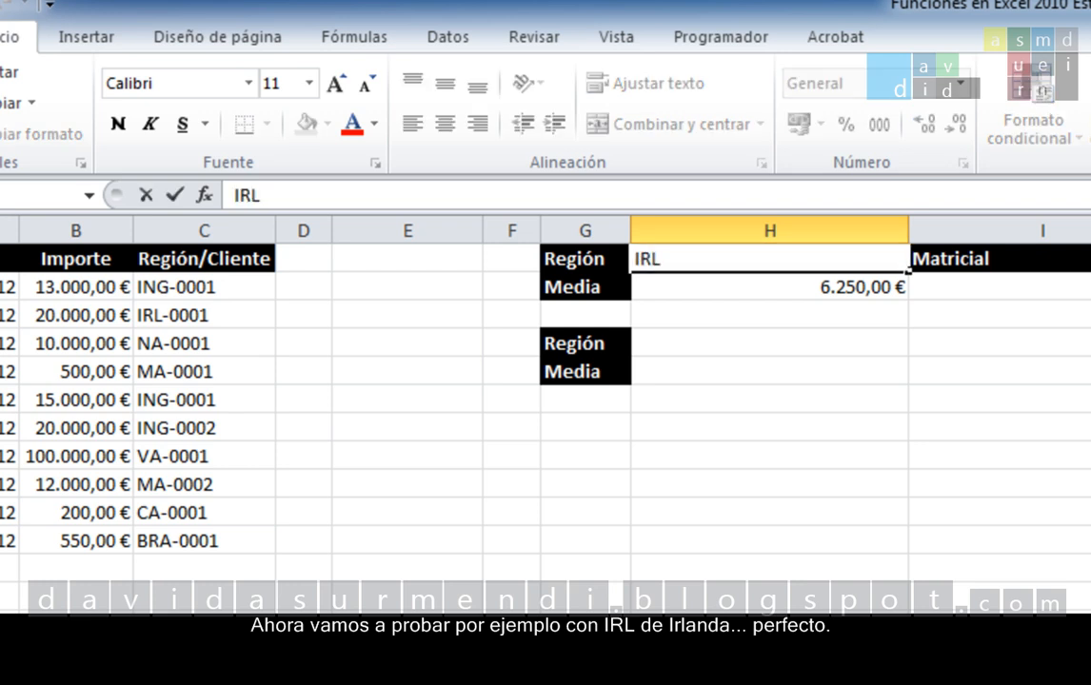
key(Return)
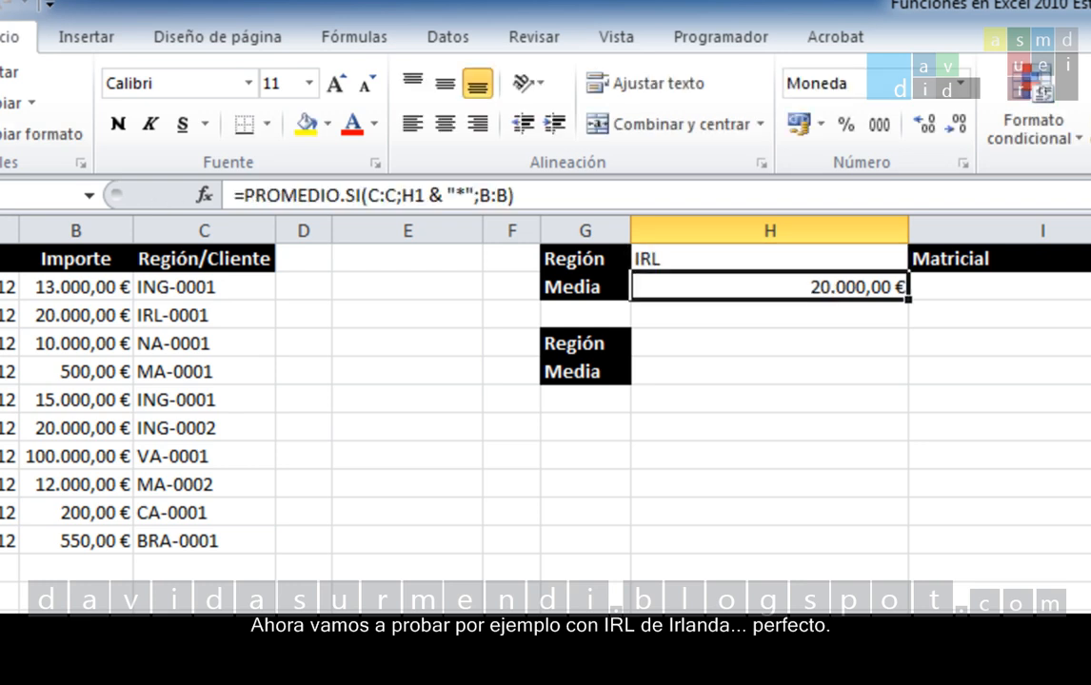
Step: Replace the region code in H1 with ING
key(Up)
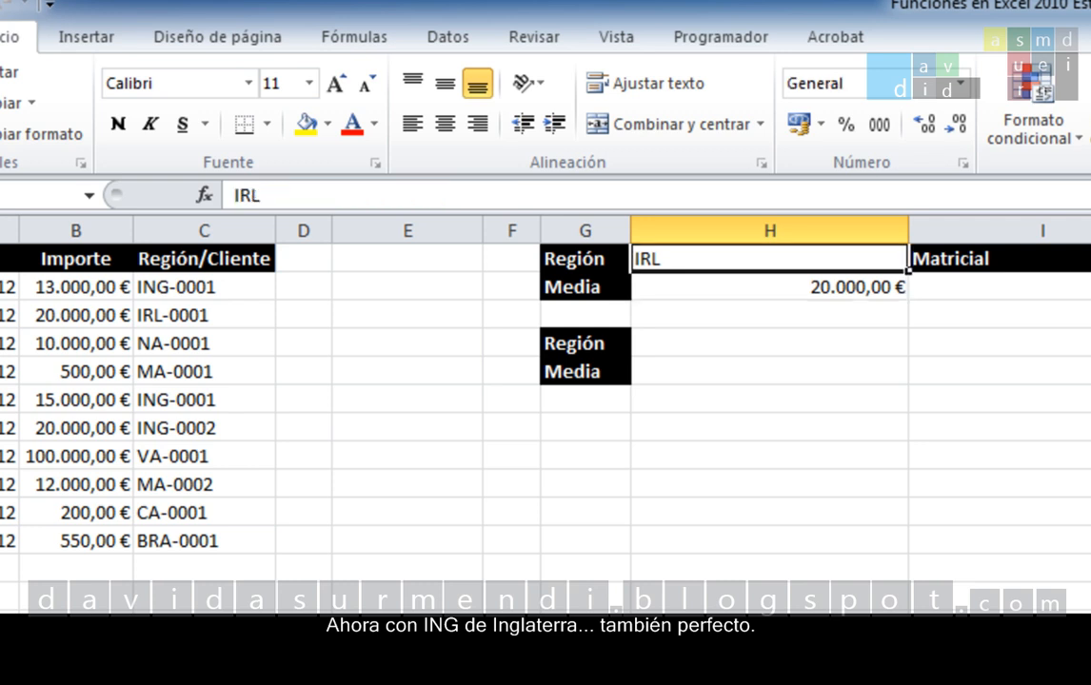
key(F2)
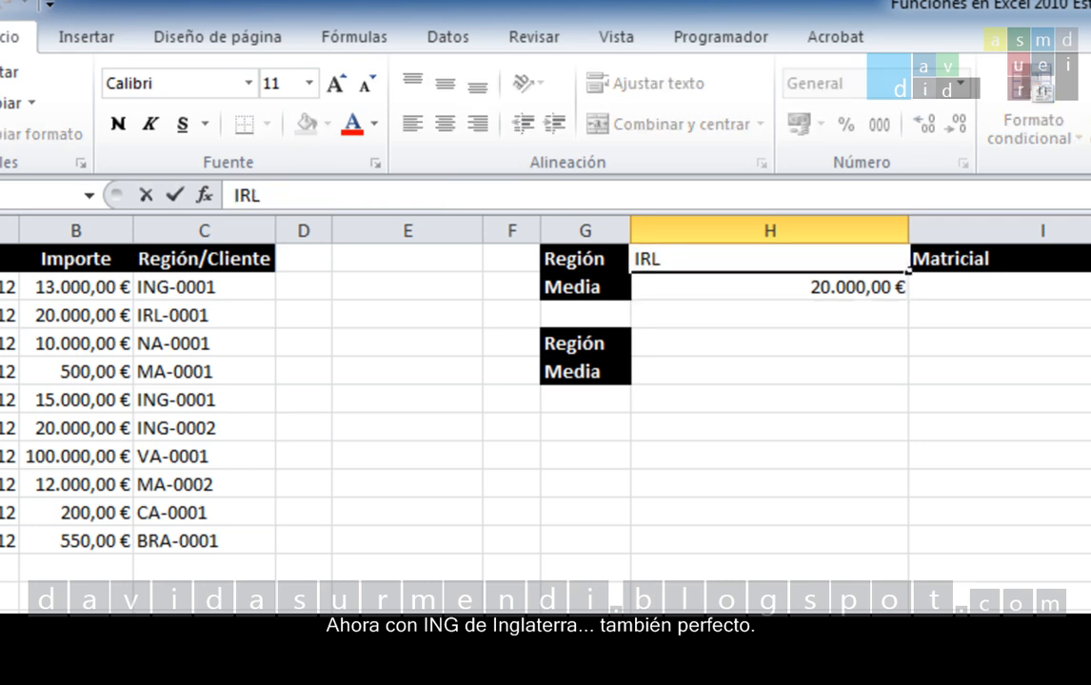
key(BackSpace)
key(BackSpace)
key(BackSpace)
text(ING)
key(Return)
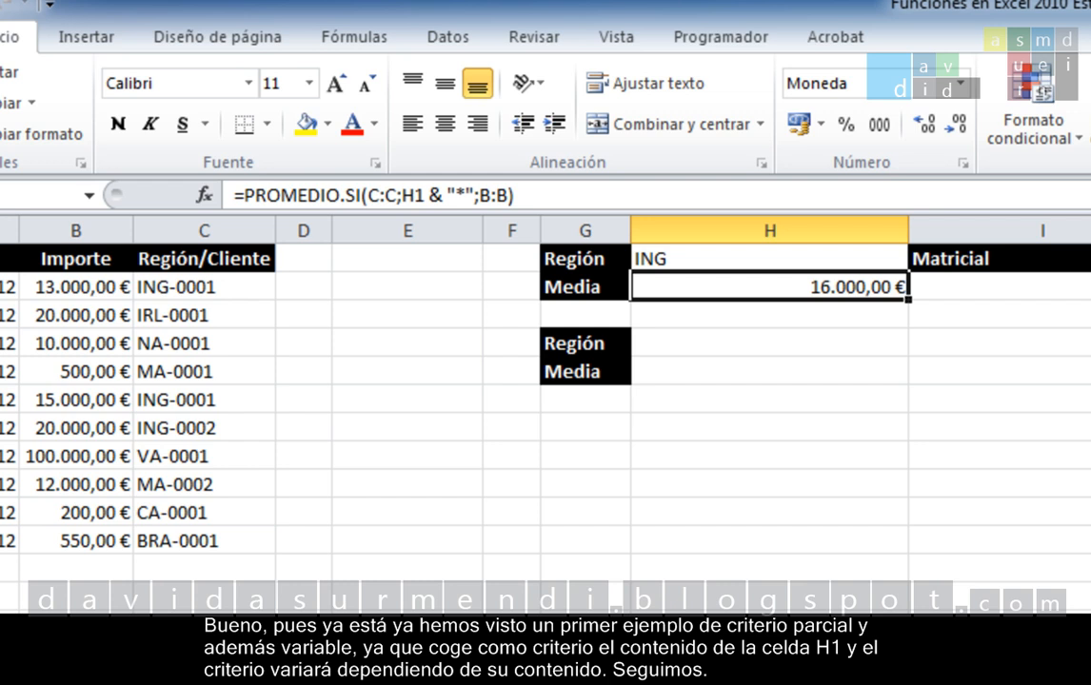
Step: Clear the region code in H1 to test an empty criterion, and enter USA there
key(F2)
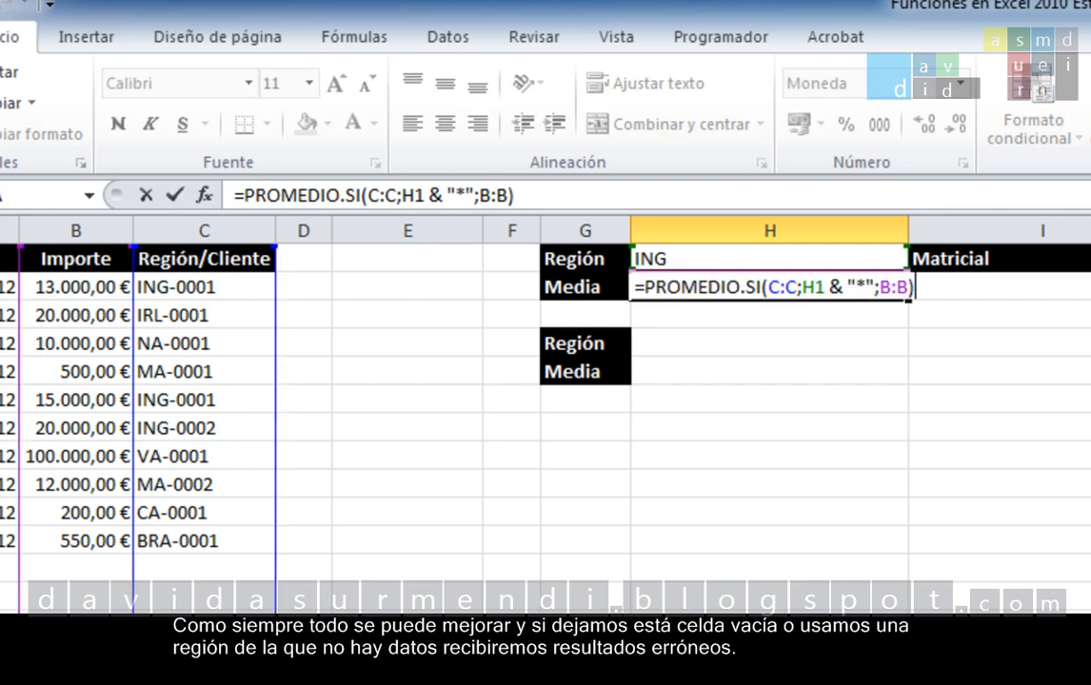
key(Return)
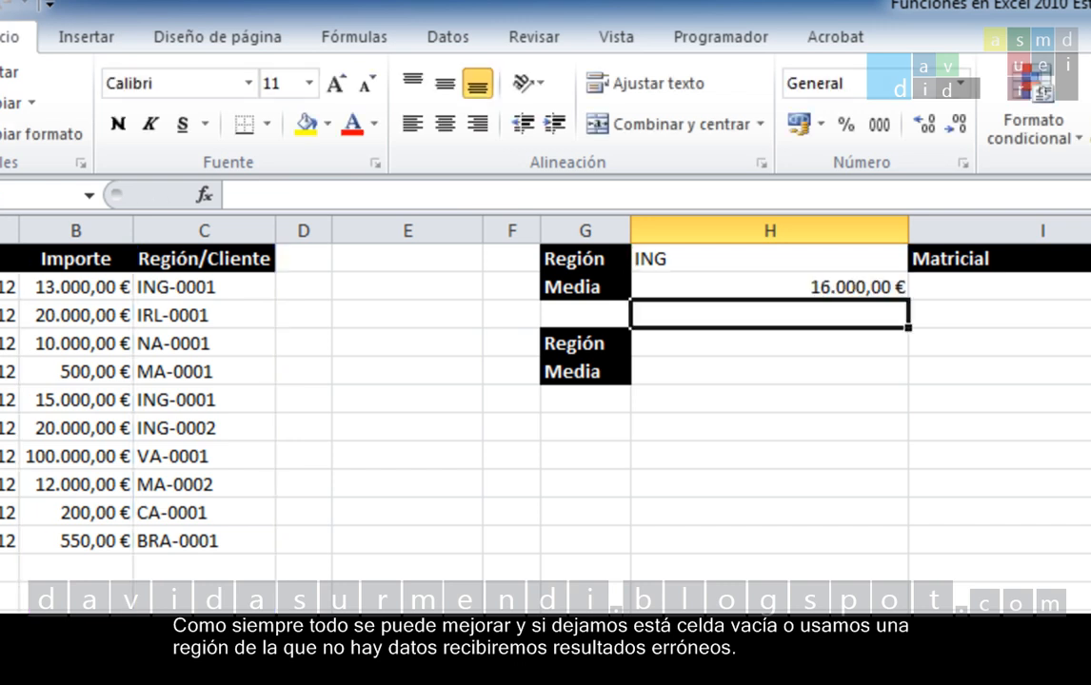
key(Up)
key(Up)
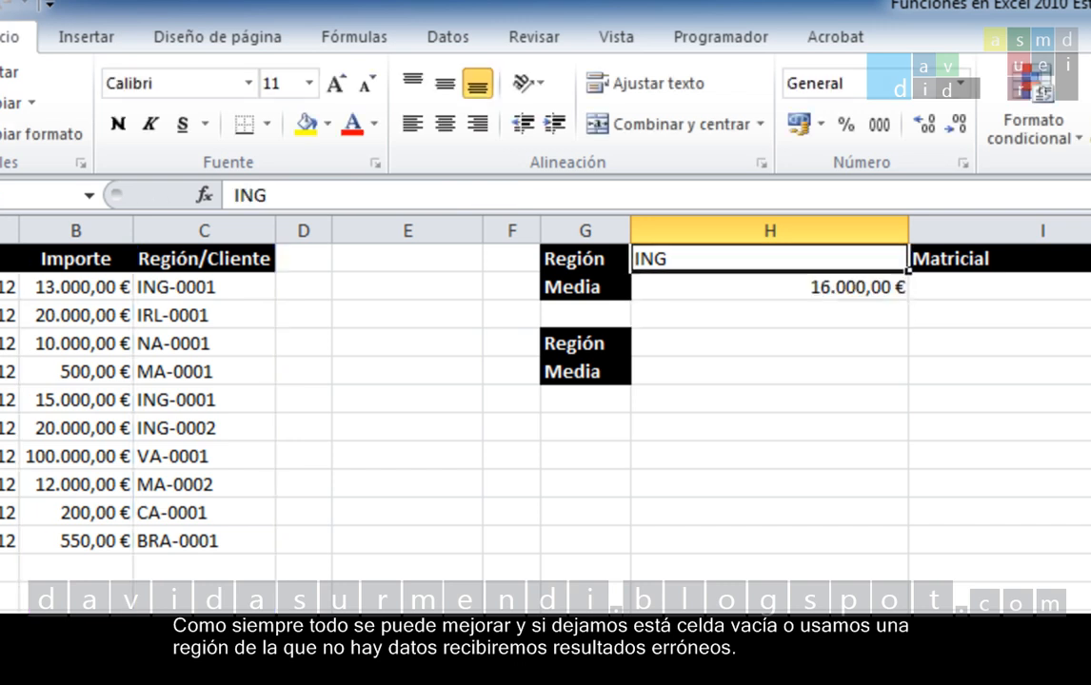
key(Delete)
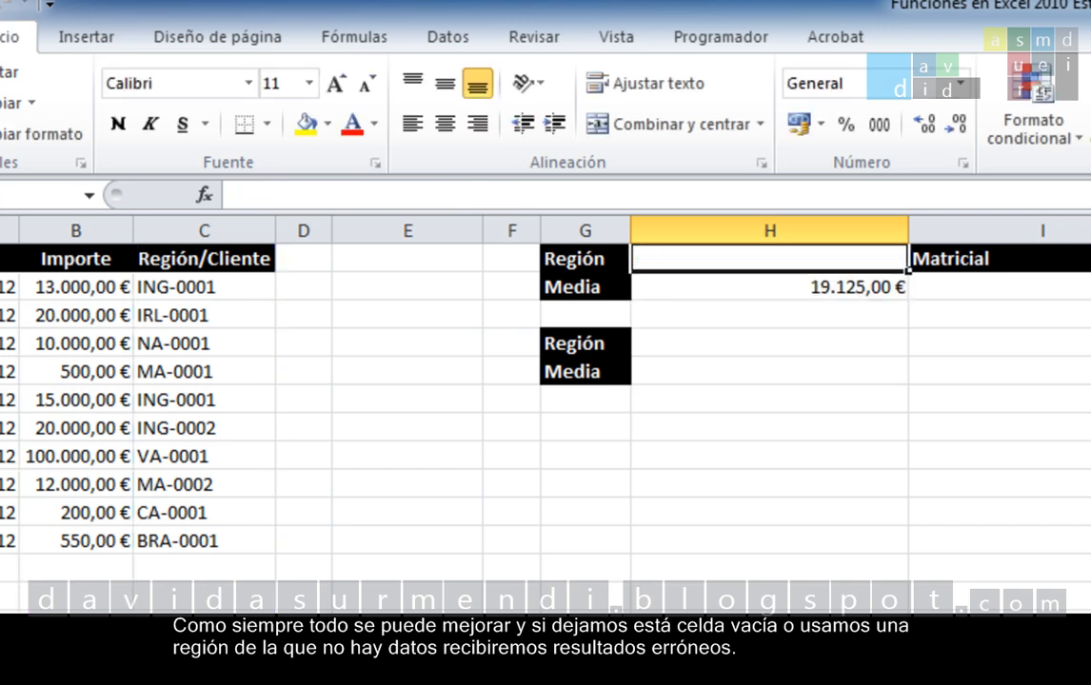
text(USA)
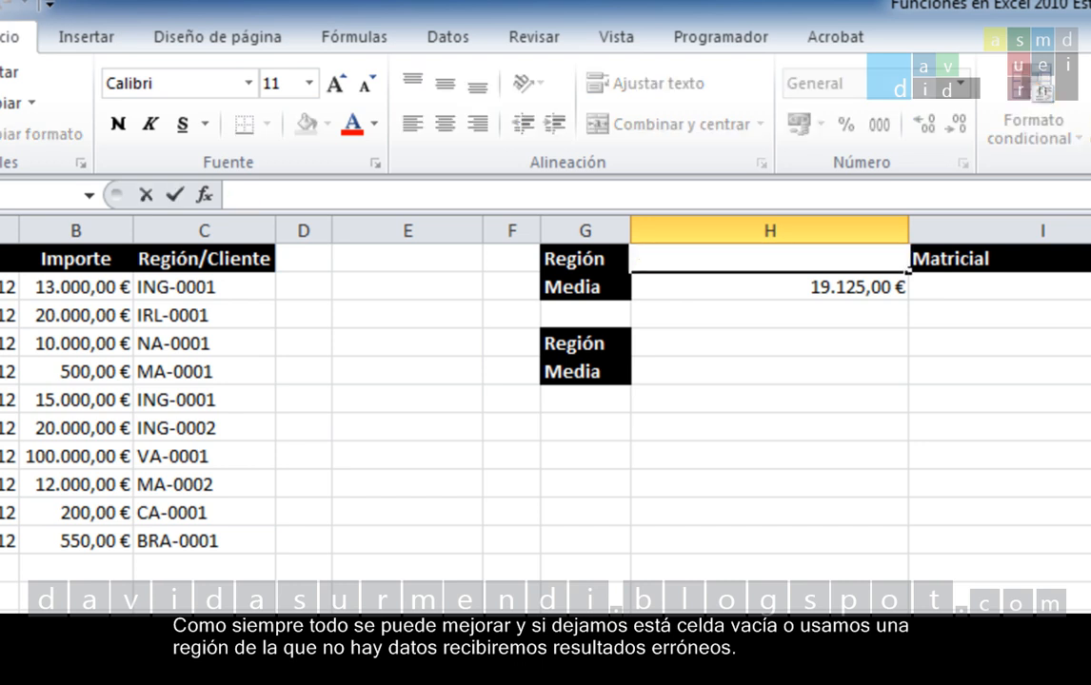
key(Return)
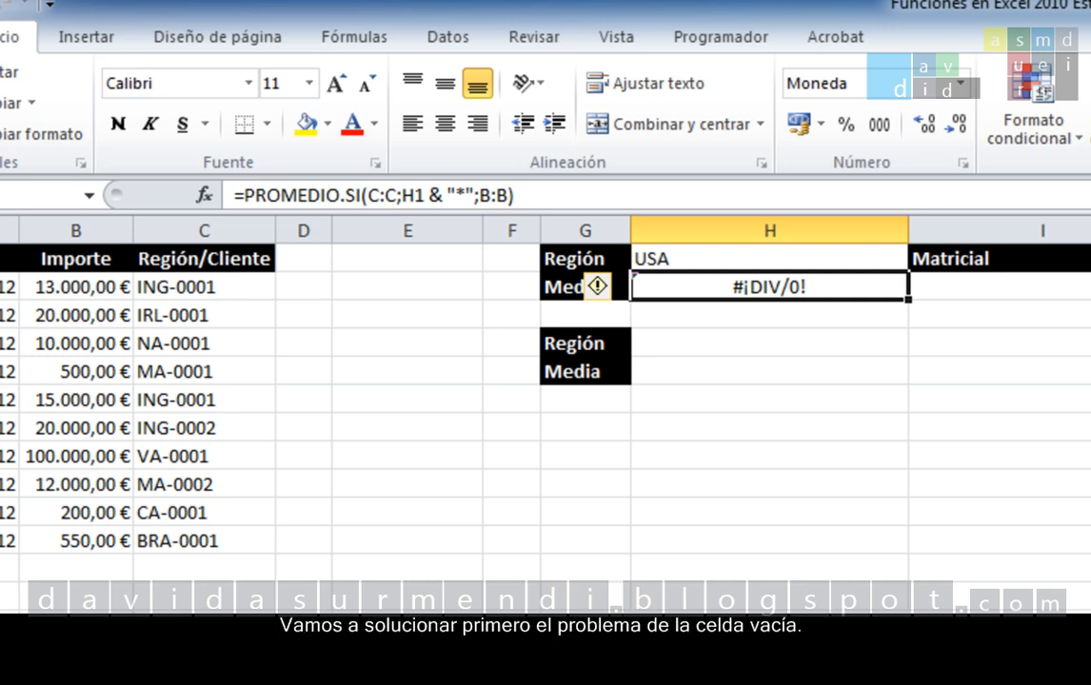
Step: Clear the region code in H1 and open an SI function directly before PROMEDIO.SI in the H2 formula
click(769, 259)
key(Delete)
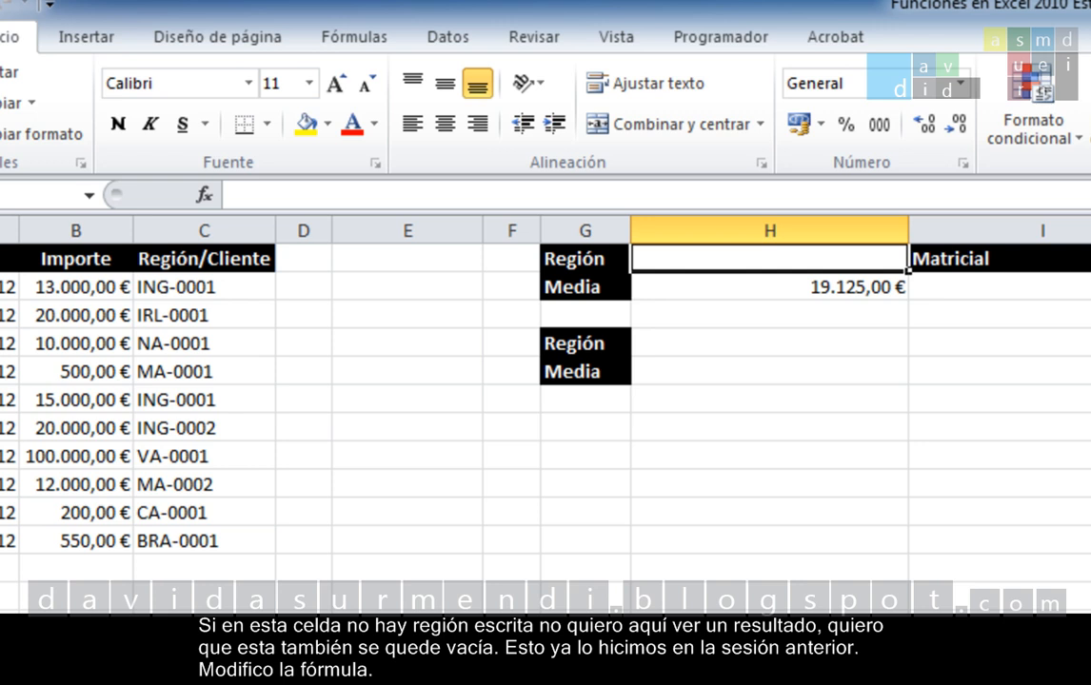
click(769, 286)
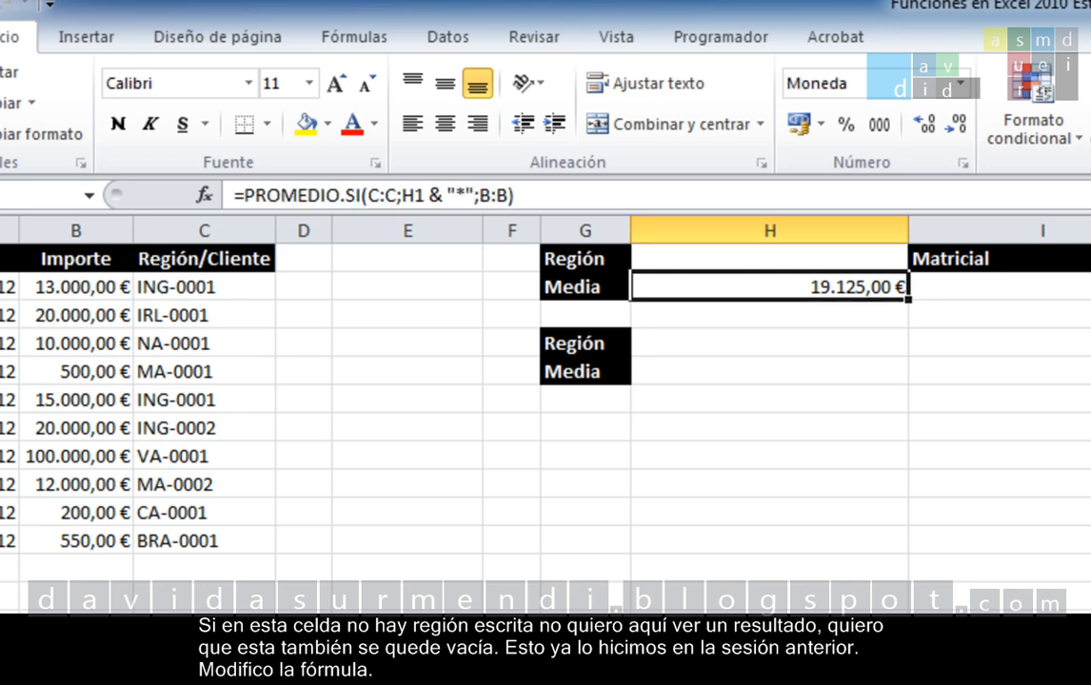
key(F2)
key(Left)
key(Left)
key(Left)
key(Left)
key(Left)
key(Left)
key(Left)
key(Left)
key(Left)
key(Left)
key(Left)
key(Left)
key(Left)
key(Left)
key(Left)
key(Left)
key(Left)
key(Left)
key(Left)
key(Left)
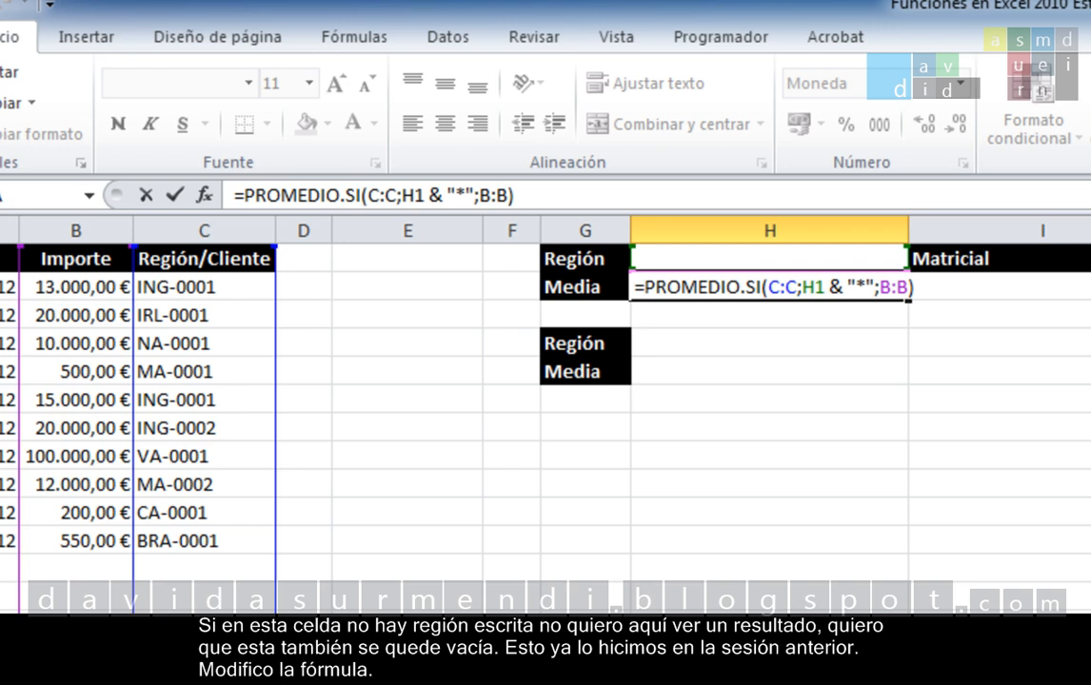
text(SI()
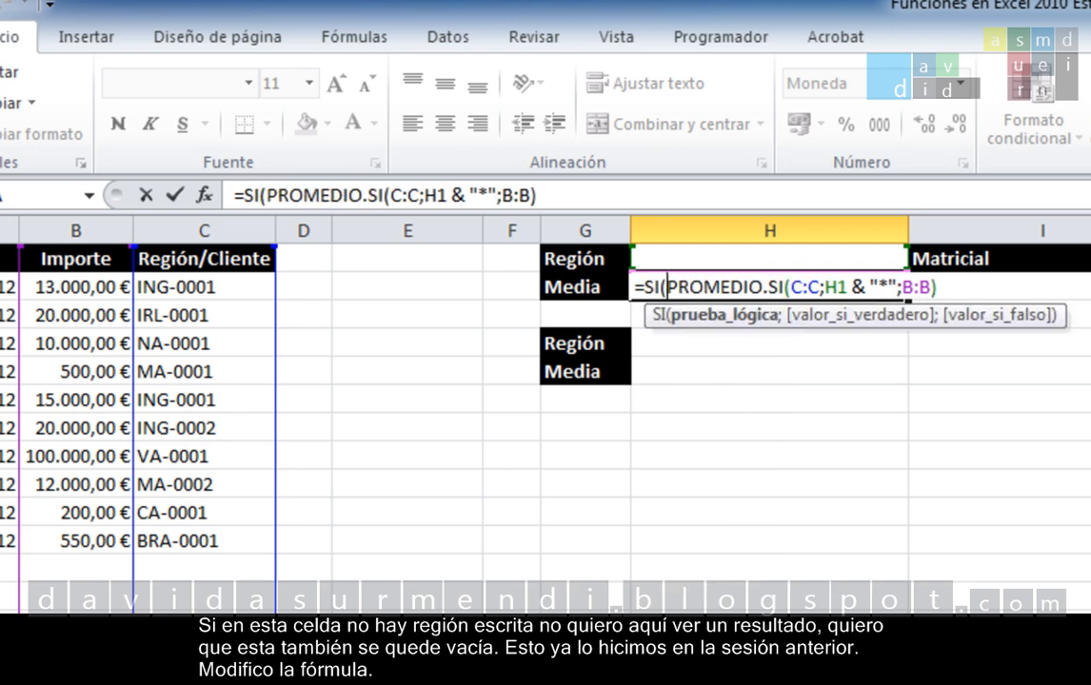
Step: Complete the SI in H2 to return empty text when H1 is empty: =SI(H1="";"";PROMEDIO.SI(C:C;H1 & "*";B:B))
click(729, 259)
text(=)
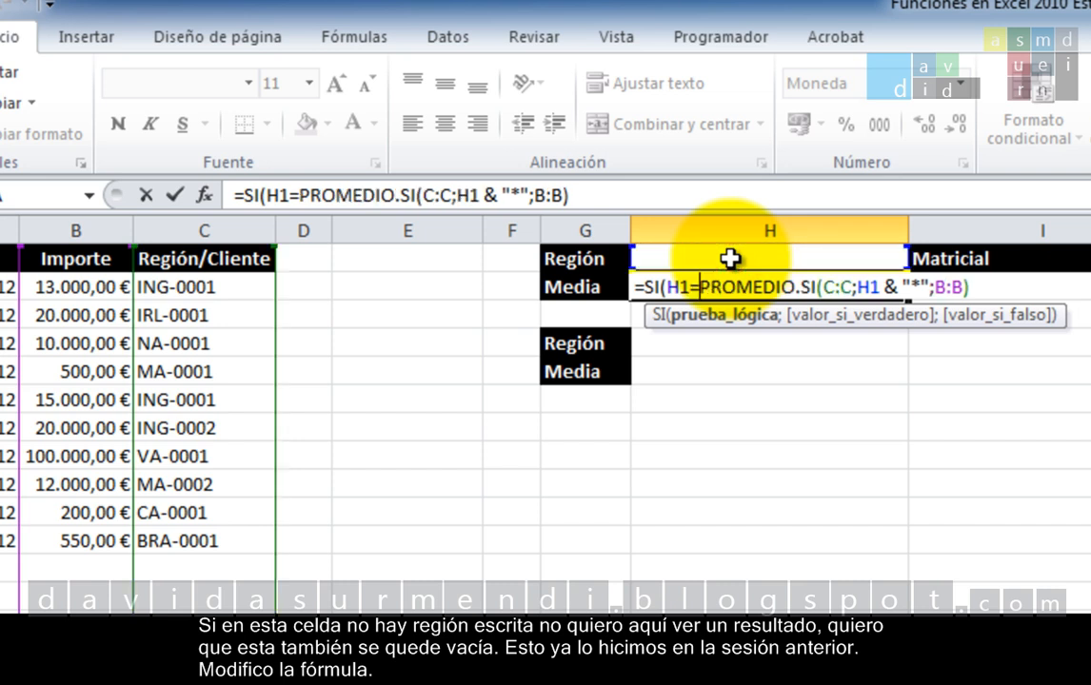
text("")
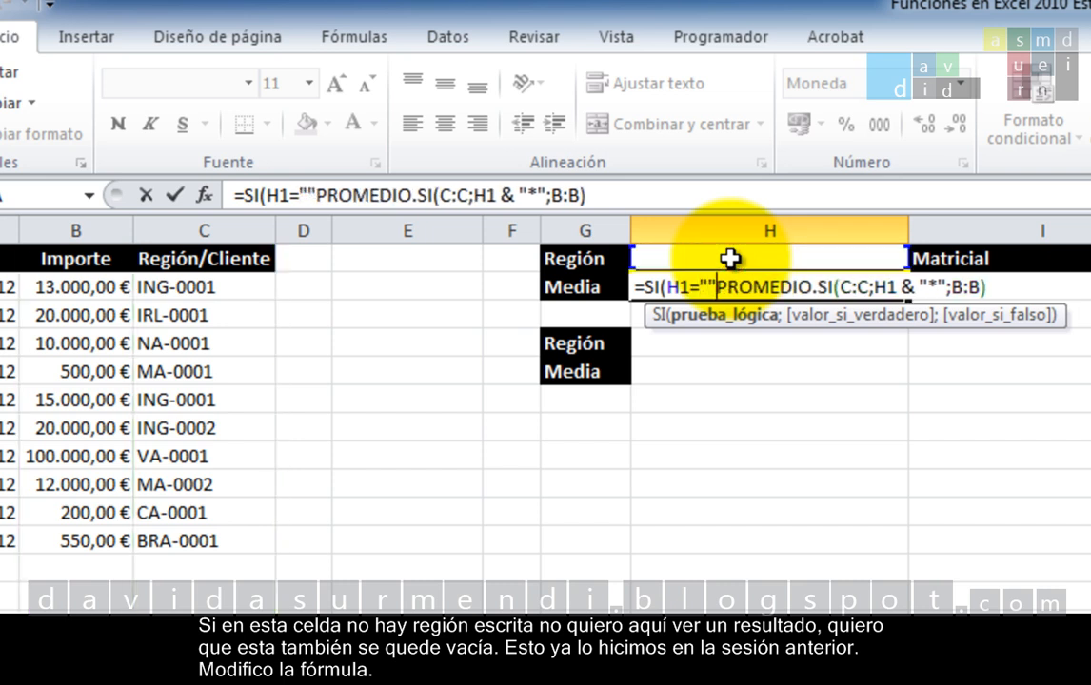
text(;"";)
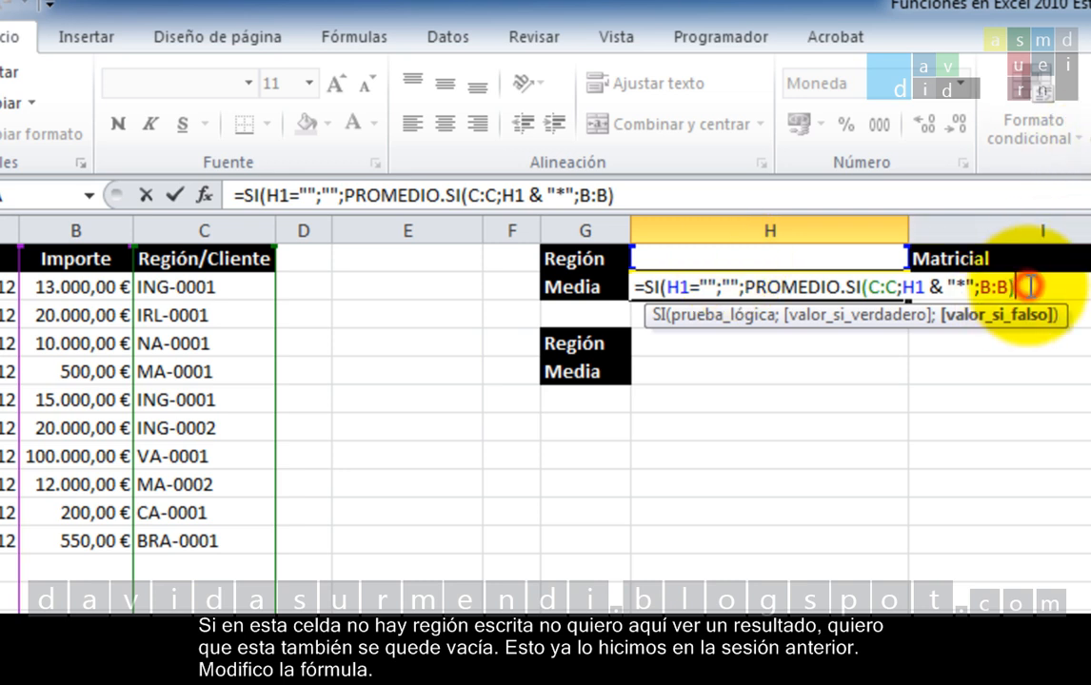
text())
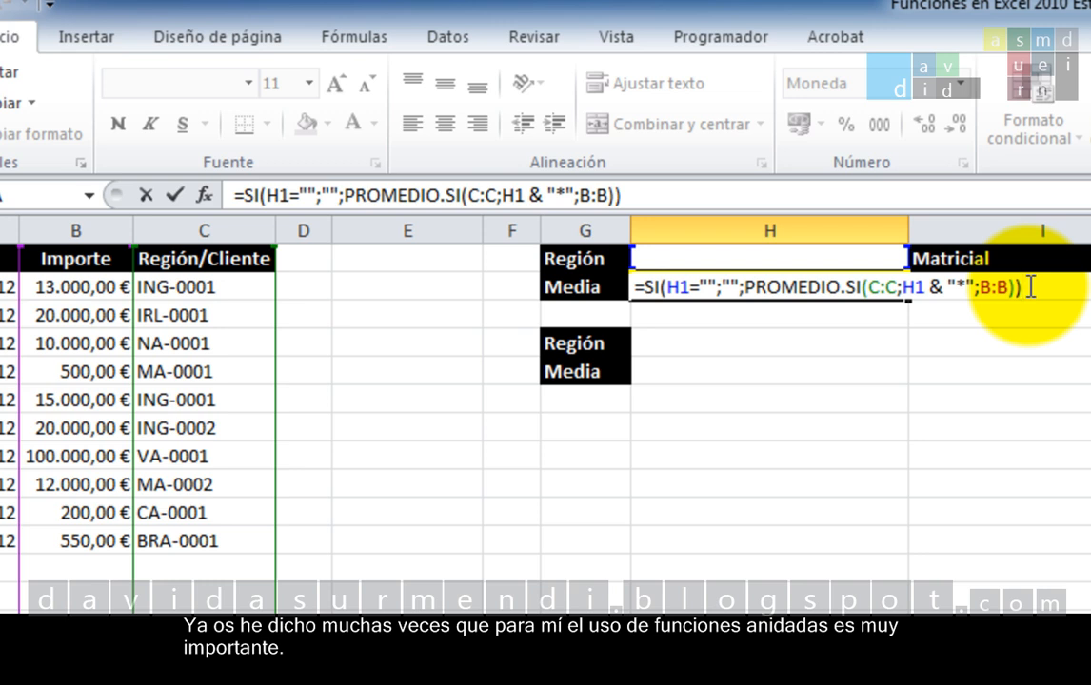
key(Return)
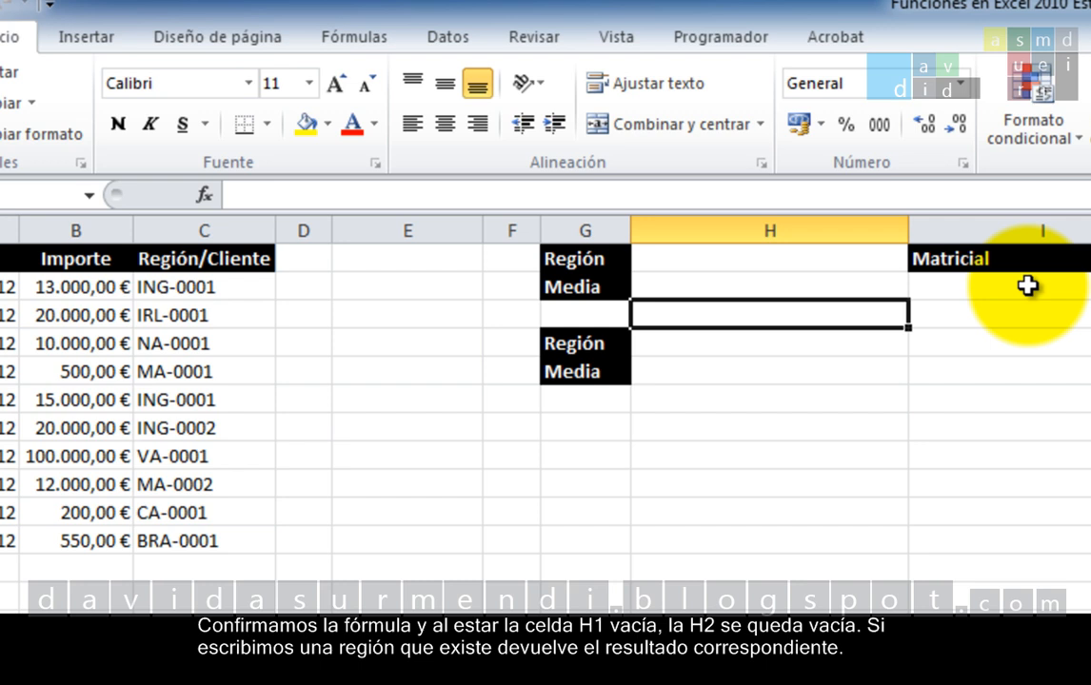
Step: Enter the region code IRL in H1 to test the H2 formula with an existing region
key(Up)
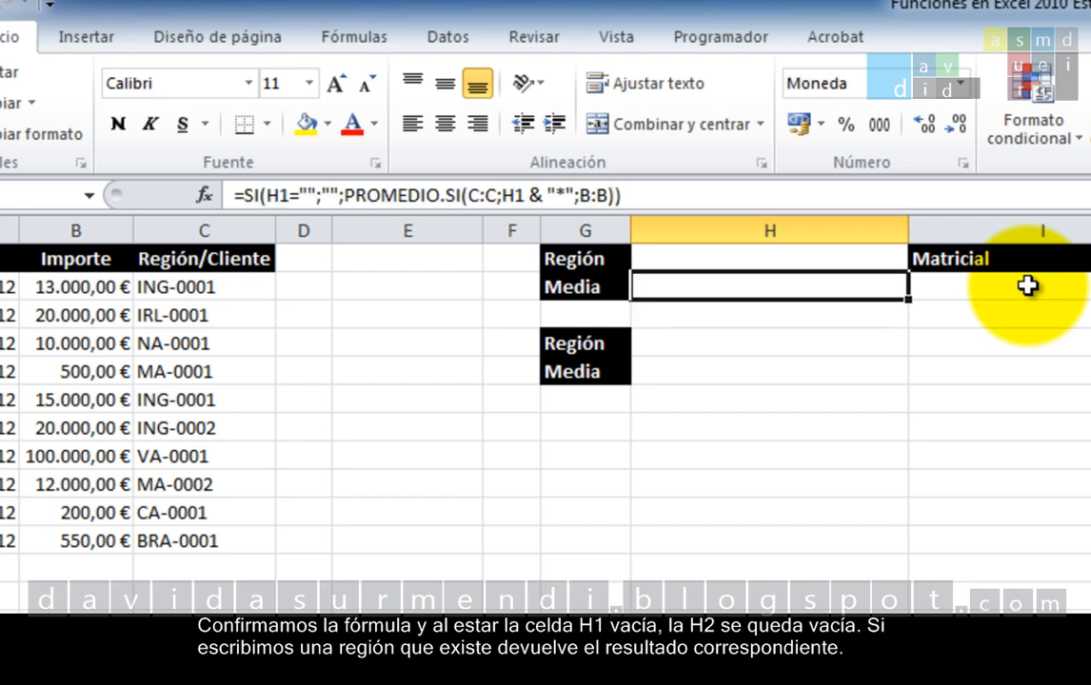
key(Up)
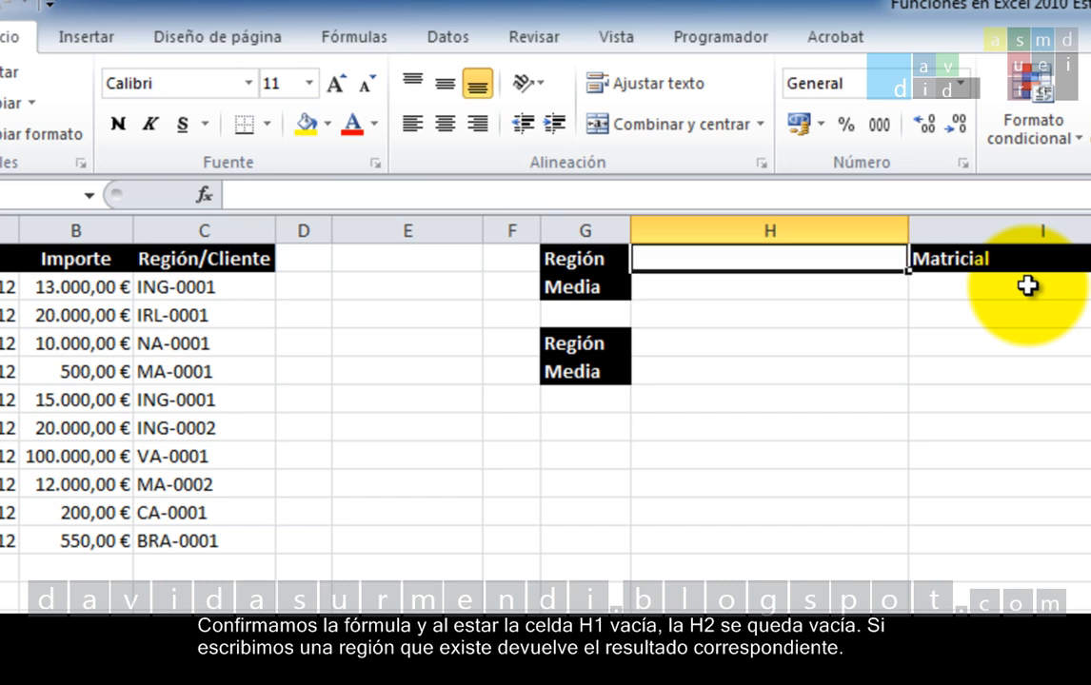
text(irl)
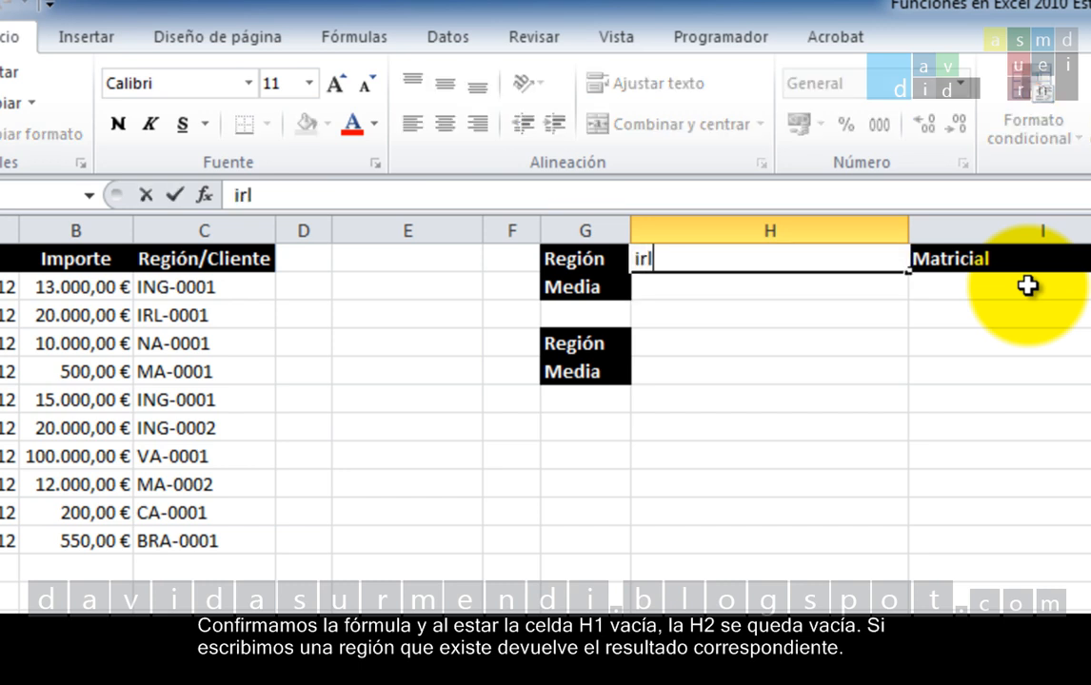
key(BackSpace)
key(BackSpace)
key(BackSpace)
text(IRL)
key(Return)
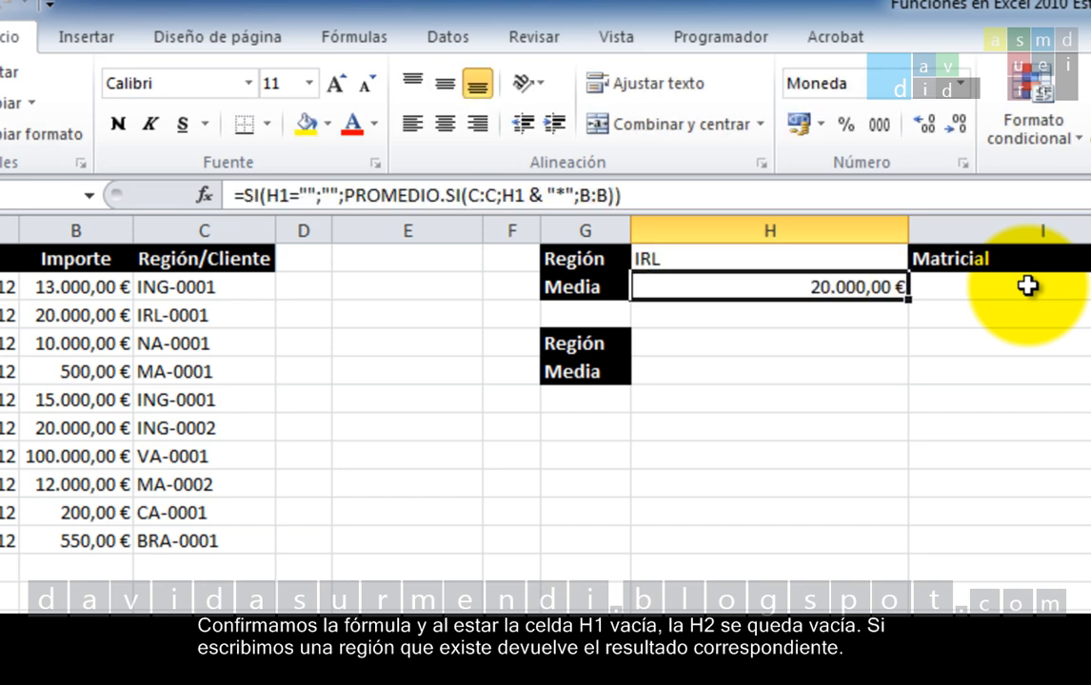
Step: Replace the region code in H1 with MA to test another existing region
key(Up)
text(MA)
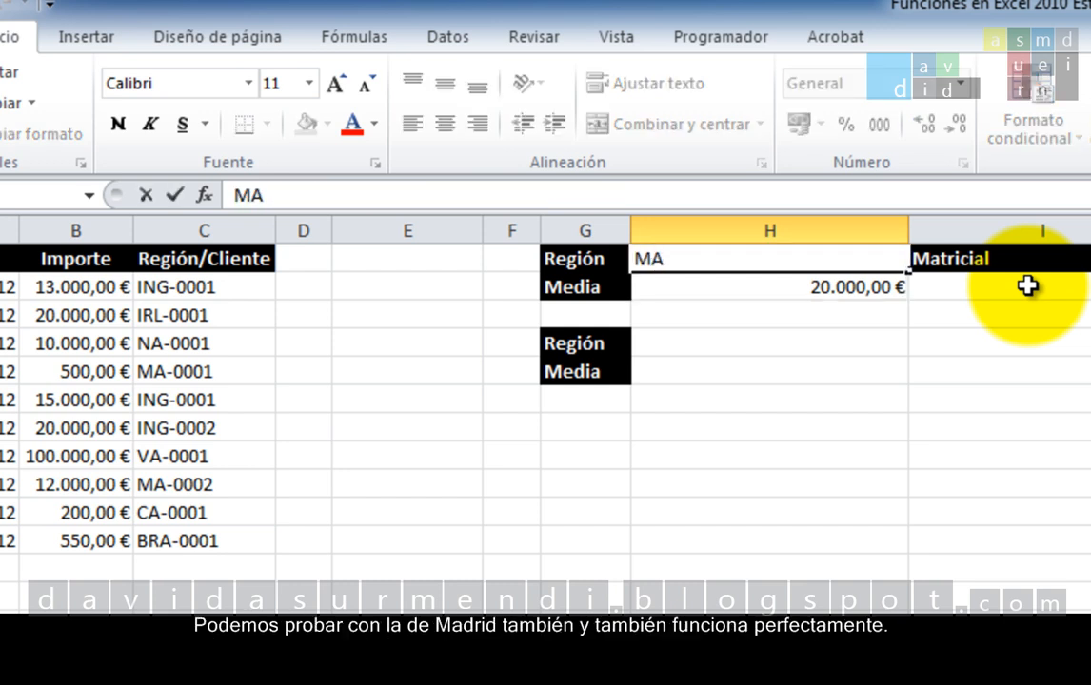
key(Return)
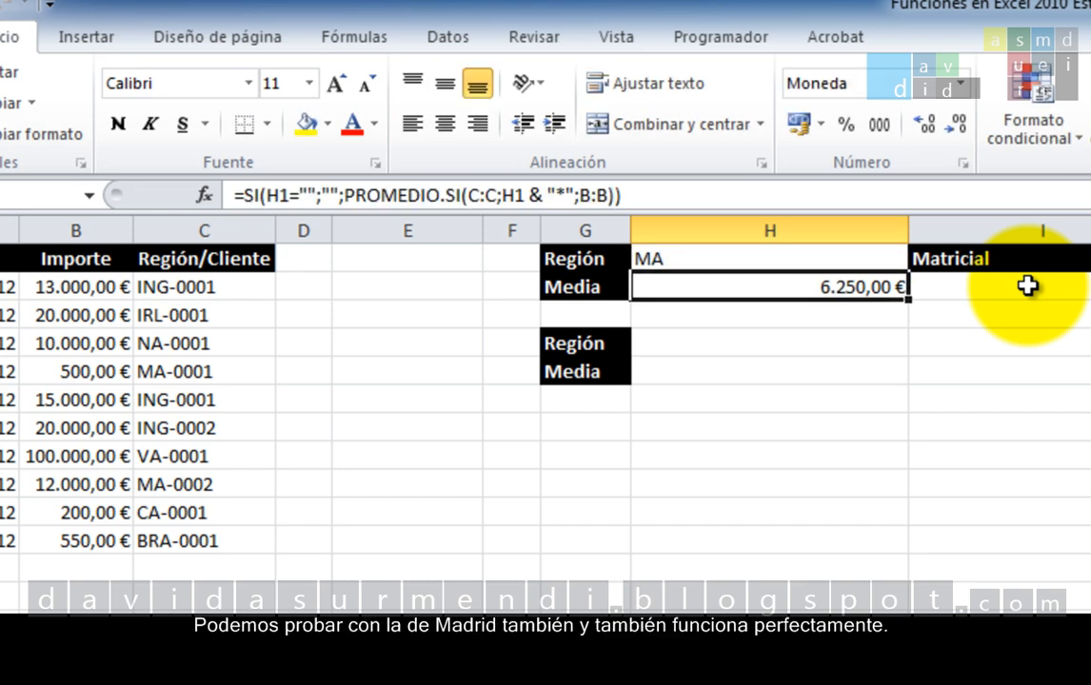
Step: Clear H1 to test the empty case, and enter the nonexistent region USA there
key(Up)
key(Delete)
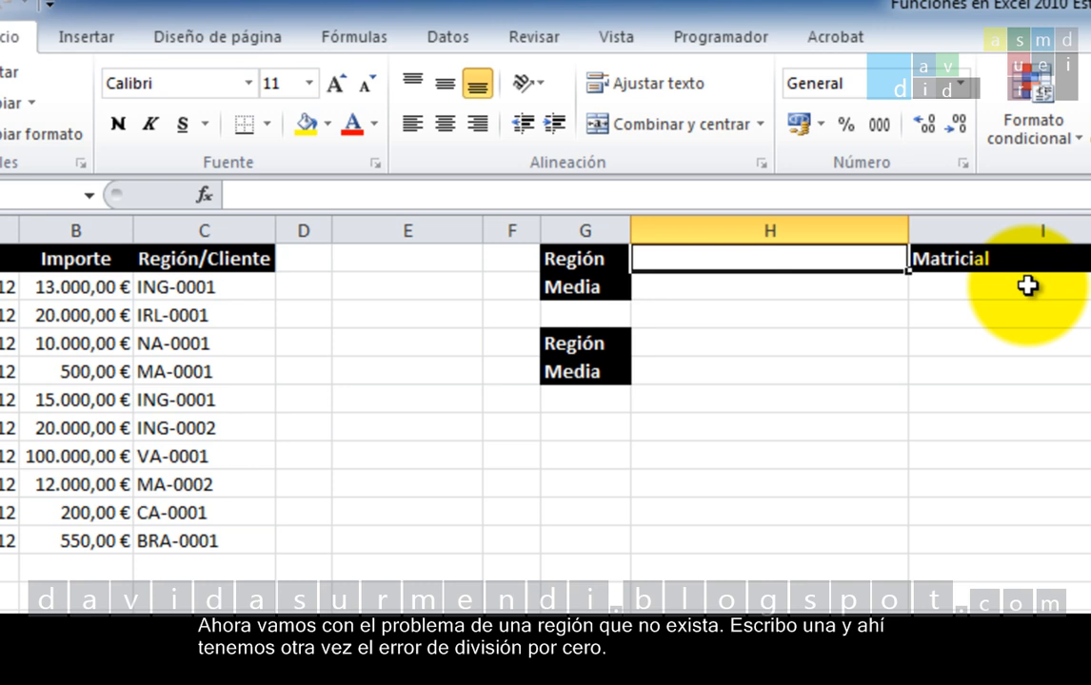
text(USA)
key(Return)
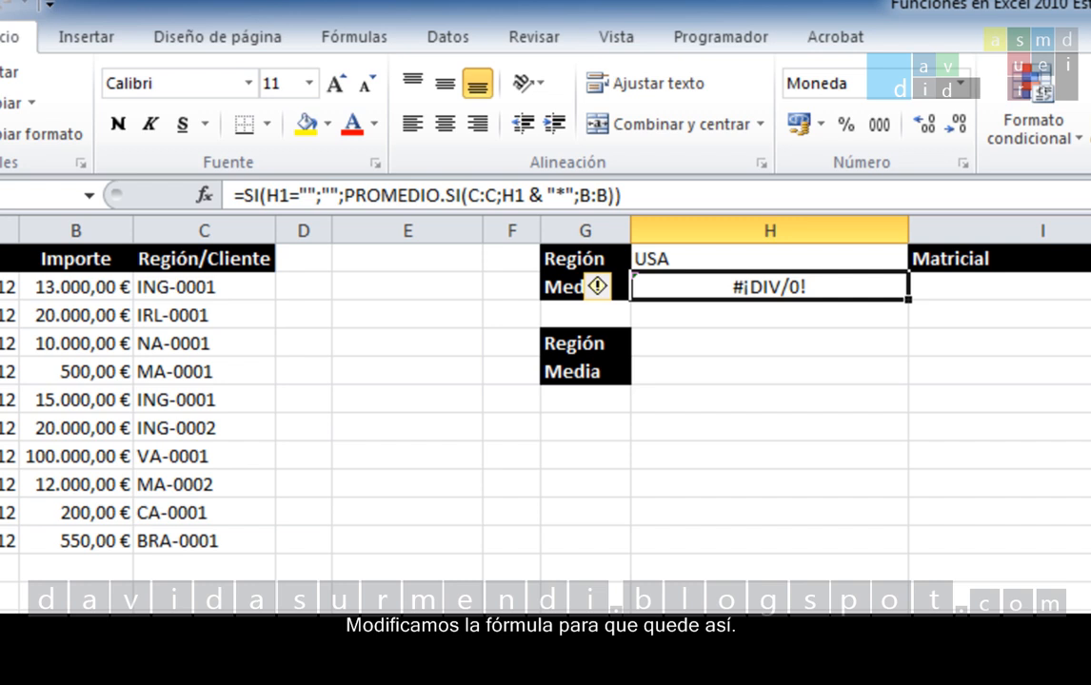
Step: Insert a nested SI before PROMEDIO.SI in the H2 formula, starting its test with CONTAR.SI over column C
key(F2)
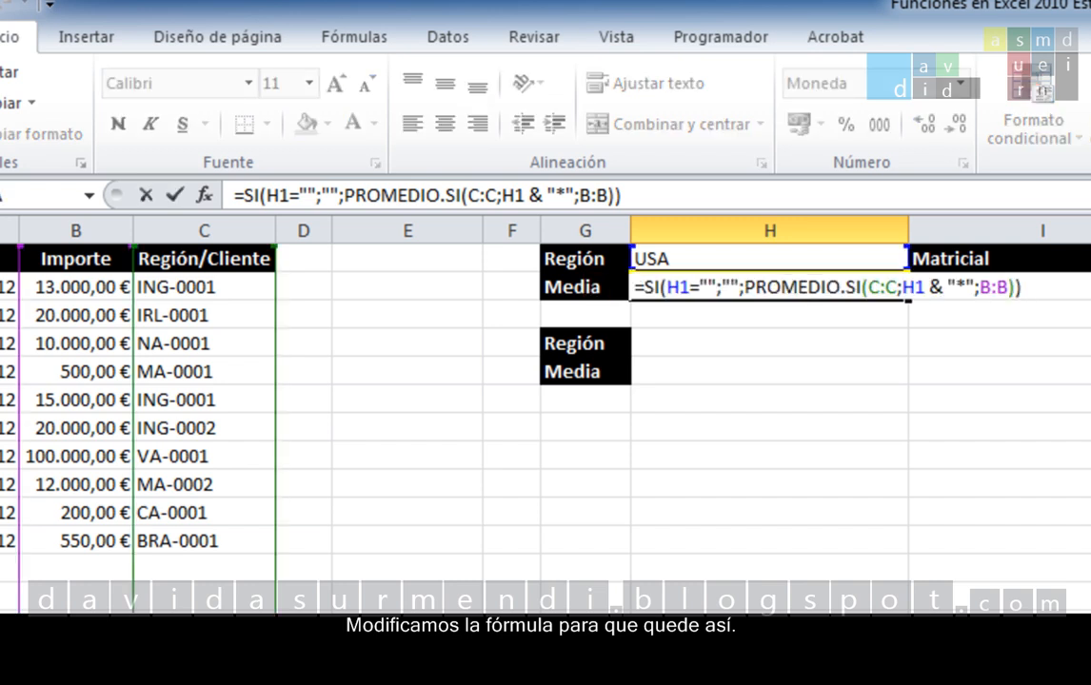
key(Left)
key(Left)
key(Left)
key(Left)
key(Left)
key(Left)
key(Left)
key(Left)
key(Left)
key(Left)
key(Left)
key(Left)
key(Left)
key(Left)
key(Left)
key(Left)
key(Left)
key(Left)
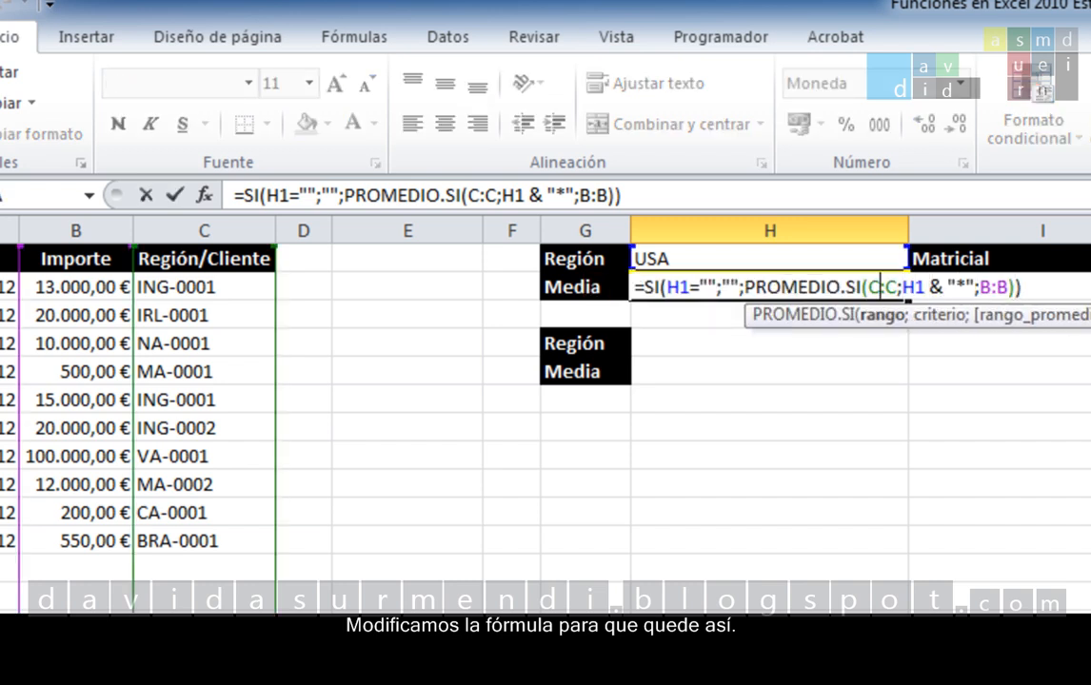
key(Left)
key(Left)
key(Left)
key(Left)
key(Left)
key(Left)
key(Left)
key(Left)
key(Left)
key(Left)
key(Left)
key(Left)
key(Left)
text(SI)
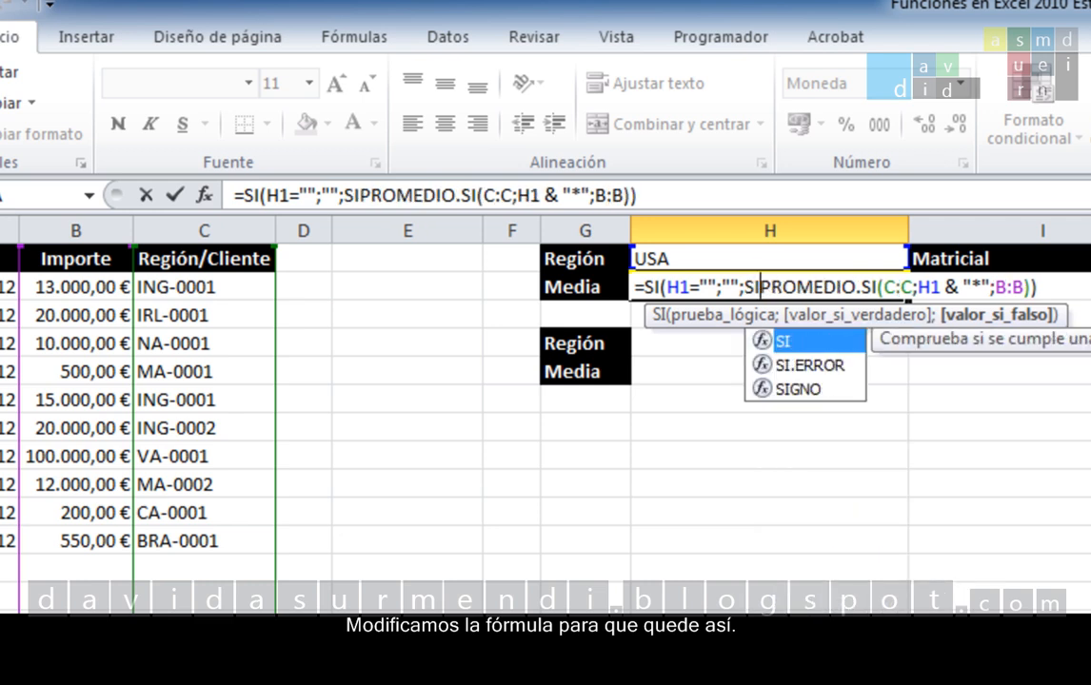
text((CONTAR)
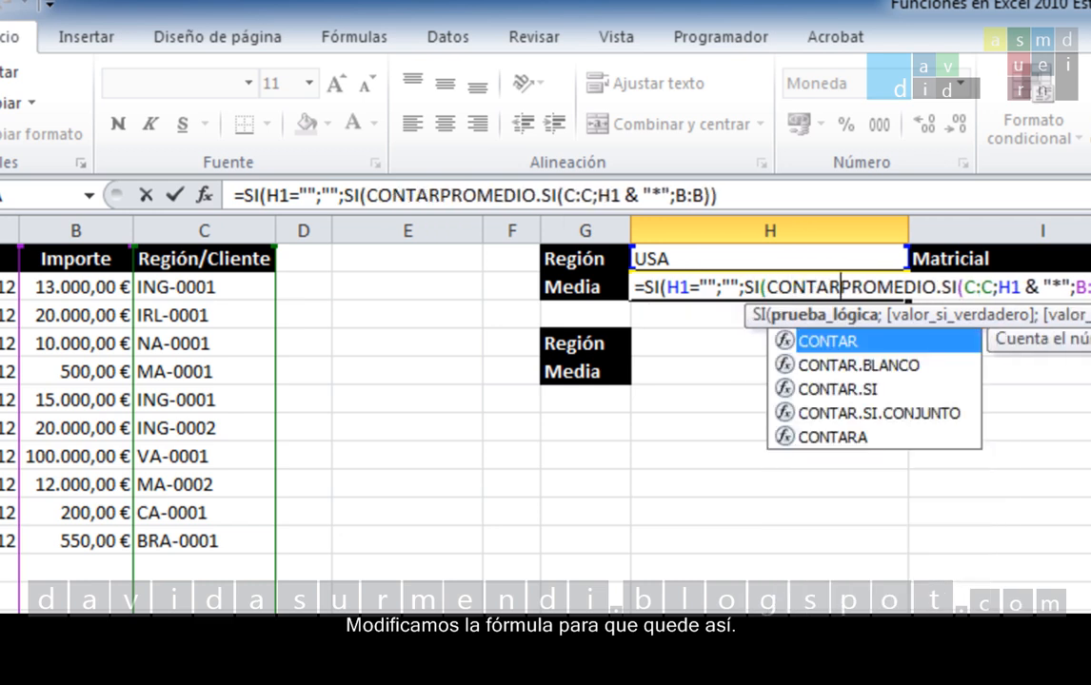
text(.SI()
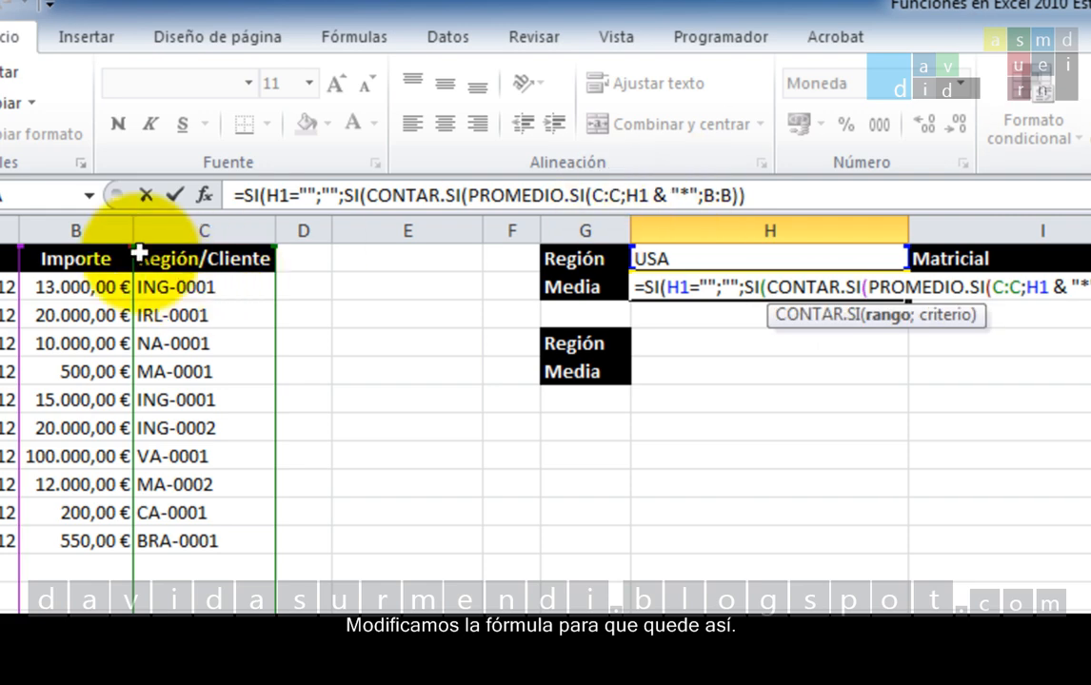
click(165, 229)
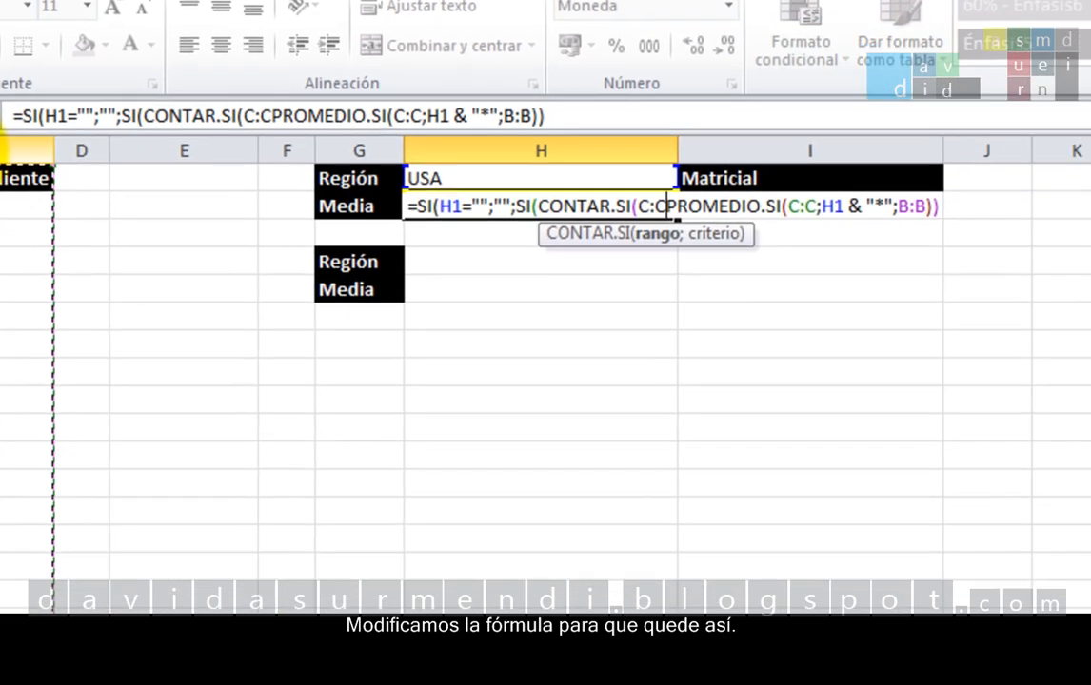
Step: Set the CONTAR.SI criterion to H1 & "*" and close the function, giving CONTAR.SI(C:C;H1 & "*")
text(;)
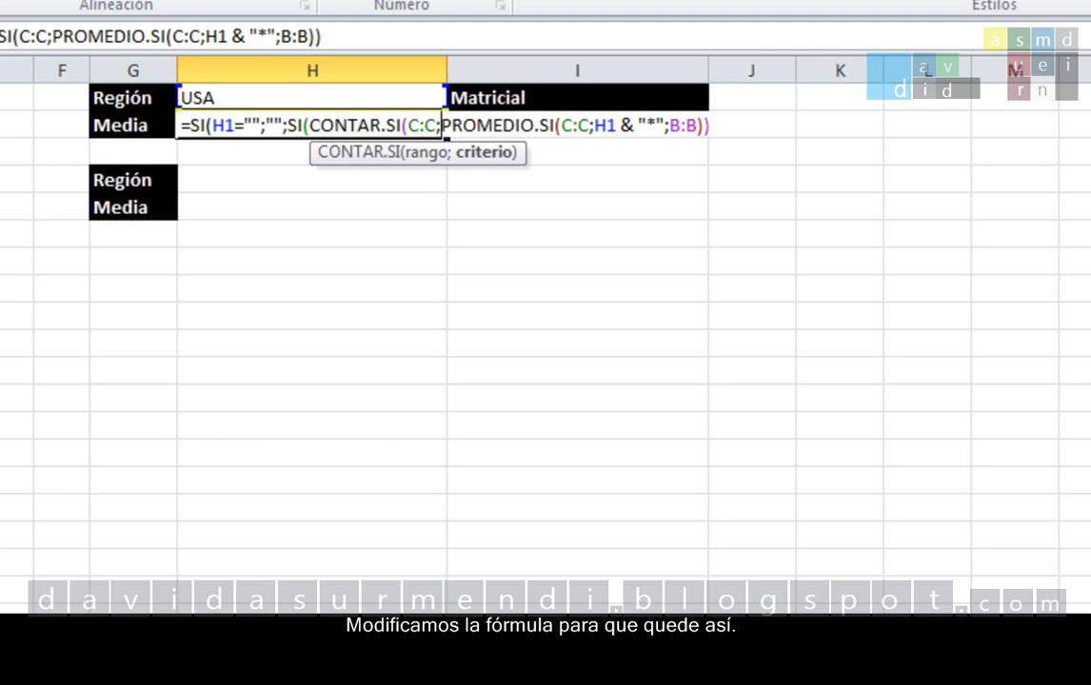
text(H)
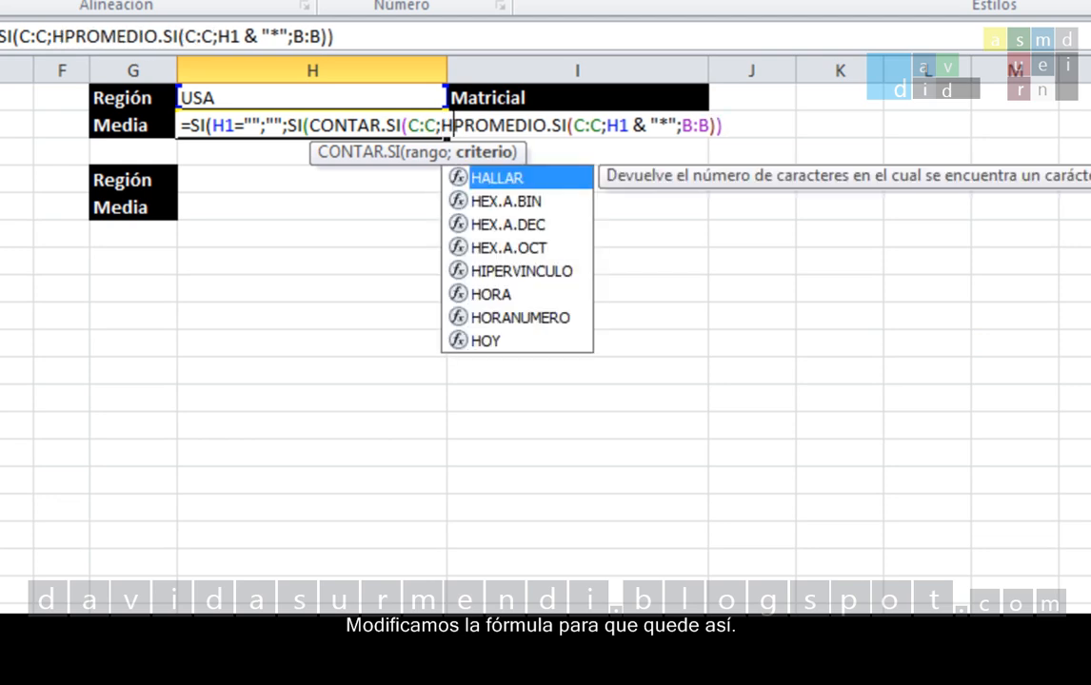
text(1)
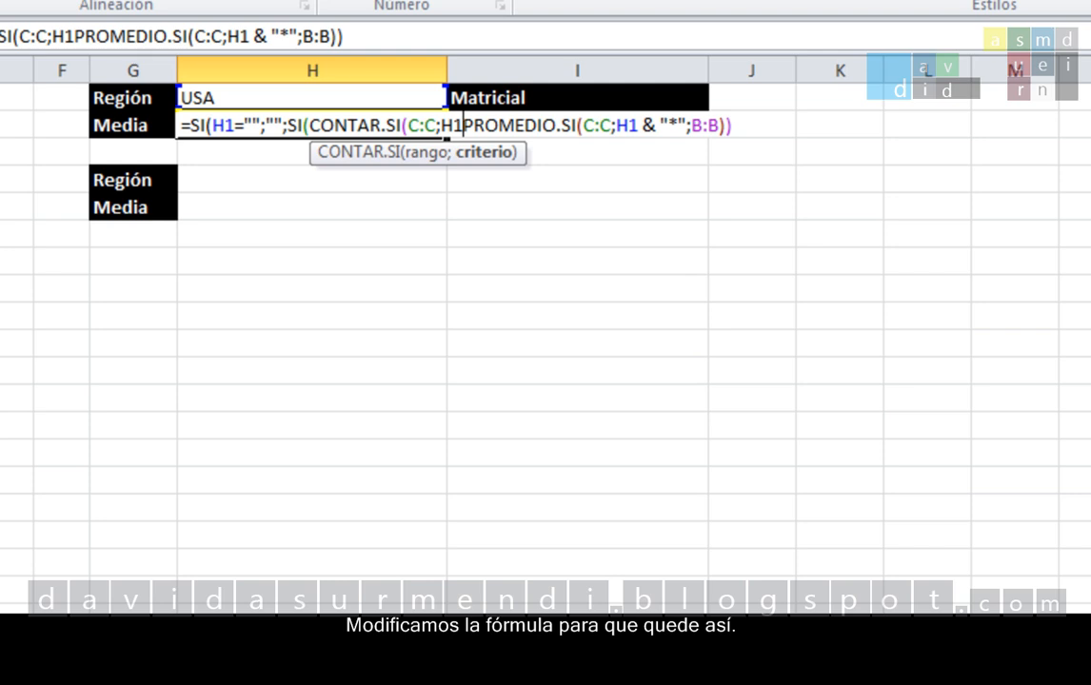
text( 6)
key(BackSpace)
key(BackSpace)
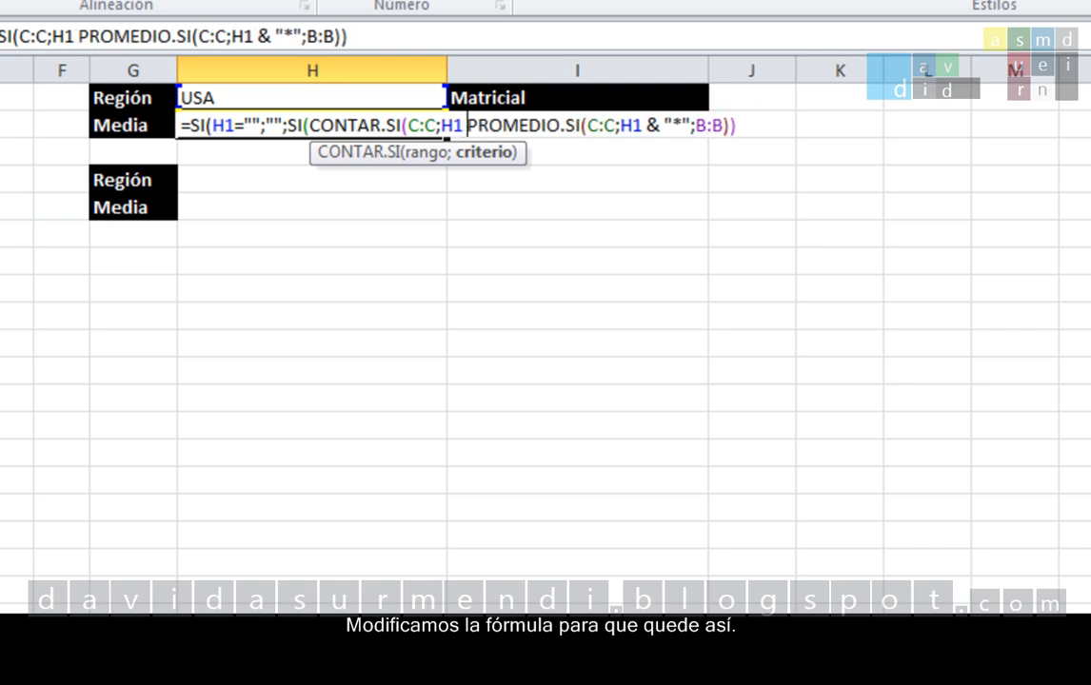
text(& ")
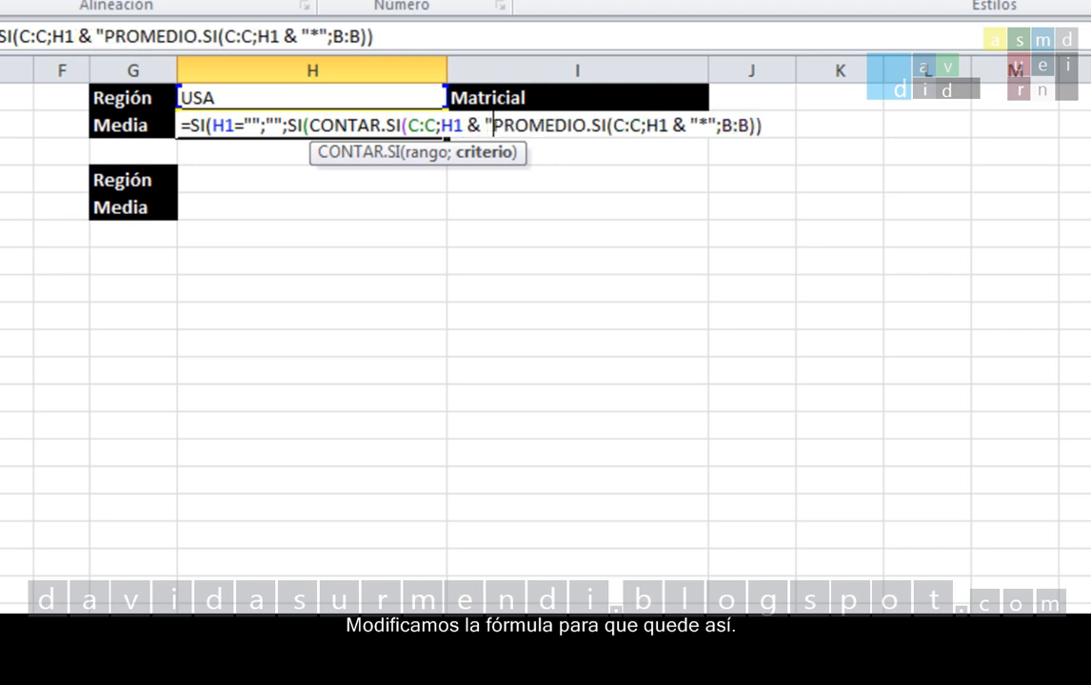
text(*")
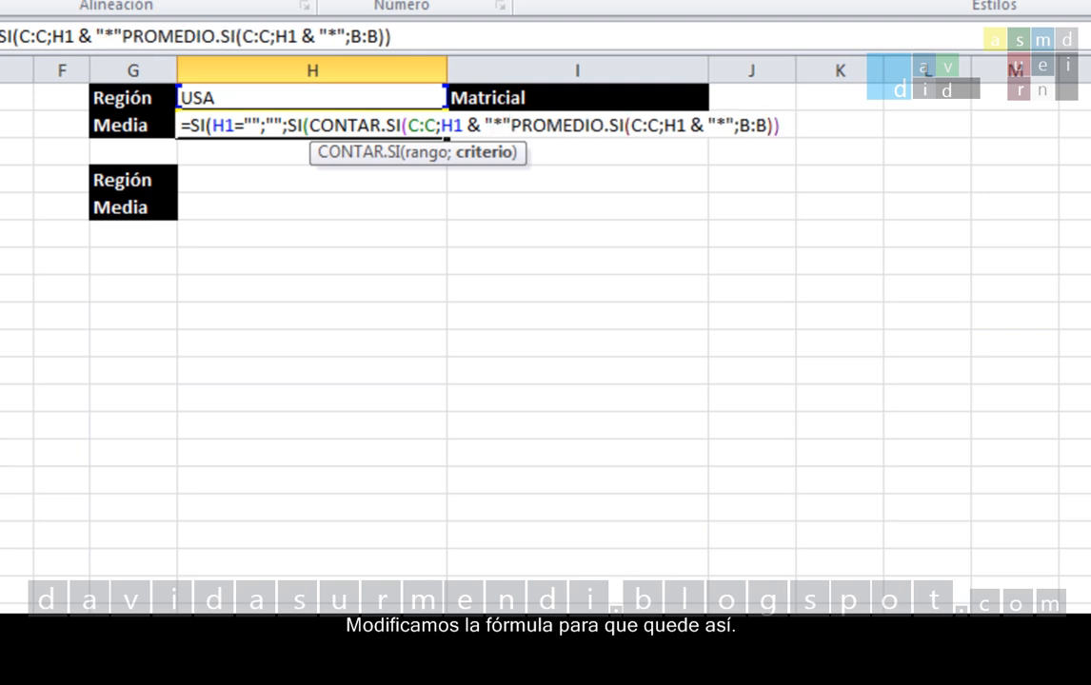
text())
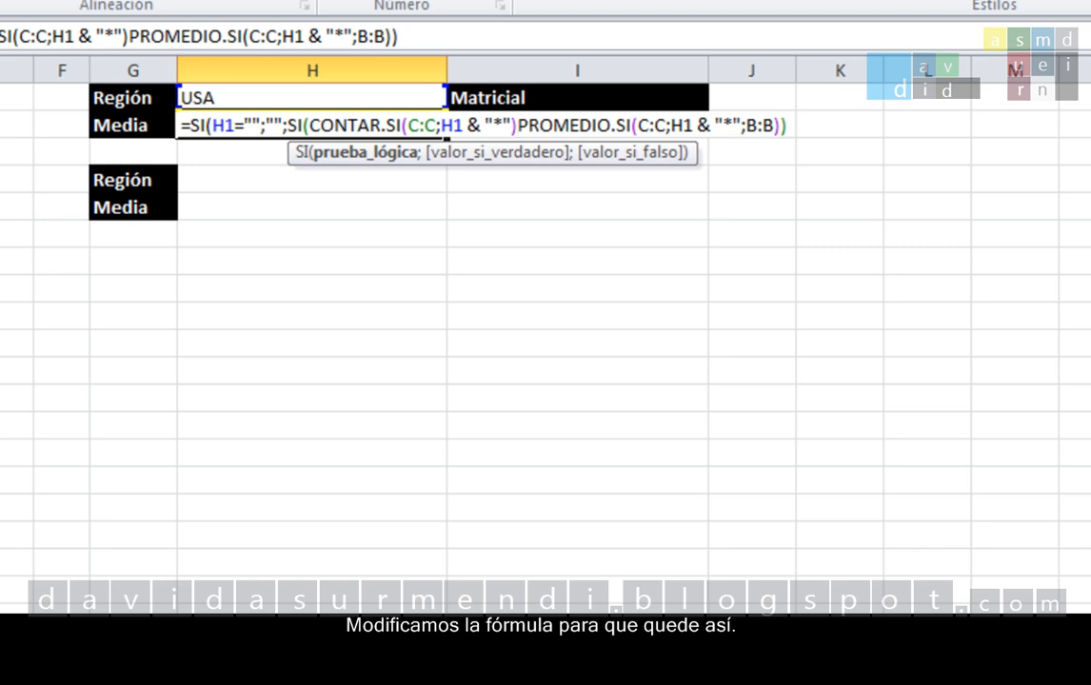
Step: Complete the nested SI's test in the H2 formula with >=1, making the PROMEDIO.SI expression its value if true
text(>=)
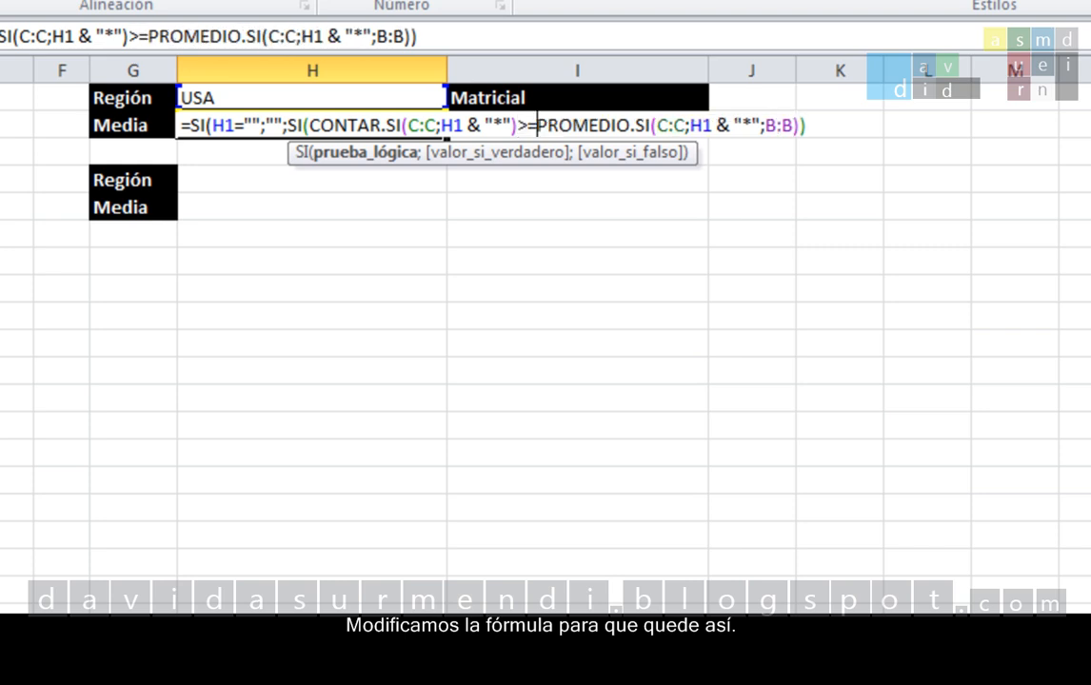
text(1)
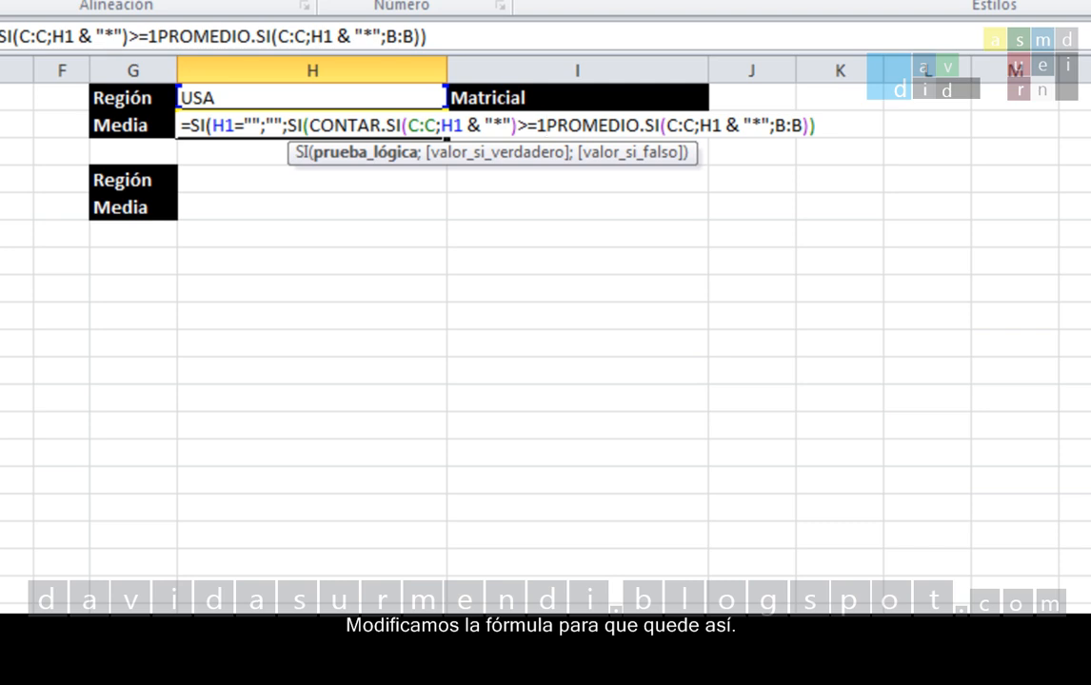
text(;)
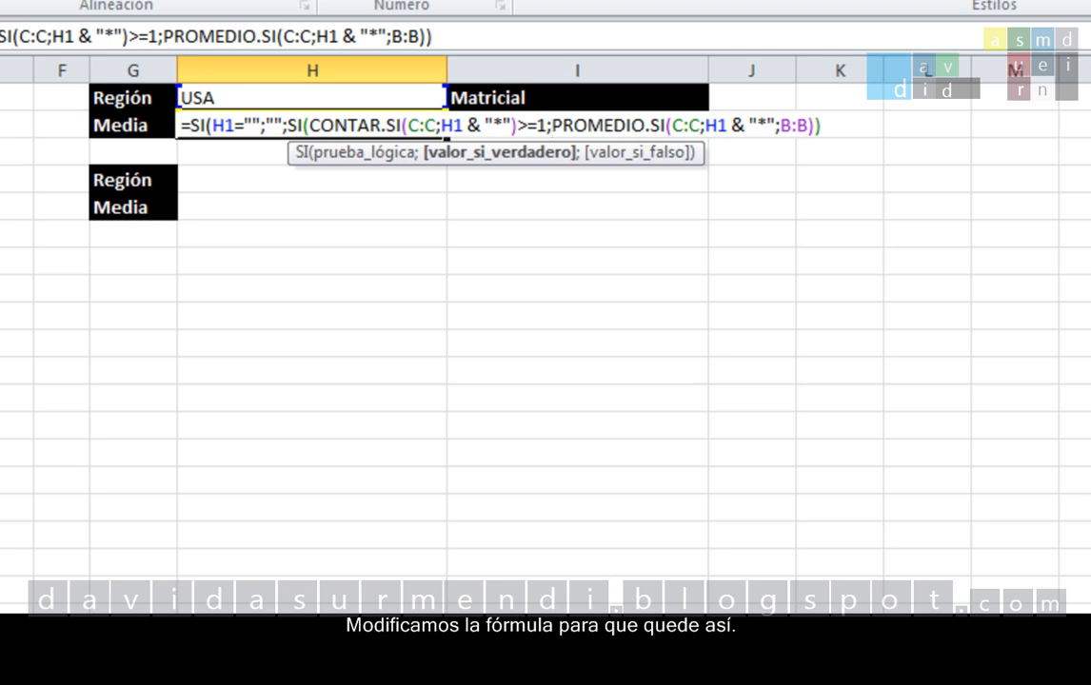
Step: Add "No hay datos para esa región." as the nested SI's value if false, close both SI functions and enter the formula
click(816, 126)
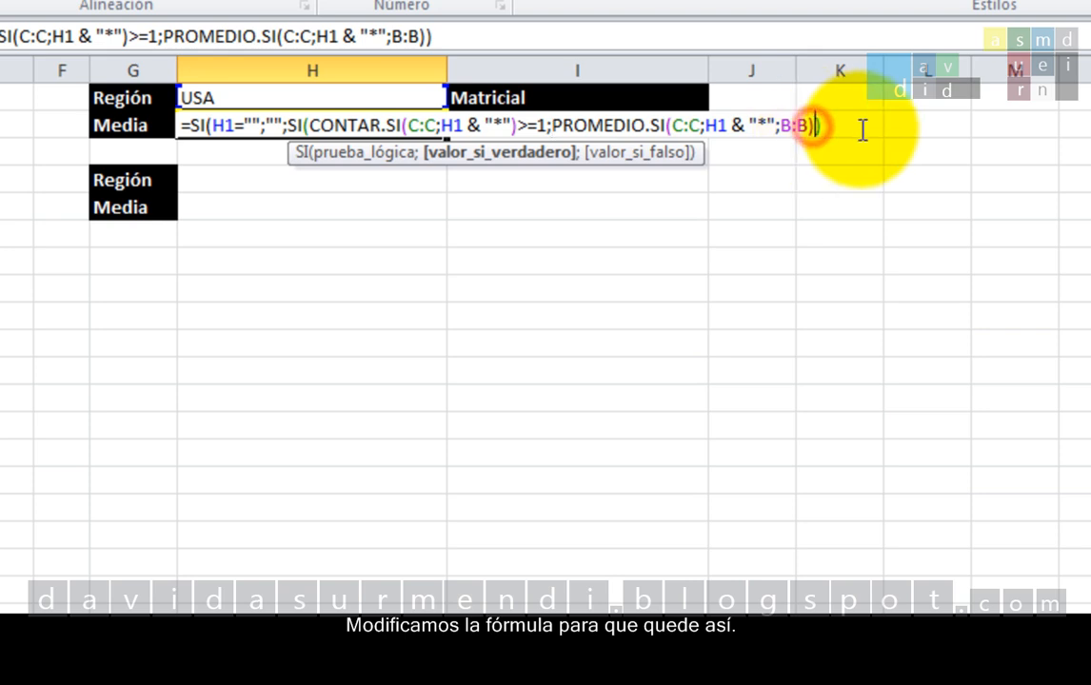
text(;)
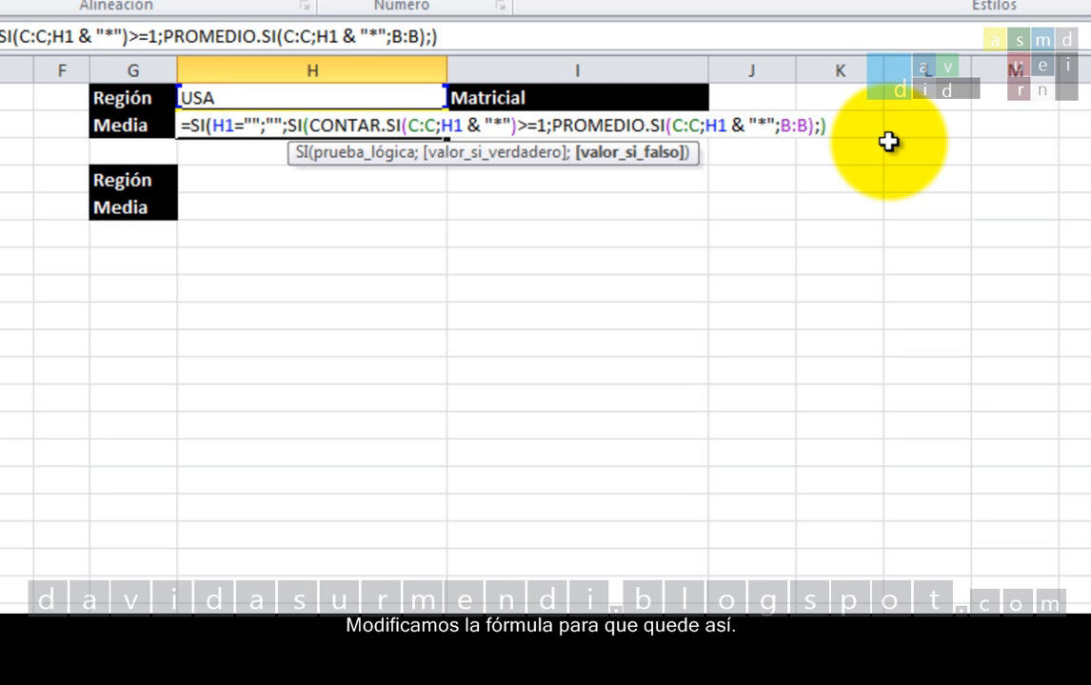
text(")
text(No hay da)
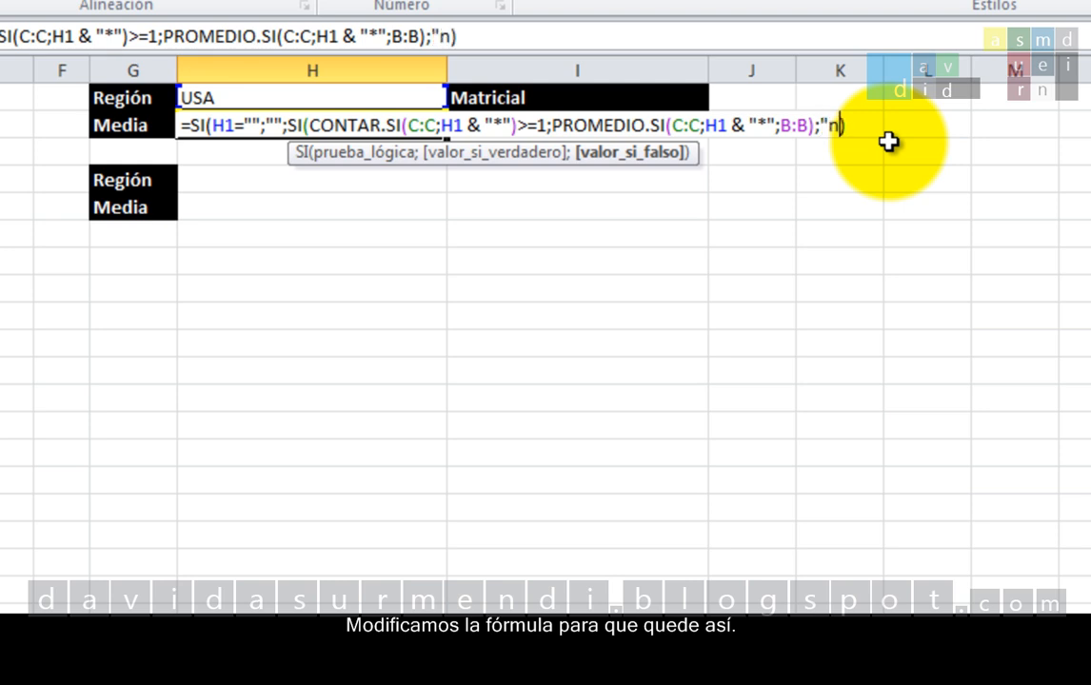
text(tos para es)
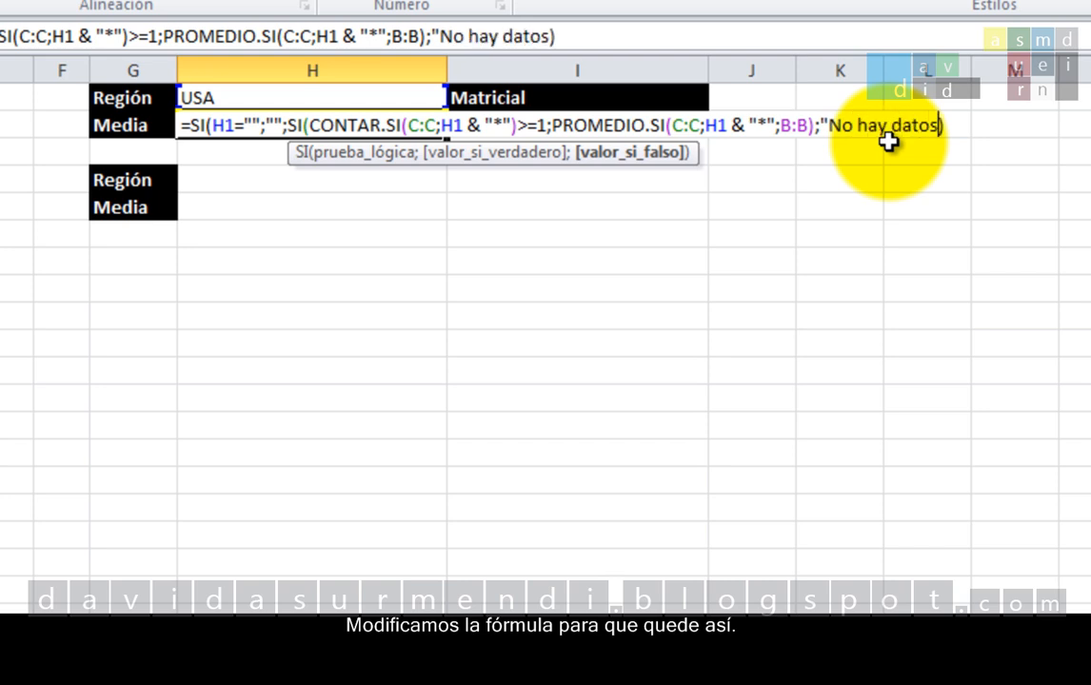
text(a región)
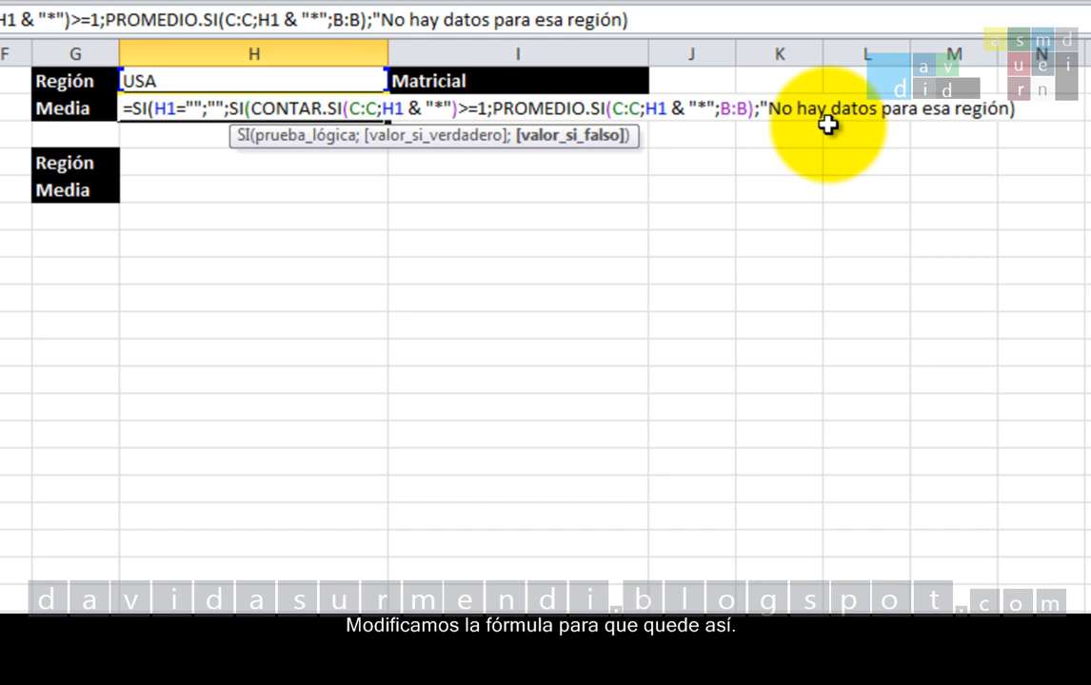
text(")
key(BackSpace)
text(.")
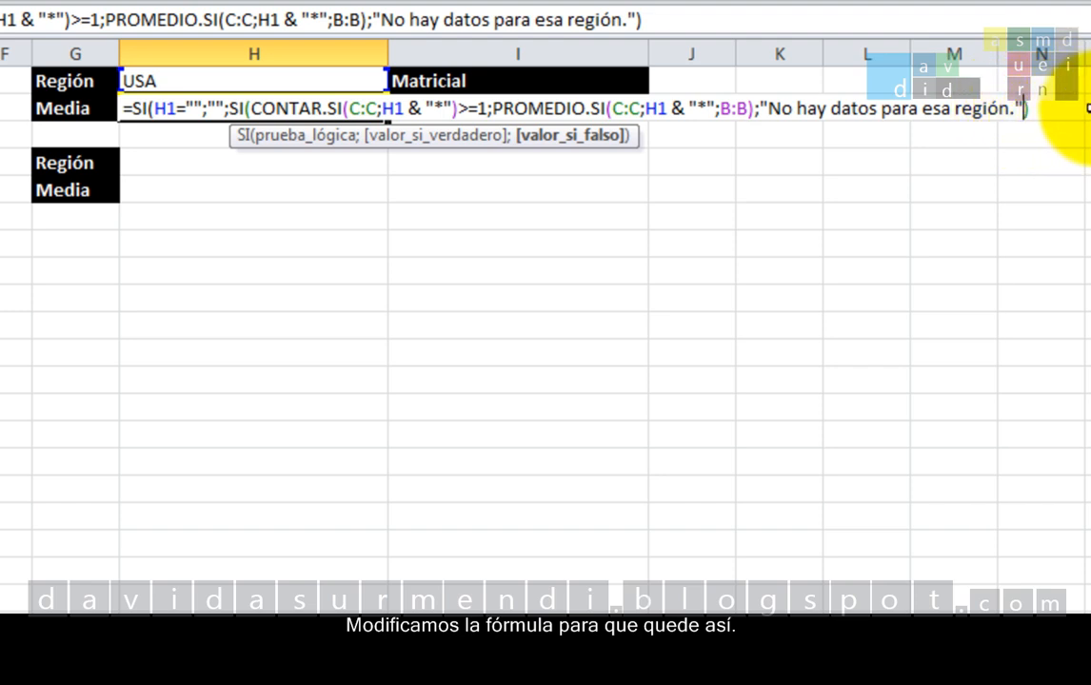
click(1051, 109)
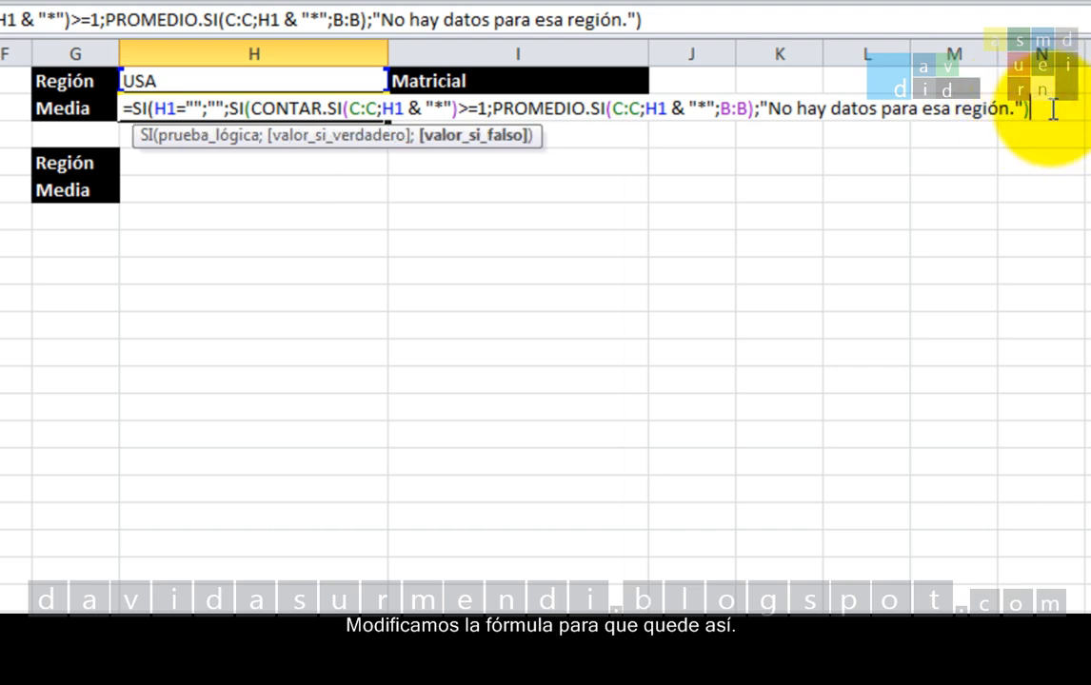
text())
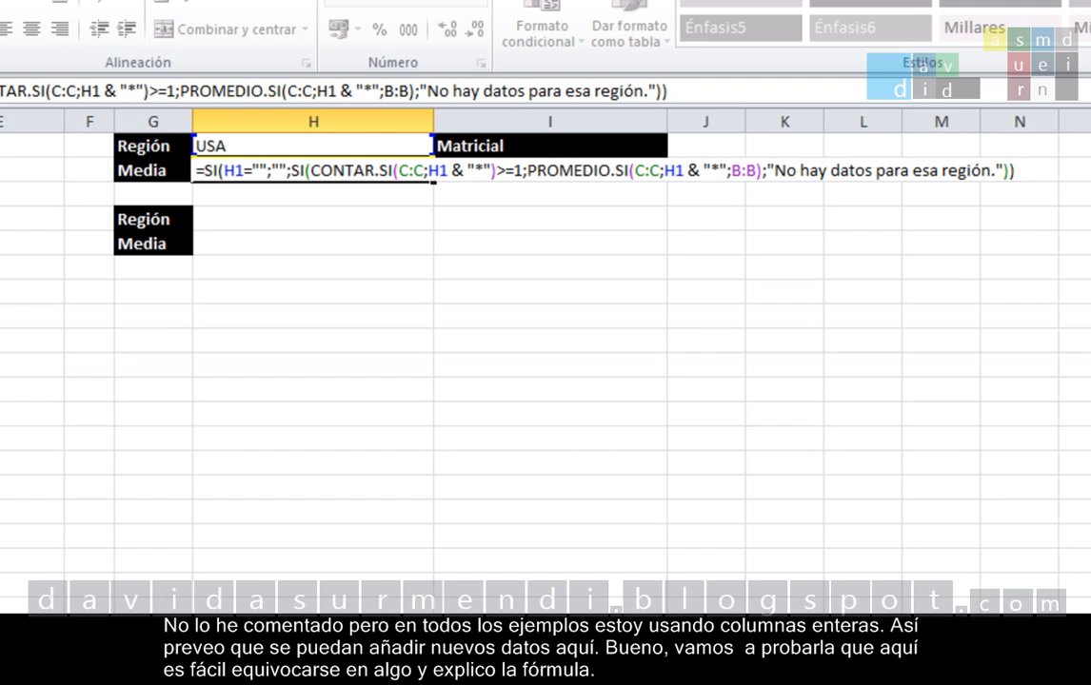
key(Return)
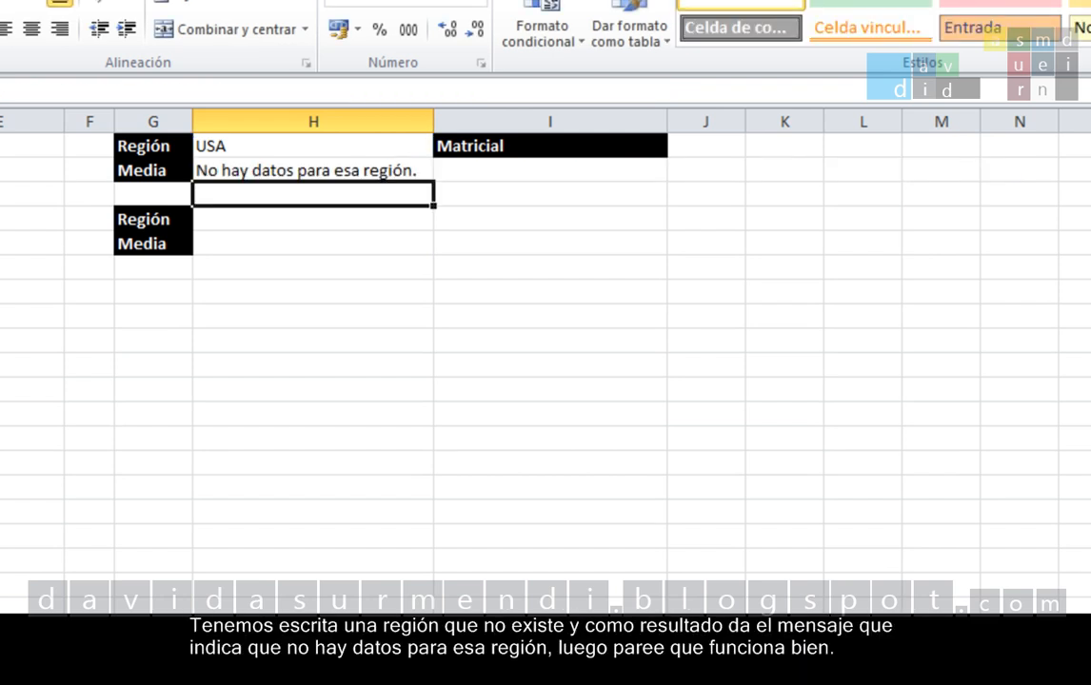
Step: Clear H1 to test the empty case, and enter the existing region MA there
key(Up)
key(Up)
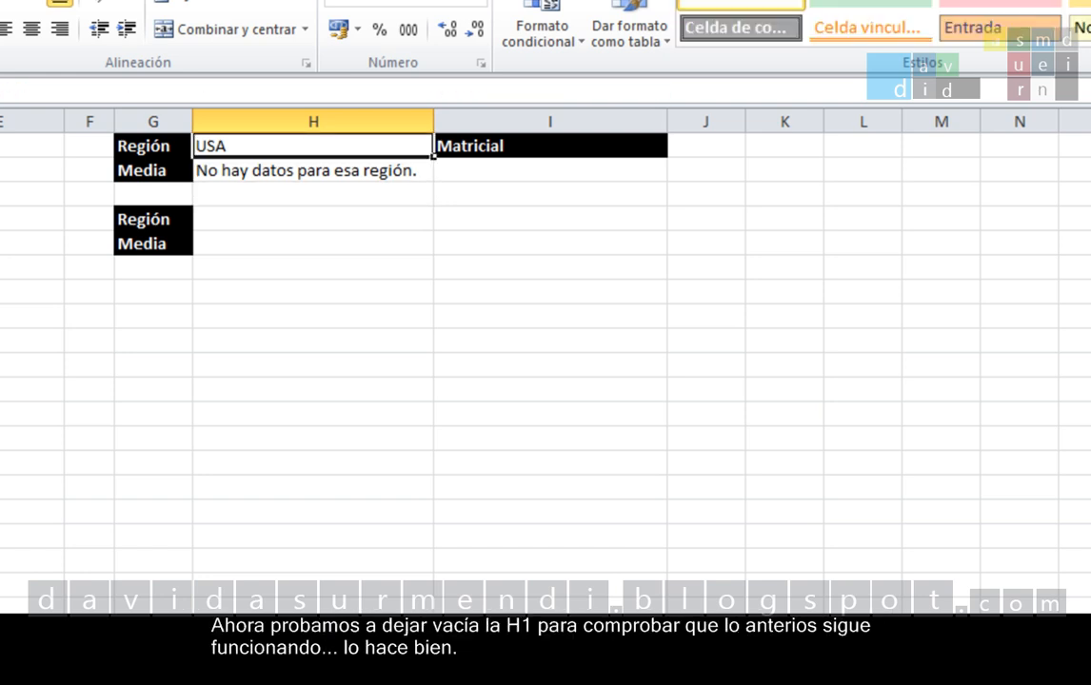
key(Delete)
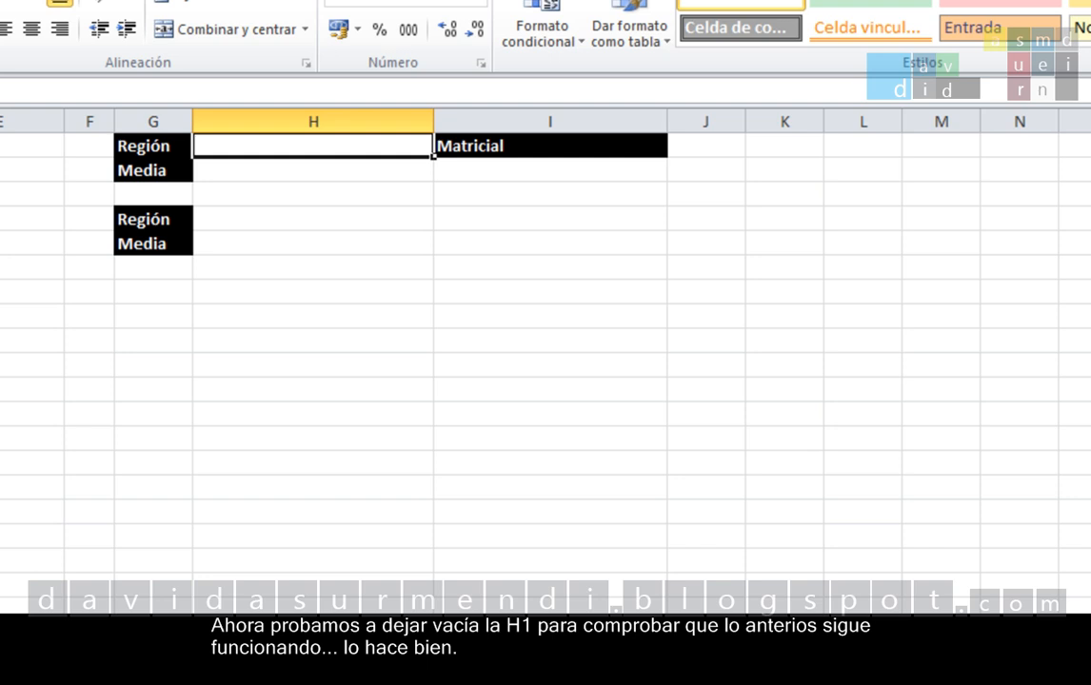
text(MA)
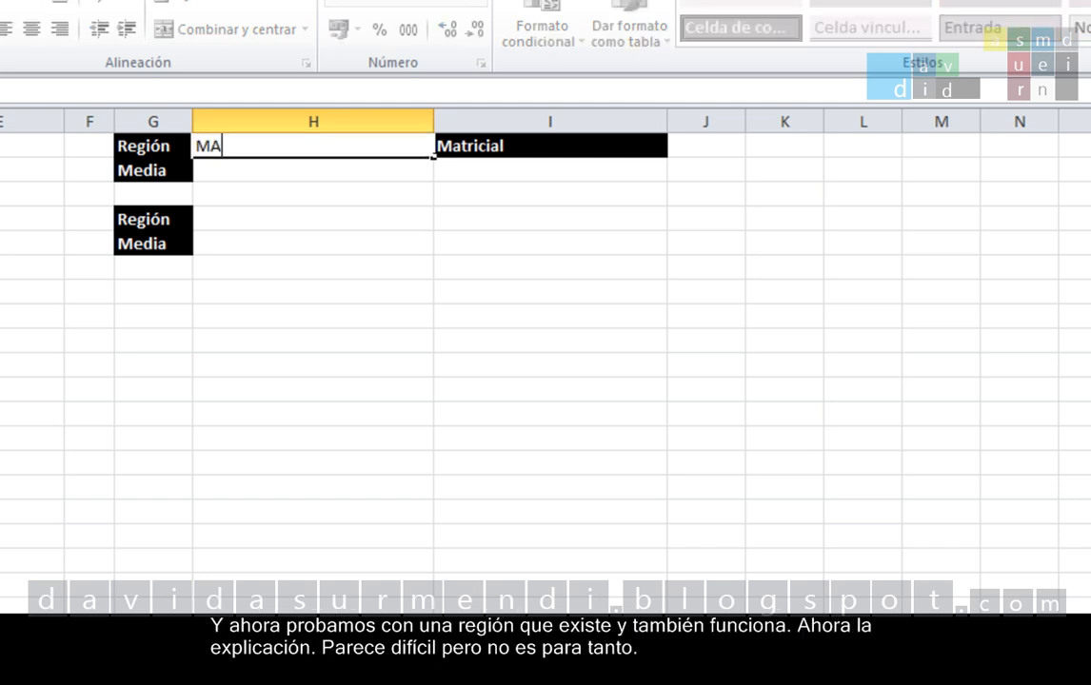
key(Return)
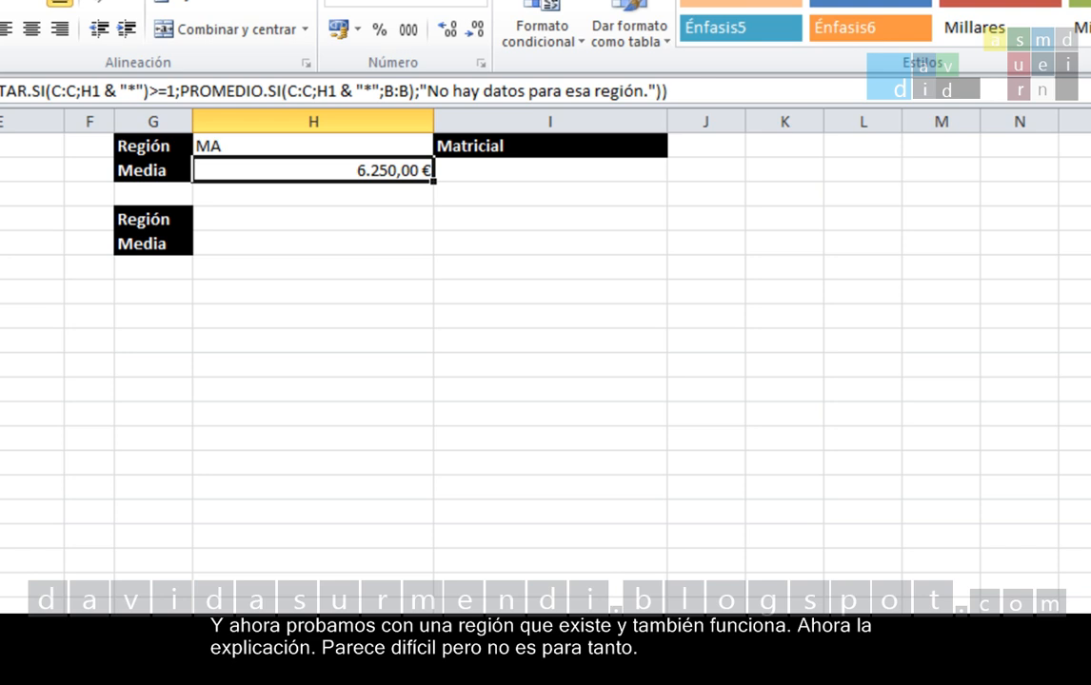
Step: Replace the PROMEDIO.SI function in the H2 formula with PROMEDIO.SI.CONJUNTO
key(F2)
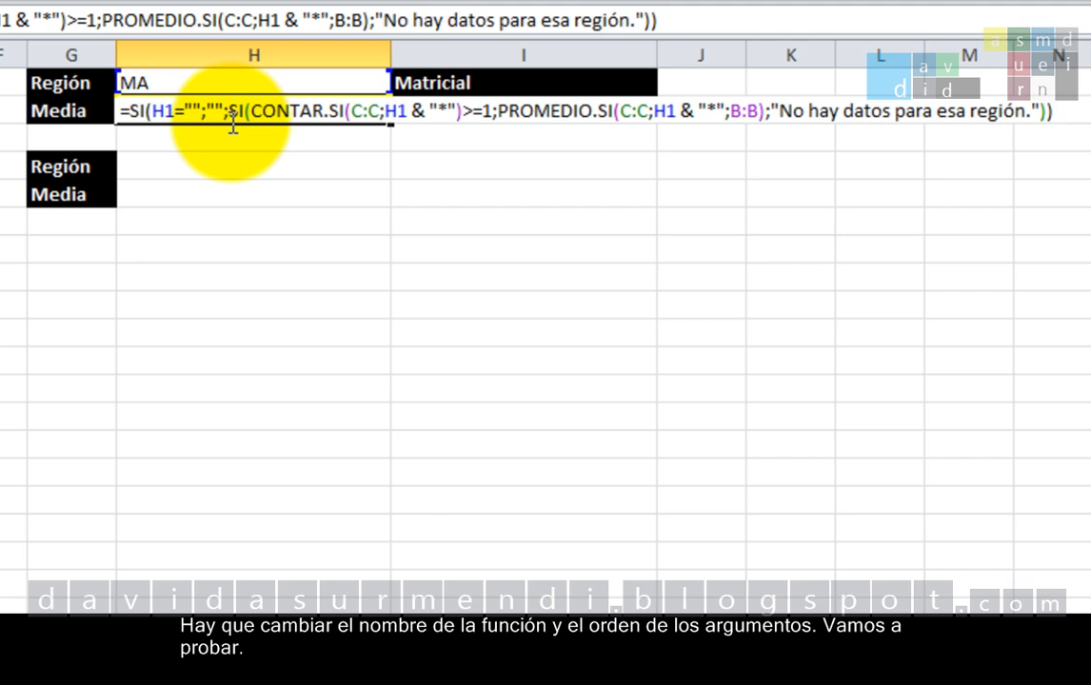
click(614, 110)
click(617, 110)
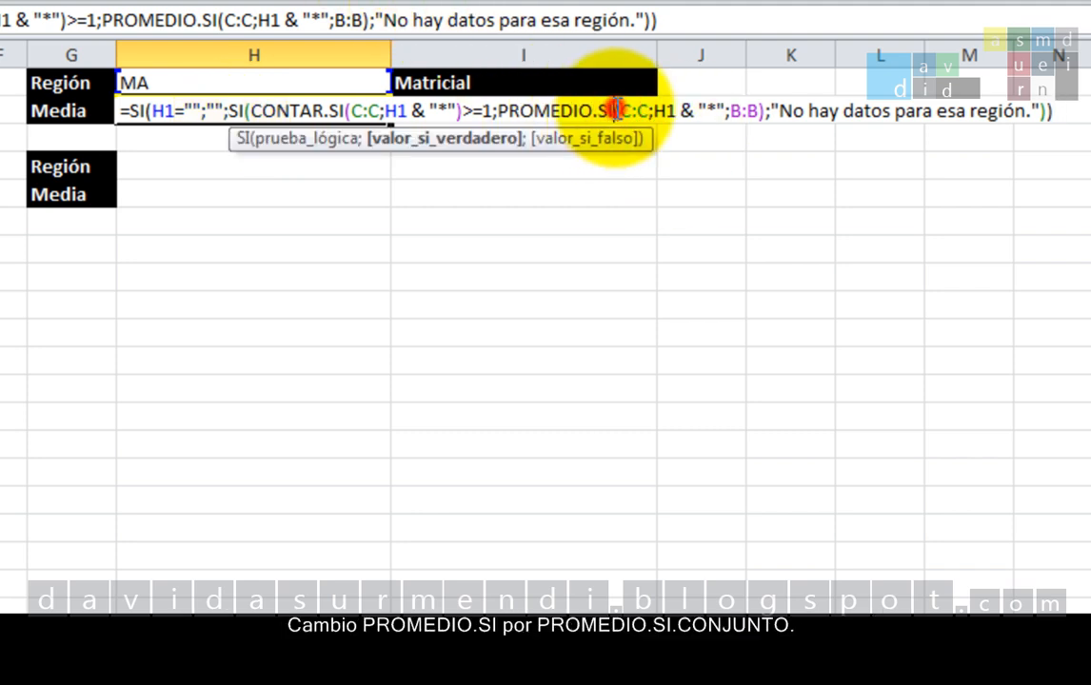
text(.)
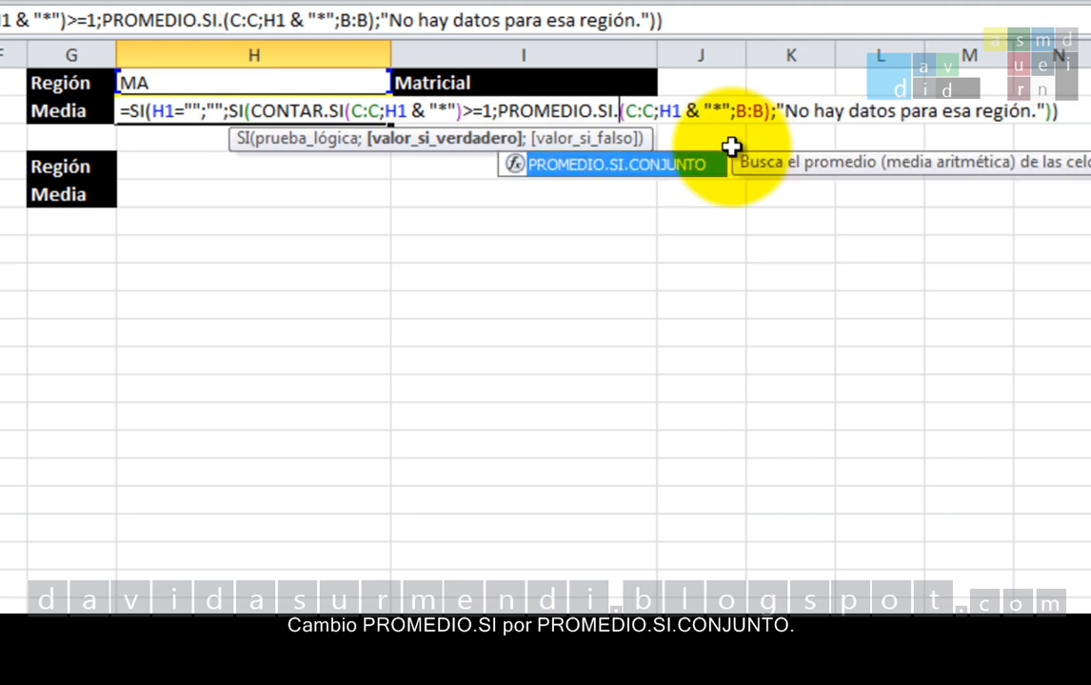
key(Tab)
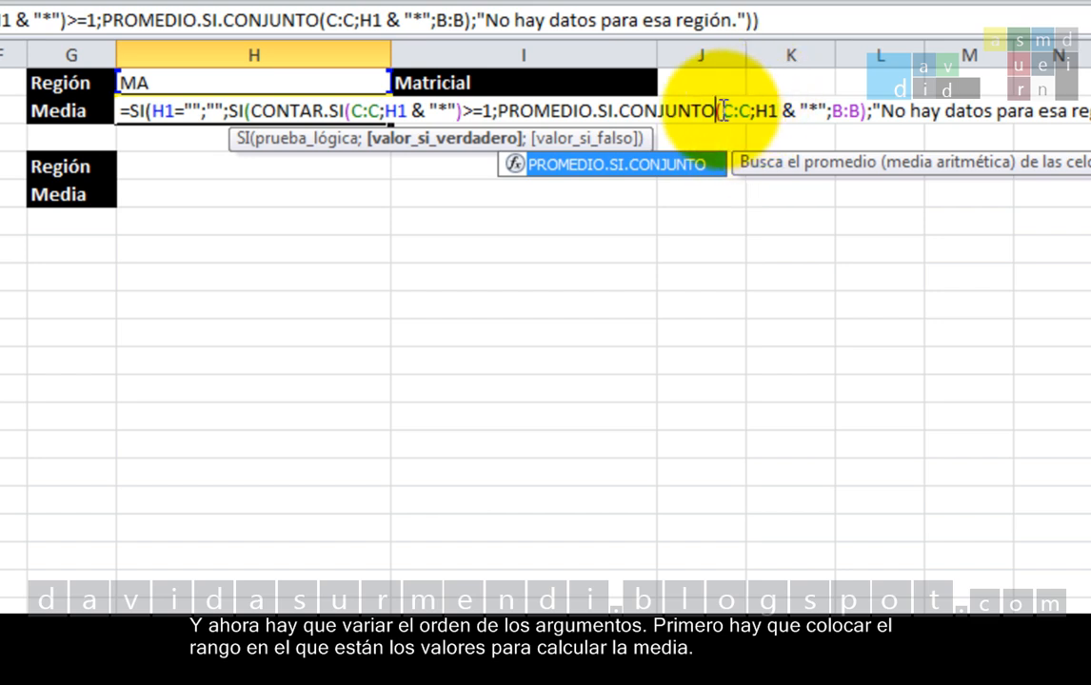
Step: Reorder the PROMEDIO.SI.CONJUNTO arguments to B:B;C:C;H1 & "*", removing the trailing B:B, and enter the formula
click(722, 112)
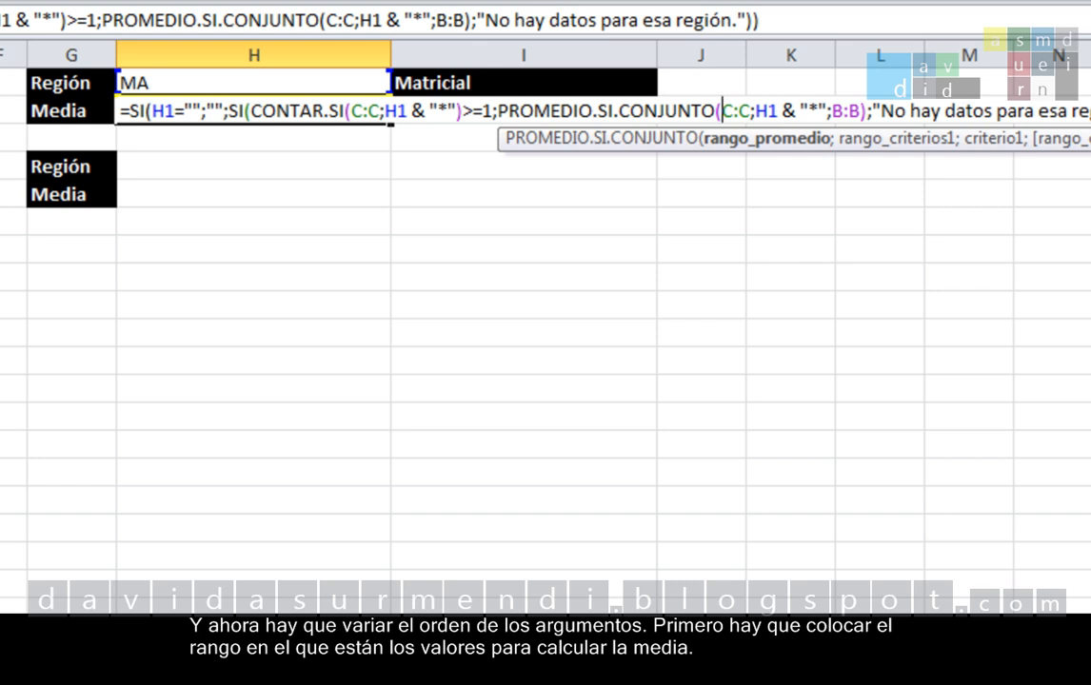
text(B:B)
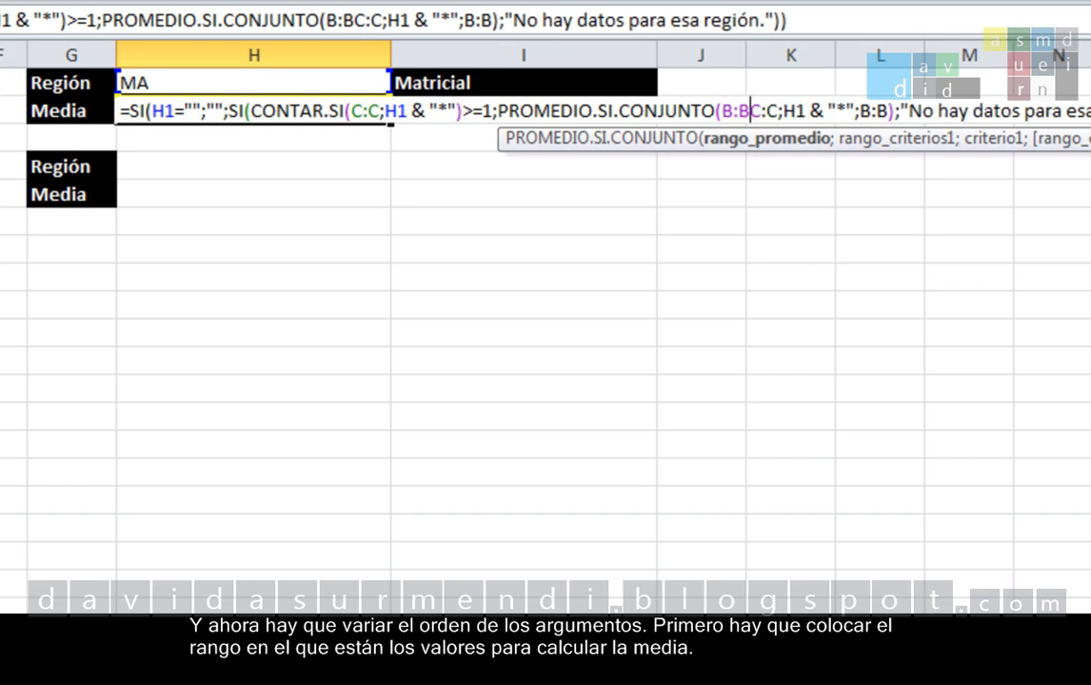
text(;)
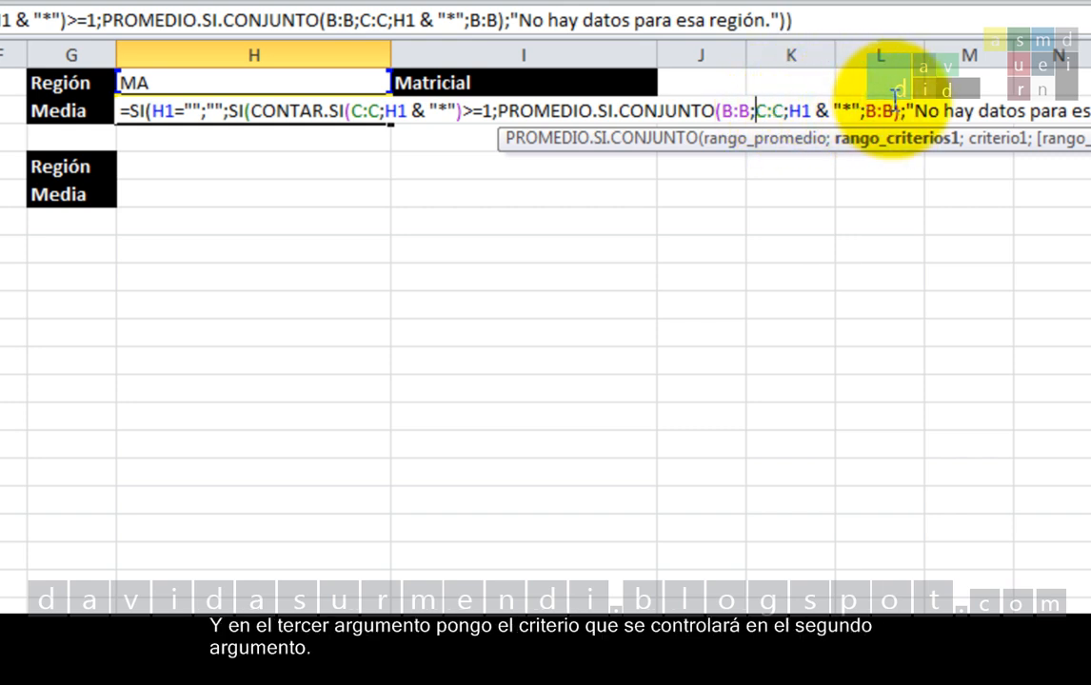
click(861, 111)
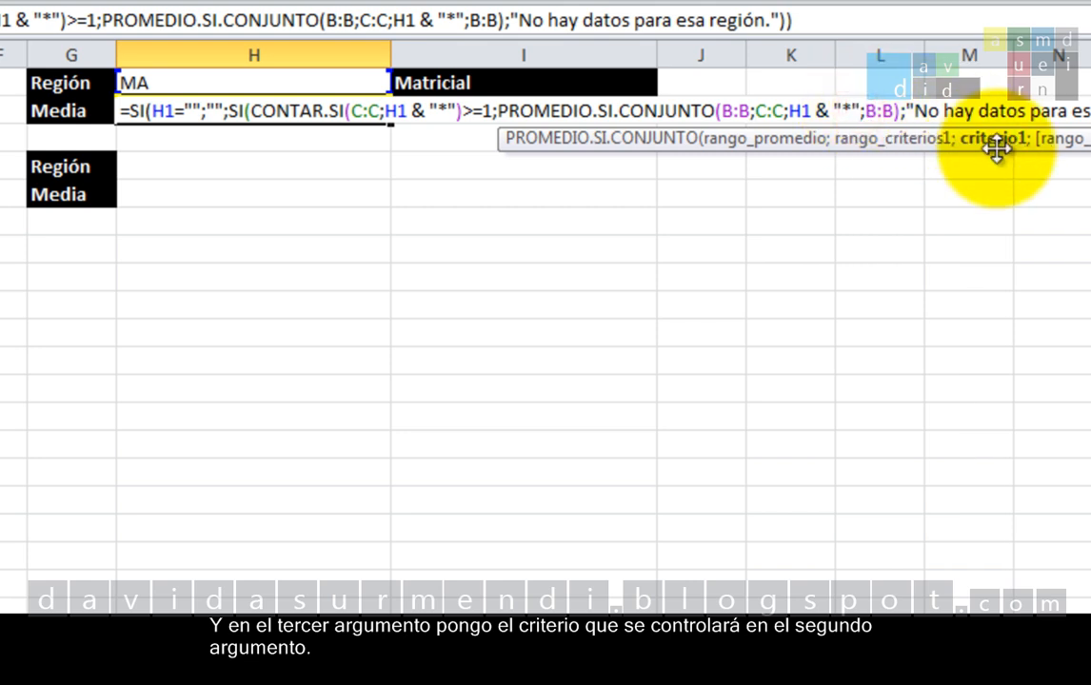
key(Delete)
key(Delete)
key(Delete)
key(Delete)
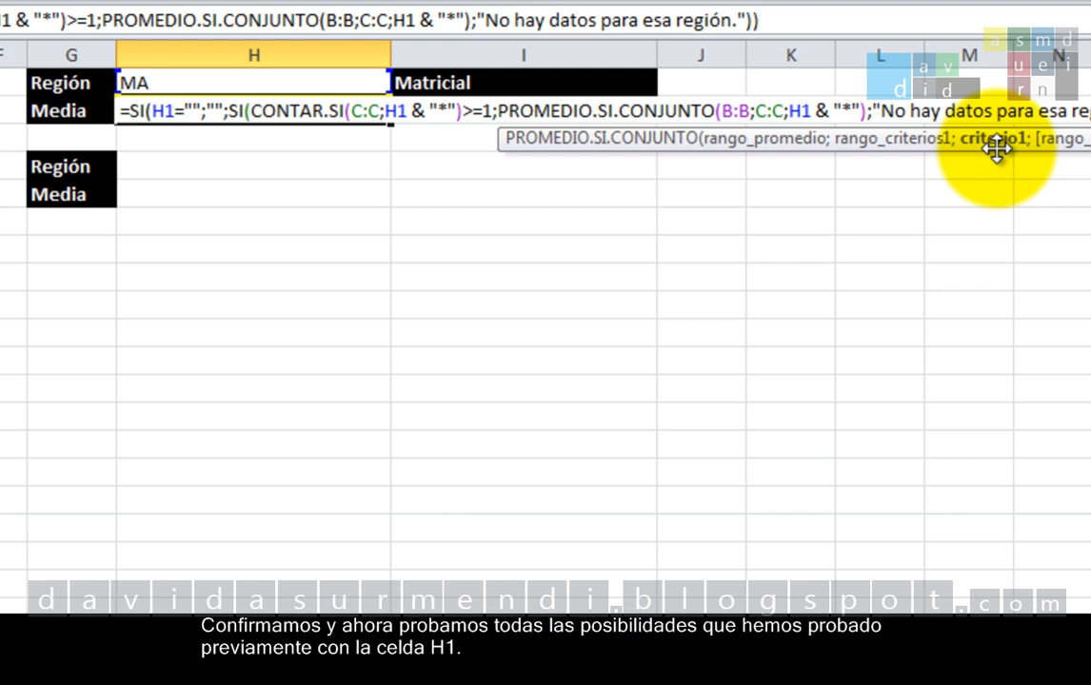
key(Return)
Step: Retest the H2 formula with H1 empty and with the nonexistent region USA in H1
key(Up)
key(Up)
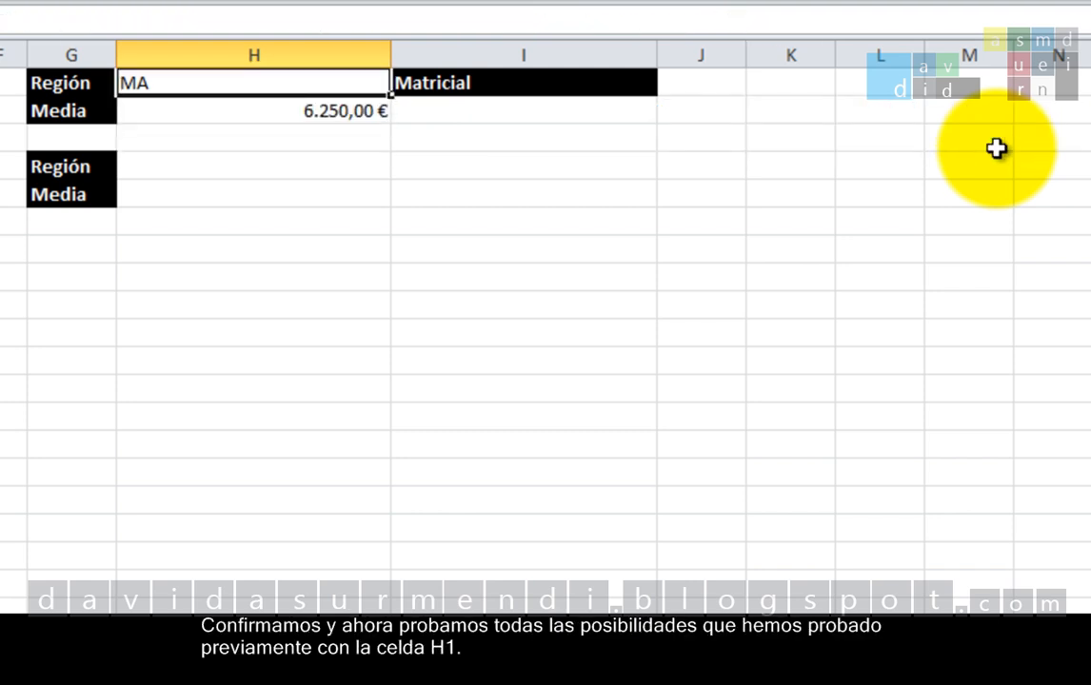
key(Delete)
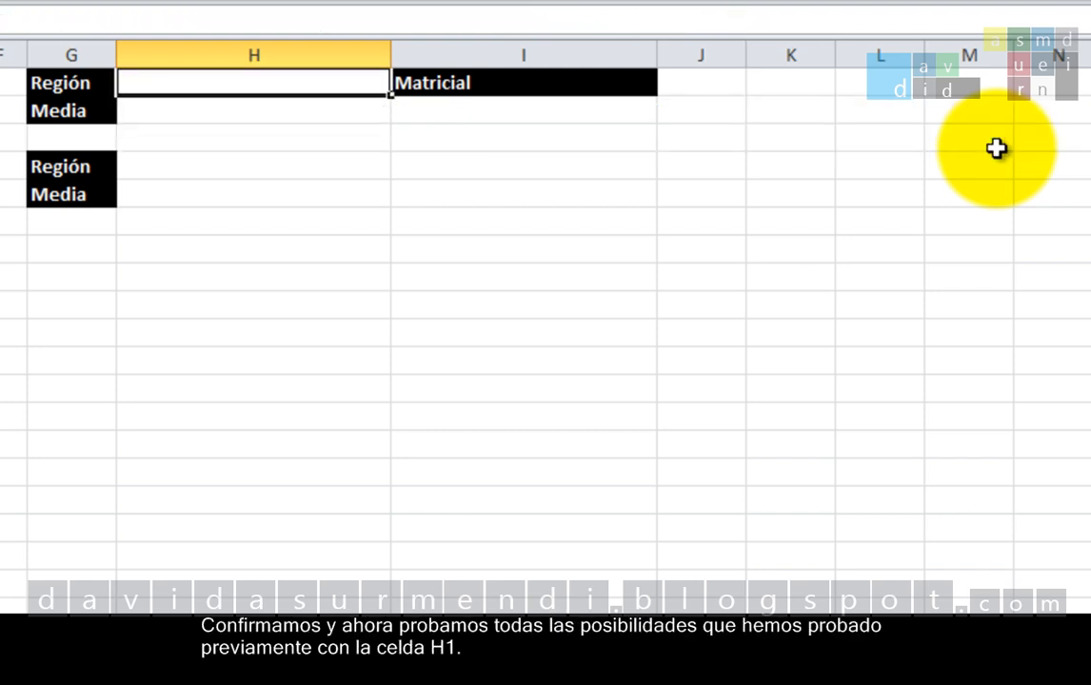
text(USA)
key(Return)
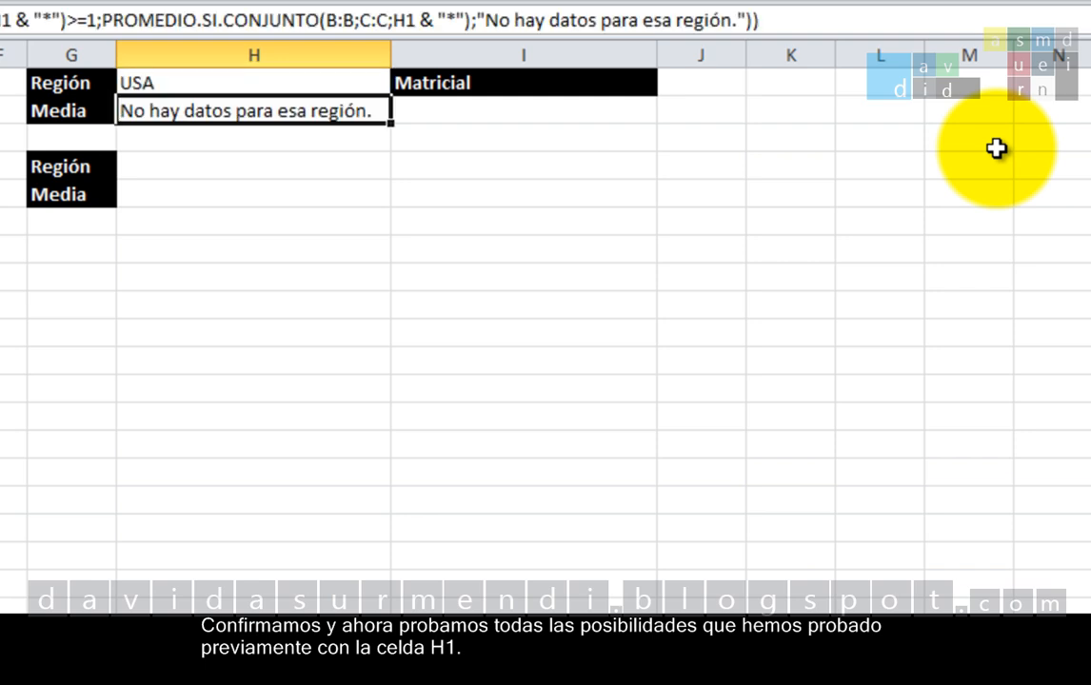
Step: Enter the region MA in H1 again and review the H2 formula without changing it
key(Up)
text(MA)
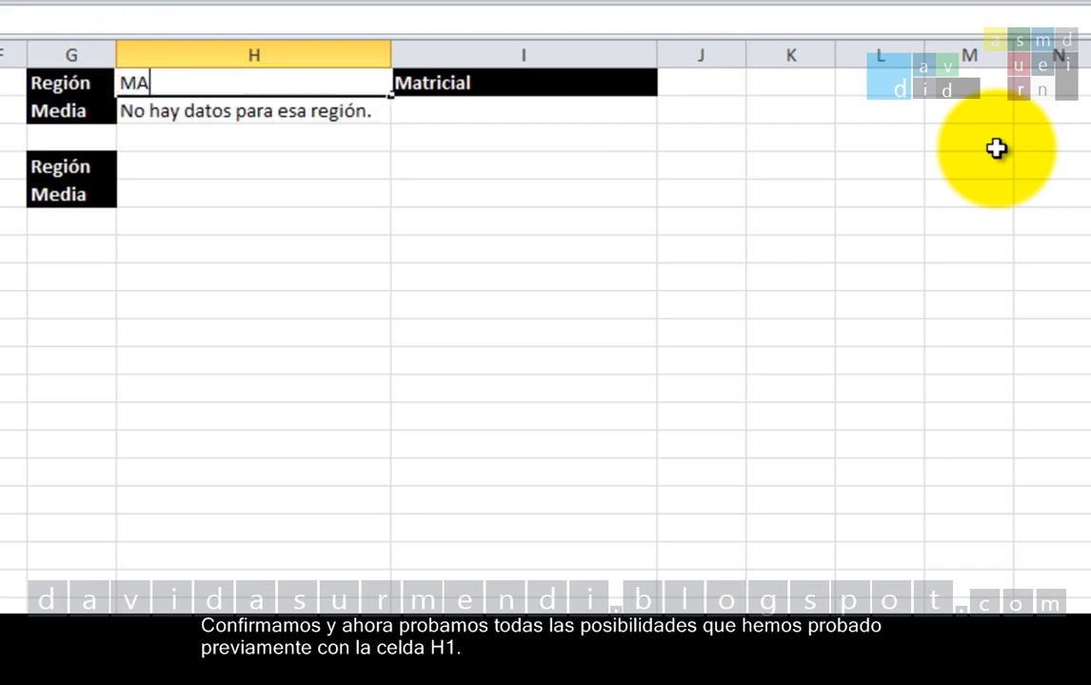
key(Return)
key(F2)
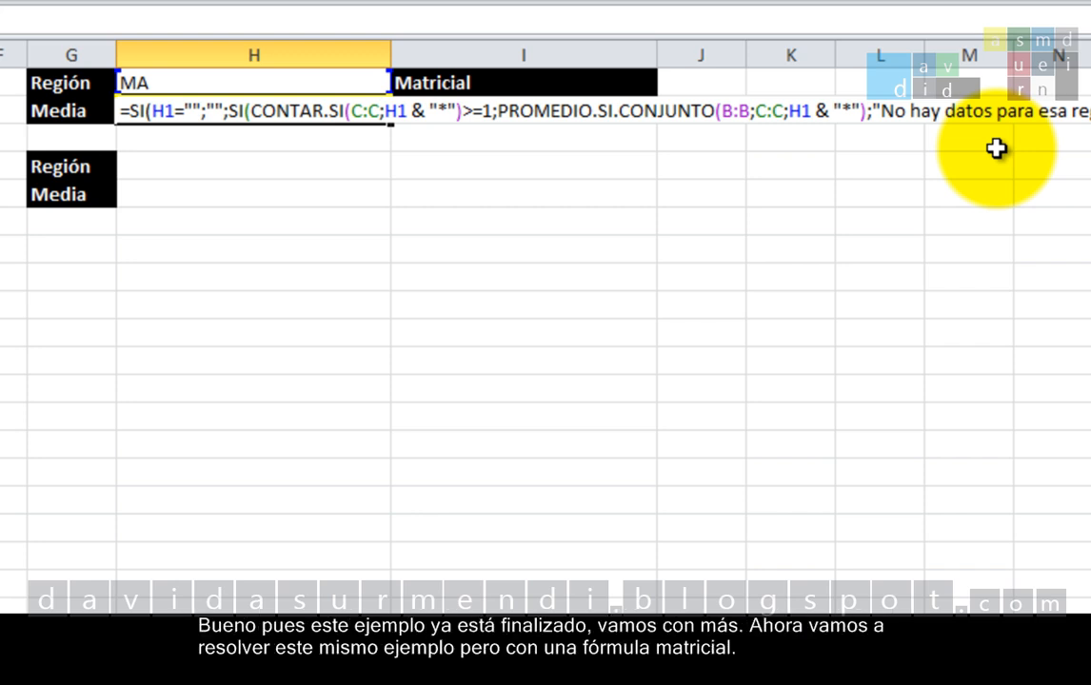
key(Return)
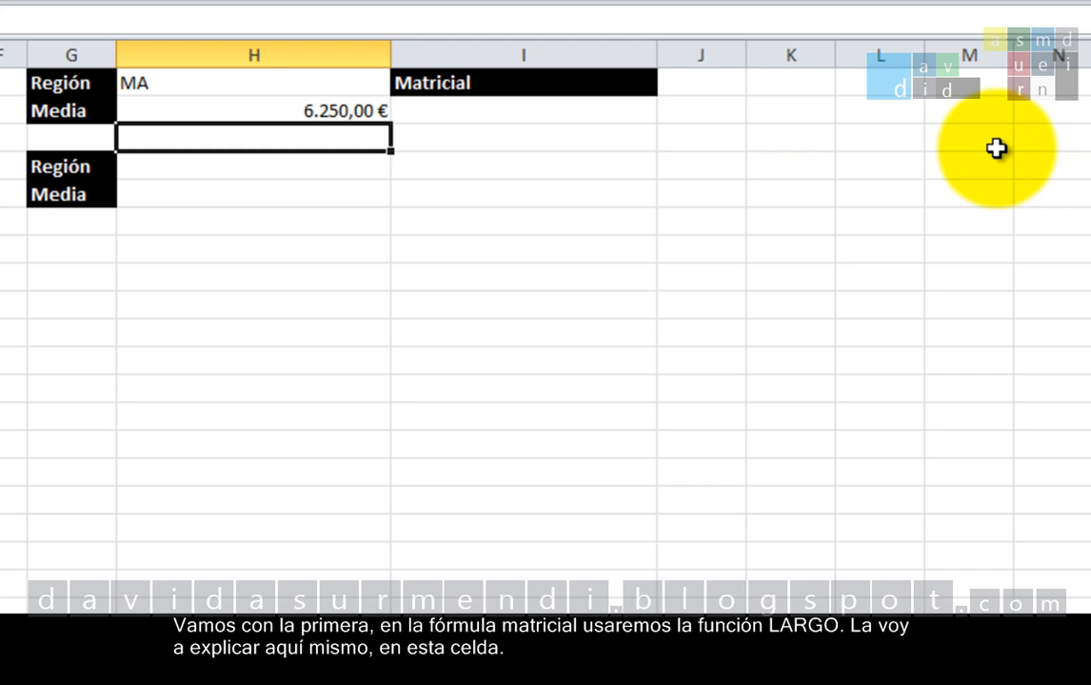
Step: Enter the test formula =LARGO(H1) in cell J2 to get the length of the region code
click(693, 121)
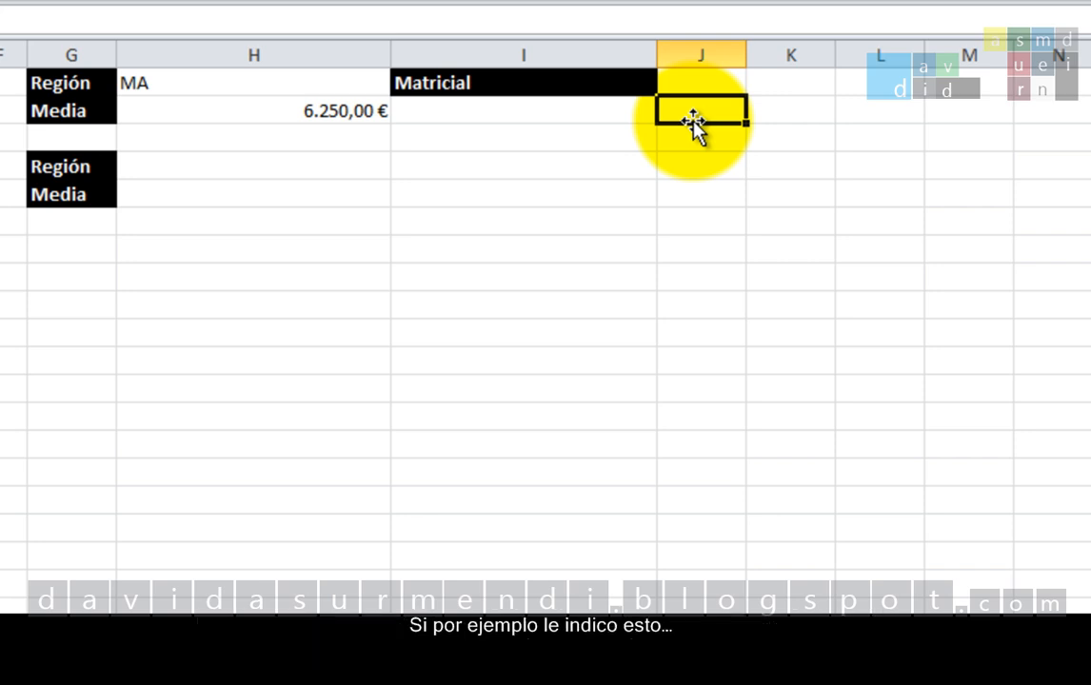
text(=lar)
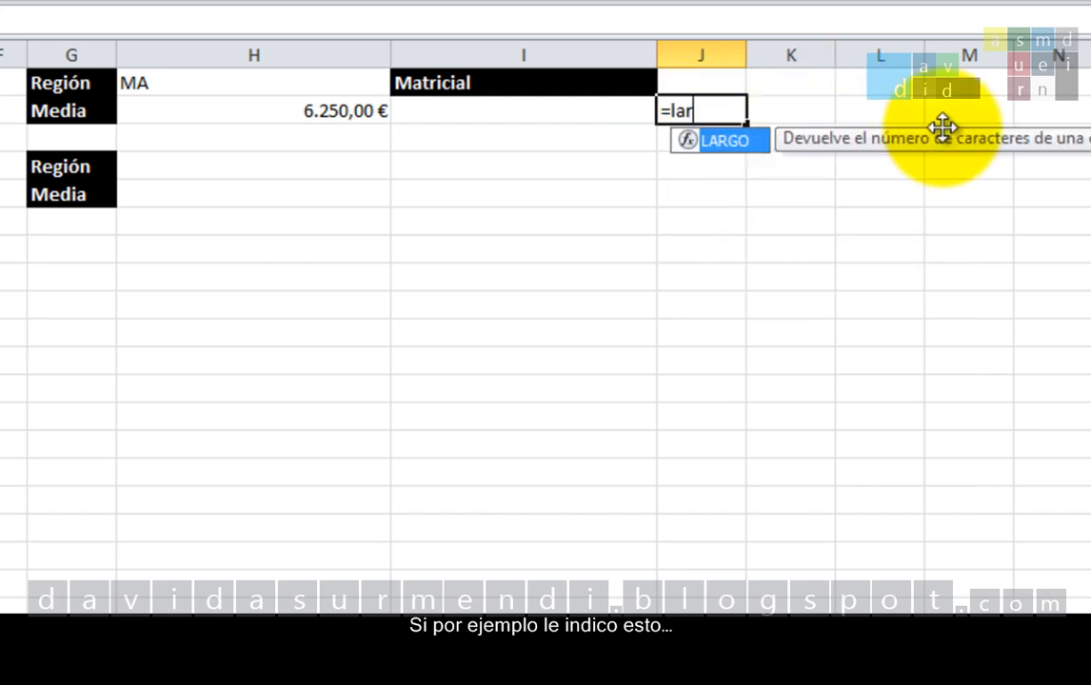
key(Tab)
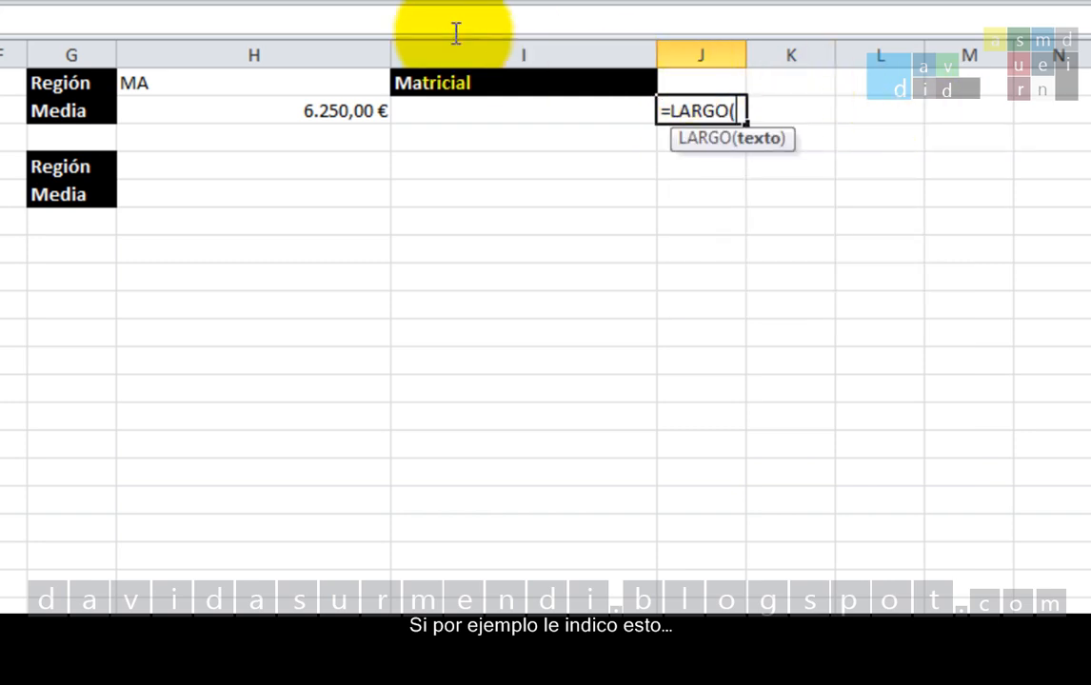
click(311, 87)
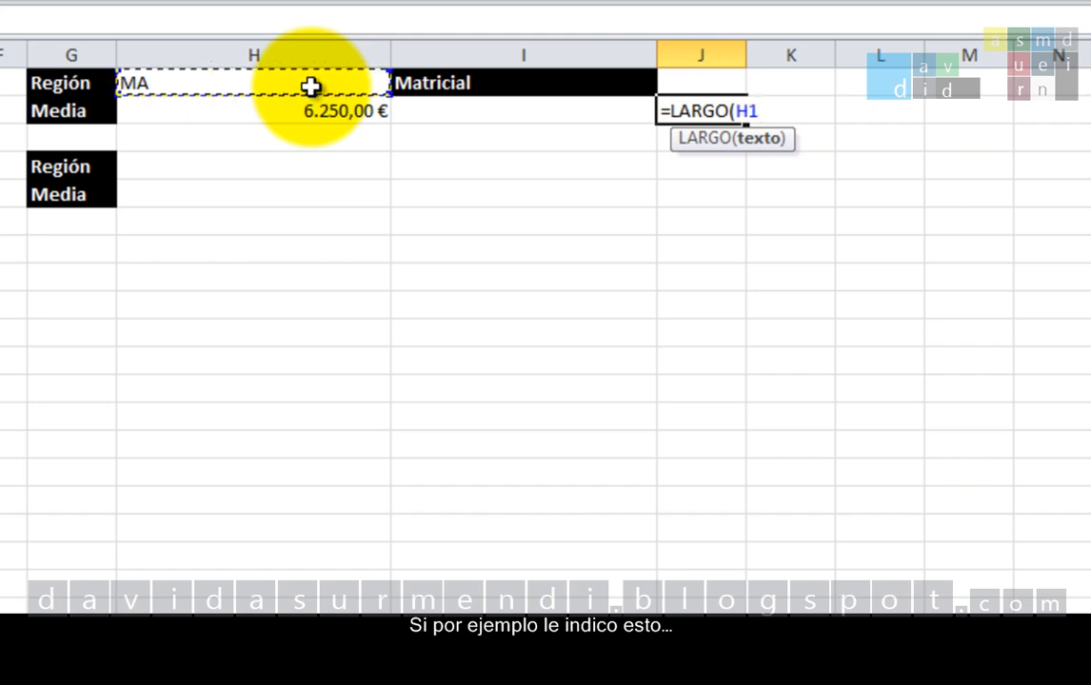
text())
key(Return)
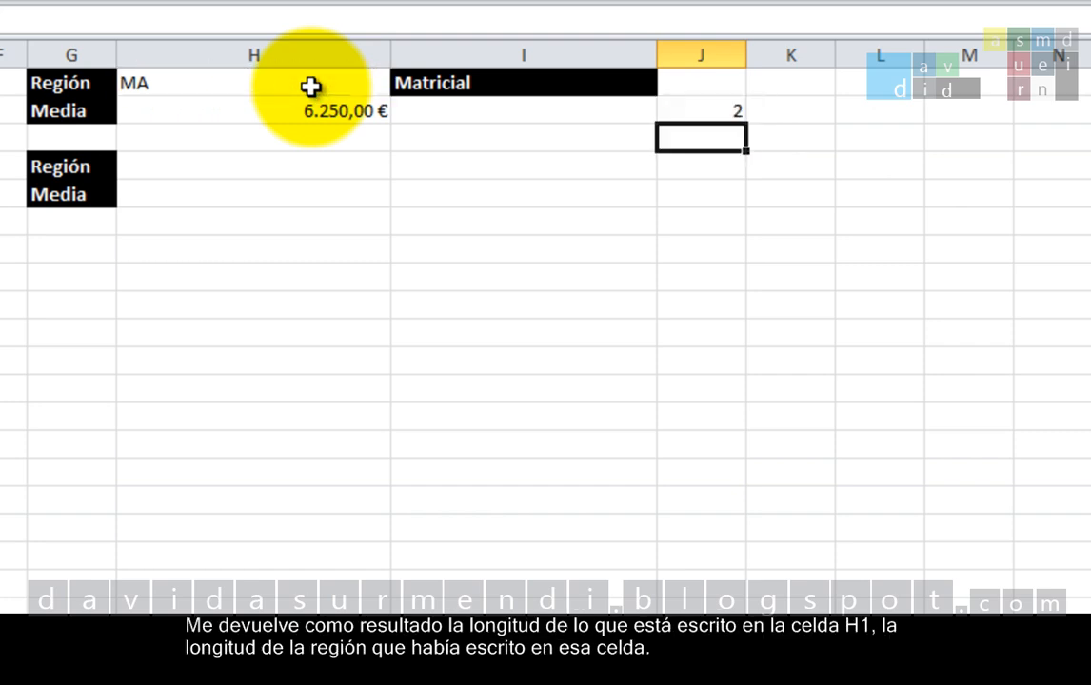
Step: Change the region in H1 to IRL to test the LARGO formula with another code
key(Up)
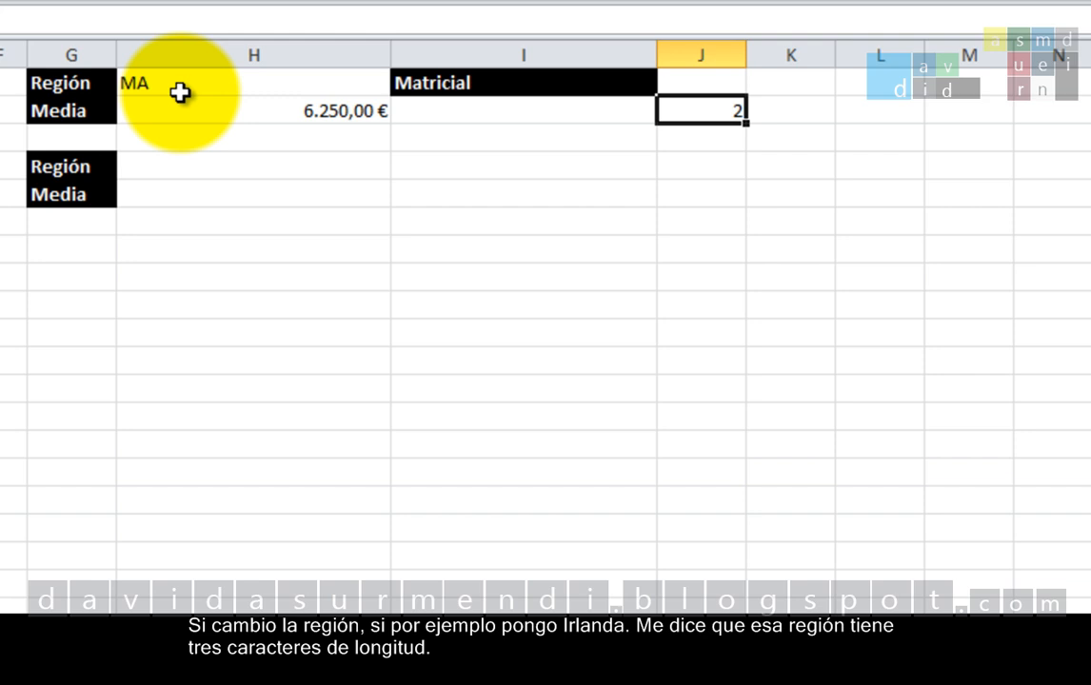
key(Up)
key(Left)
key(Left)
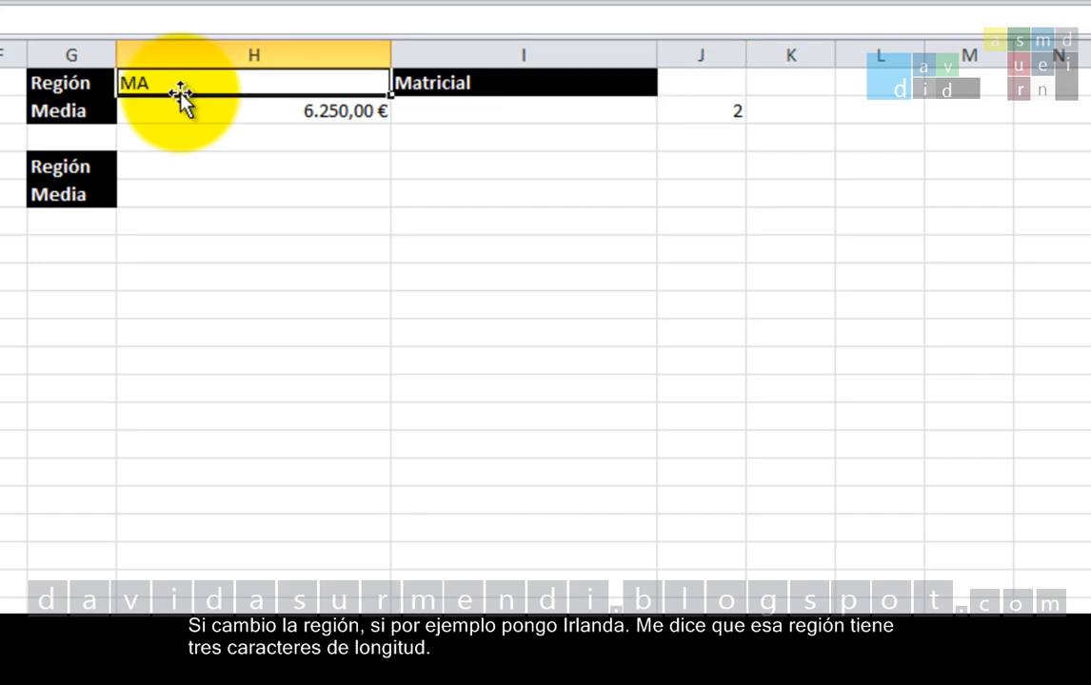
key(BackSpace)
text(IRL)
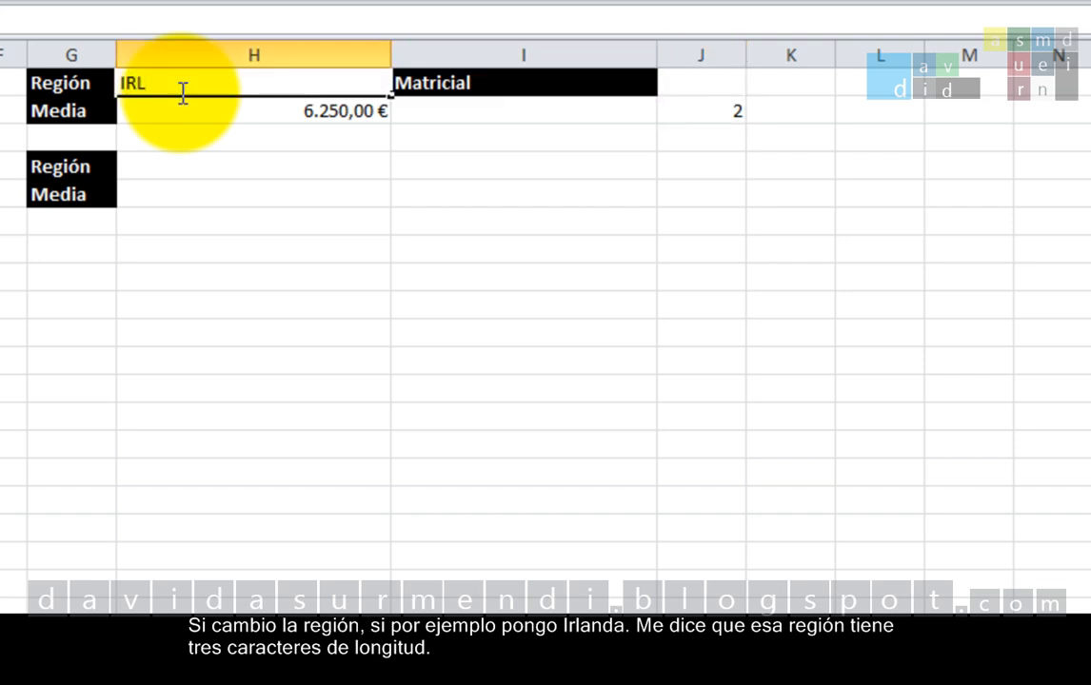
key(Return)
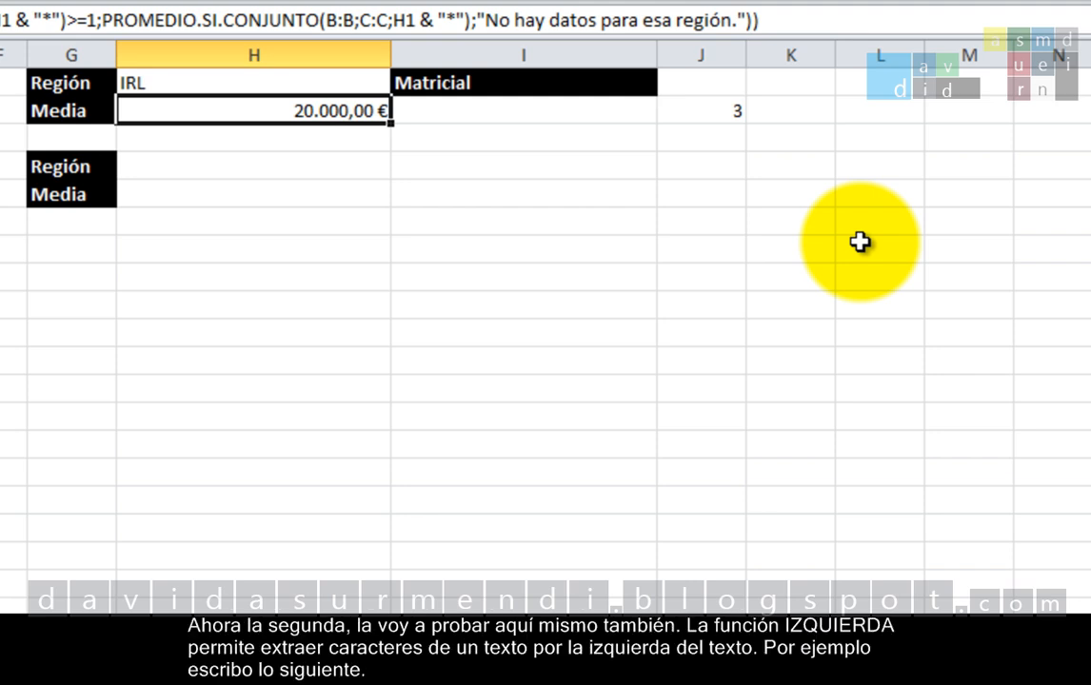
Step: Enter the test formula =IZQUIERDA(C2;3) in cell J3 to extract the first three characters of C2
key(Down)
key(Right)
key(Right)
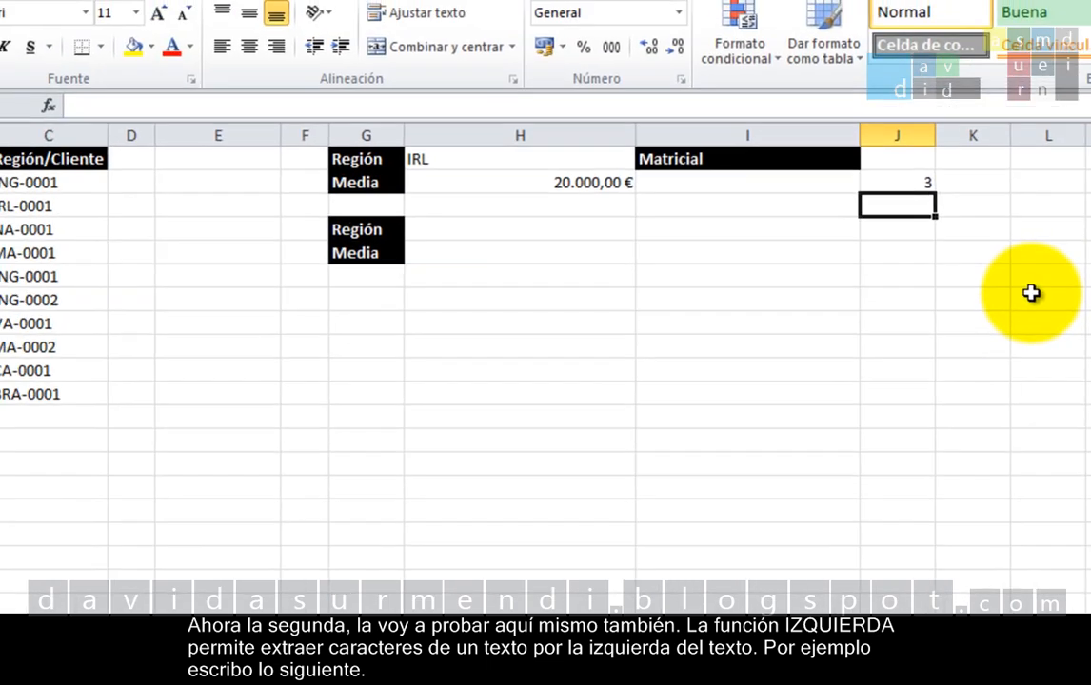
text(=)
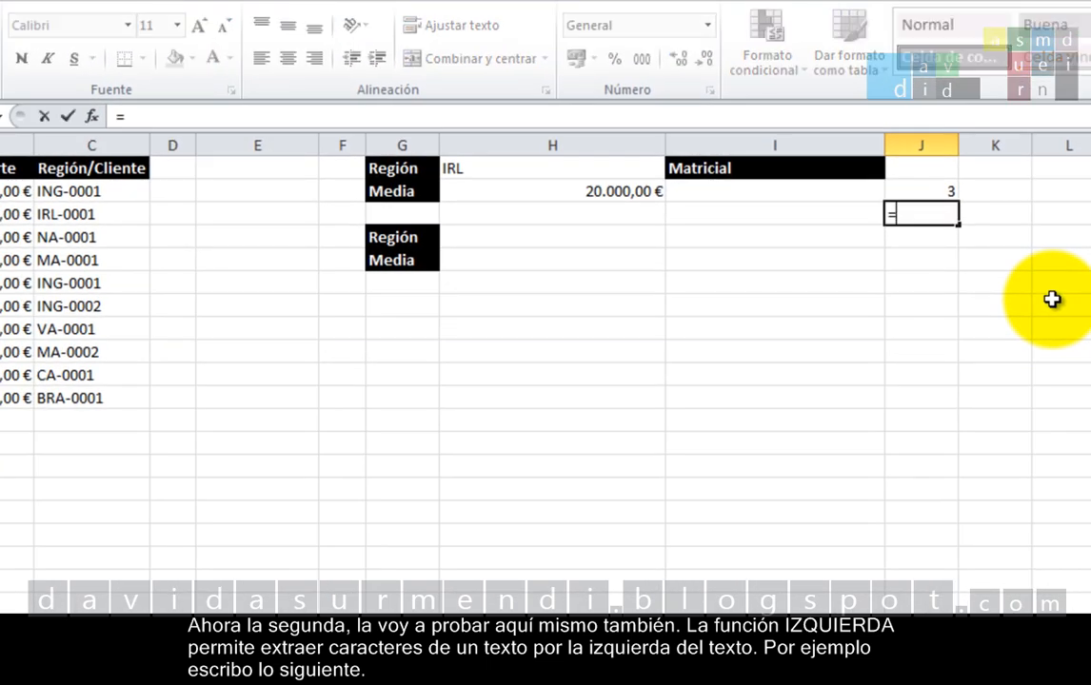
text(IZ)
key(Tab)
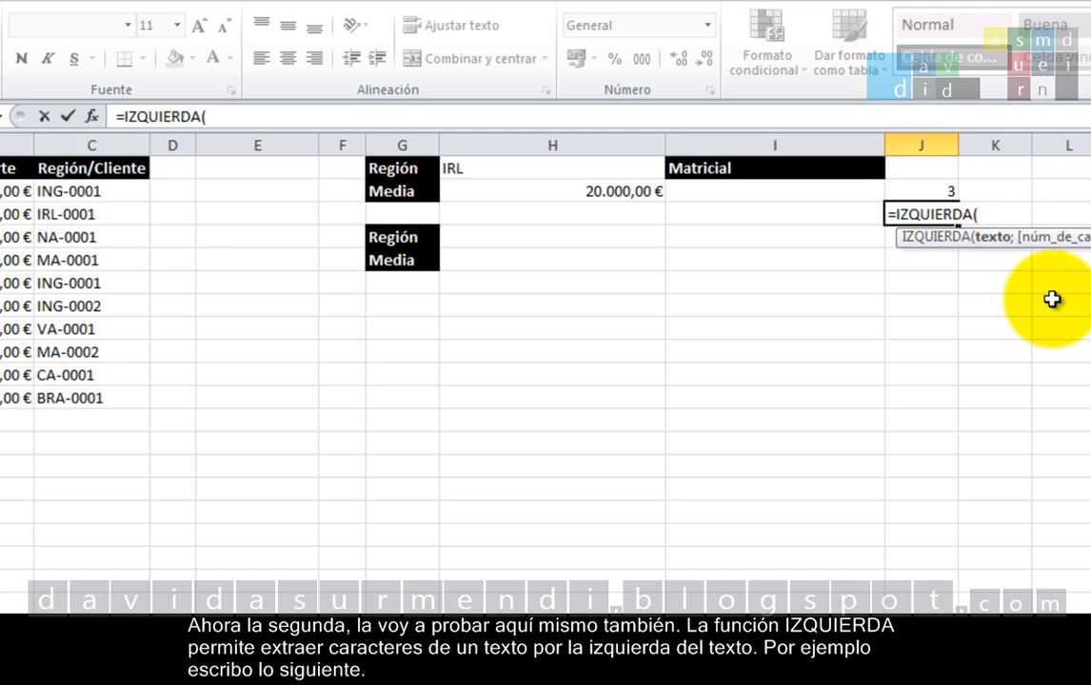
click(72, 190)
text(;)
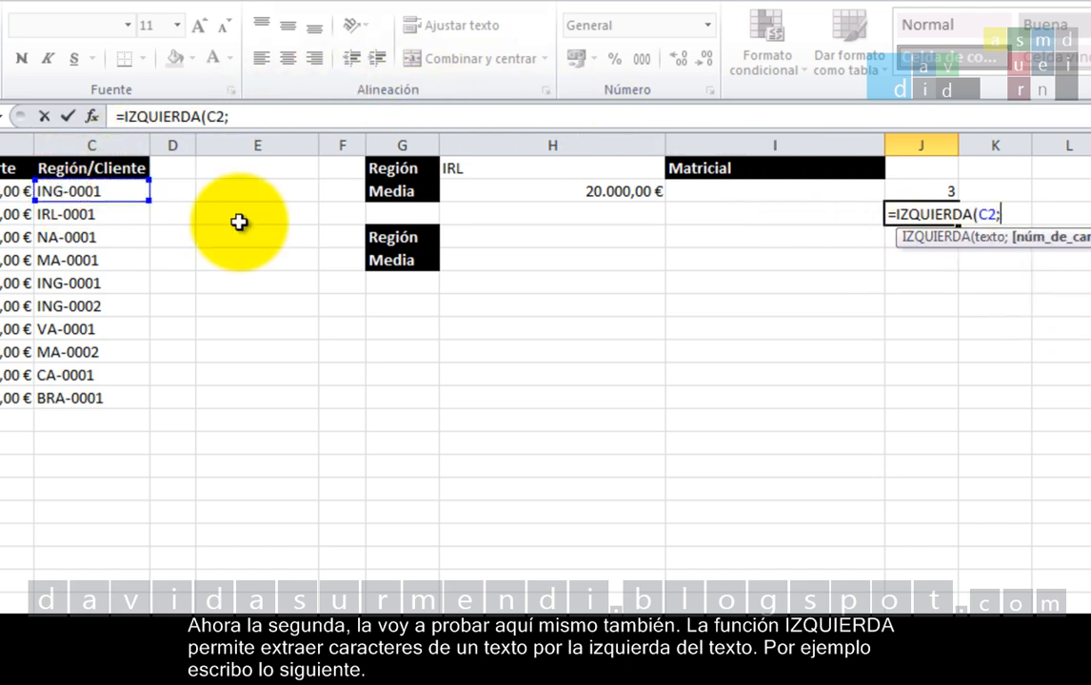
text(3))
key(Return)
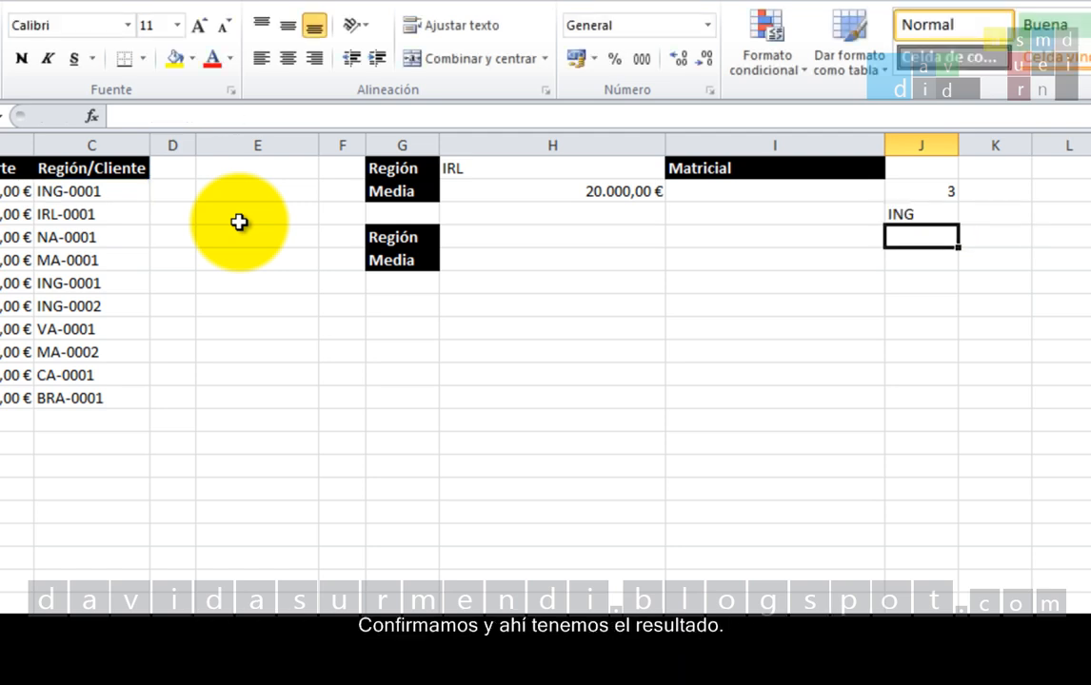
Step: Review the arguments of the IZQUIERDA formula in J3 without changing it
key(Up)
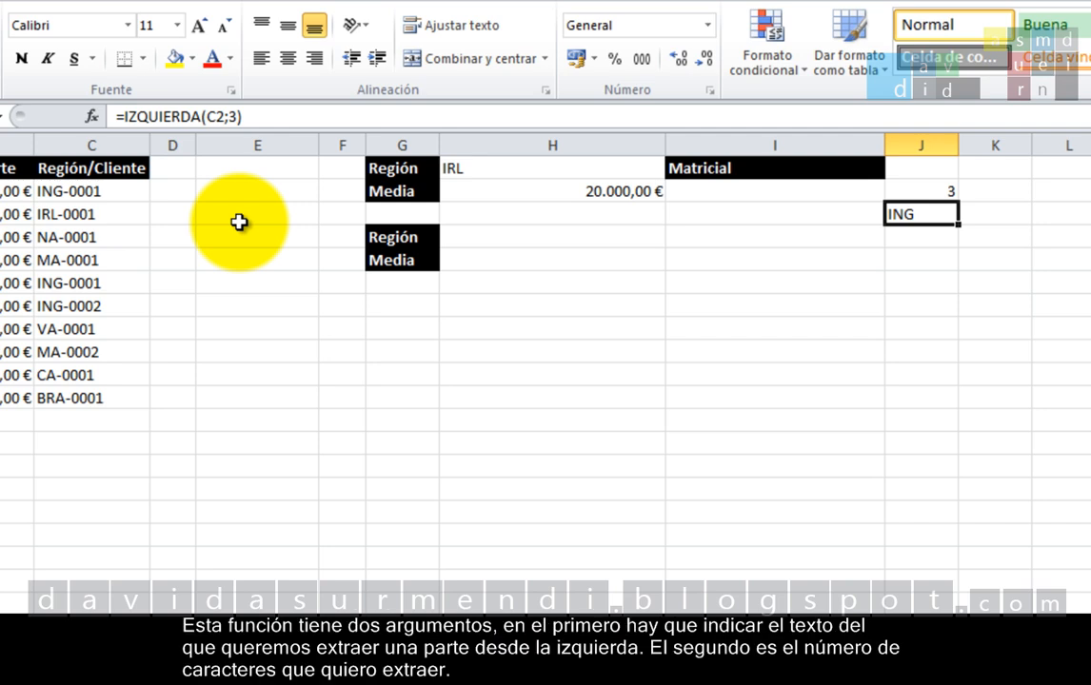
key(F2)
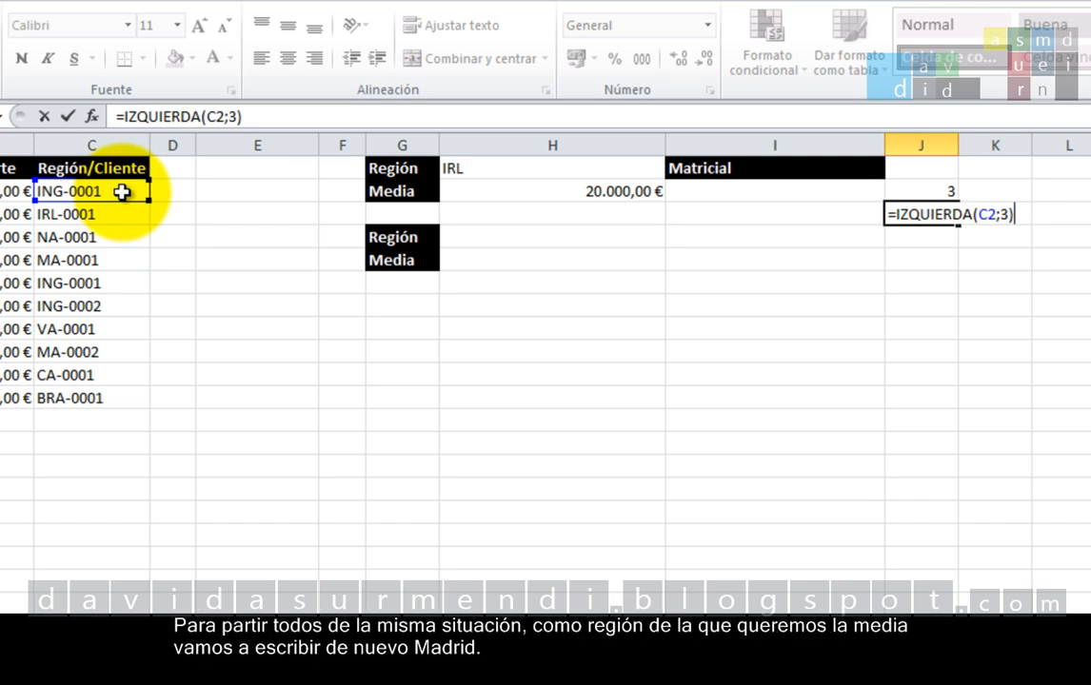
key(ctrl+Return)
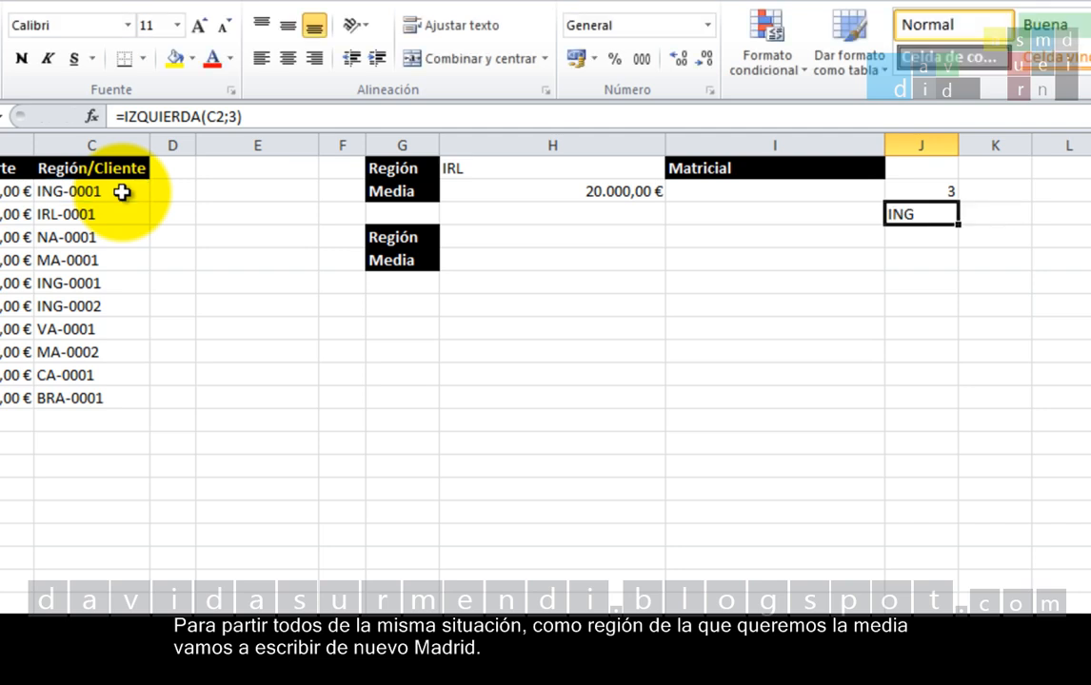
Step: Set the region in H1 back to MA
key(Up)
key(Up)
key(Up)
key(Left)
key(Left)
key(Left)
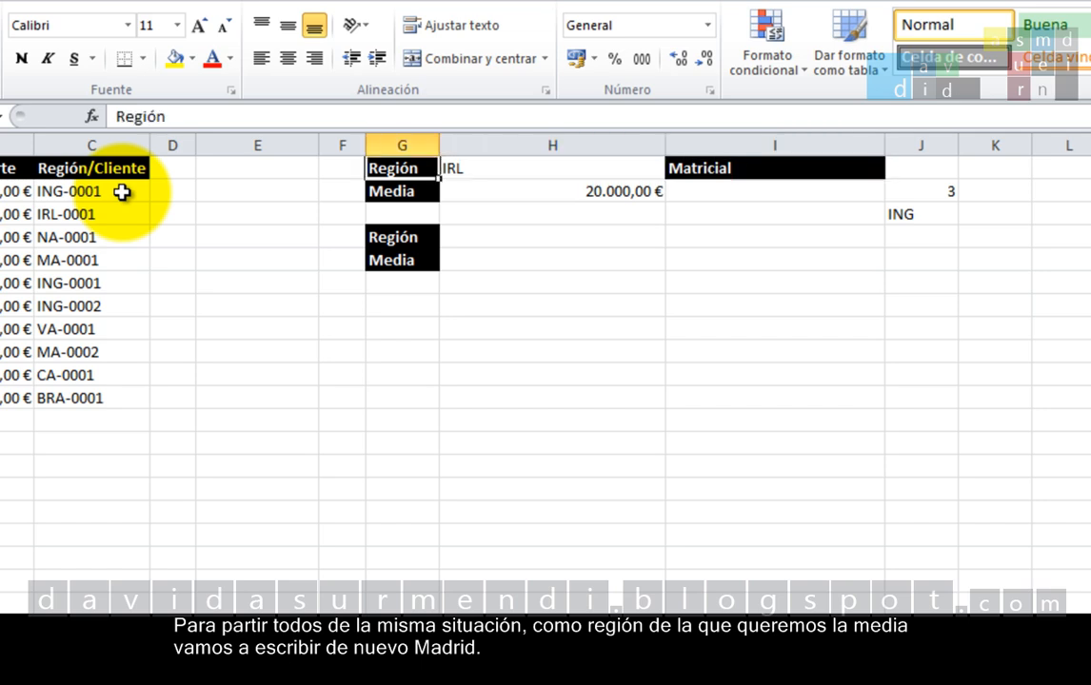
key(Right)
text(m)
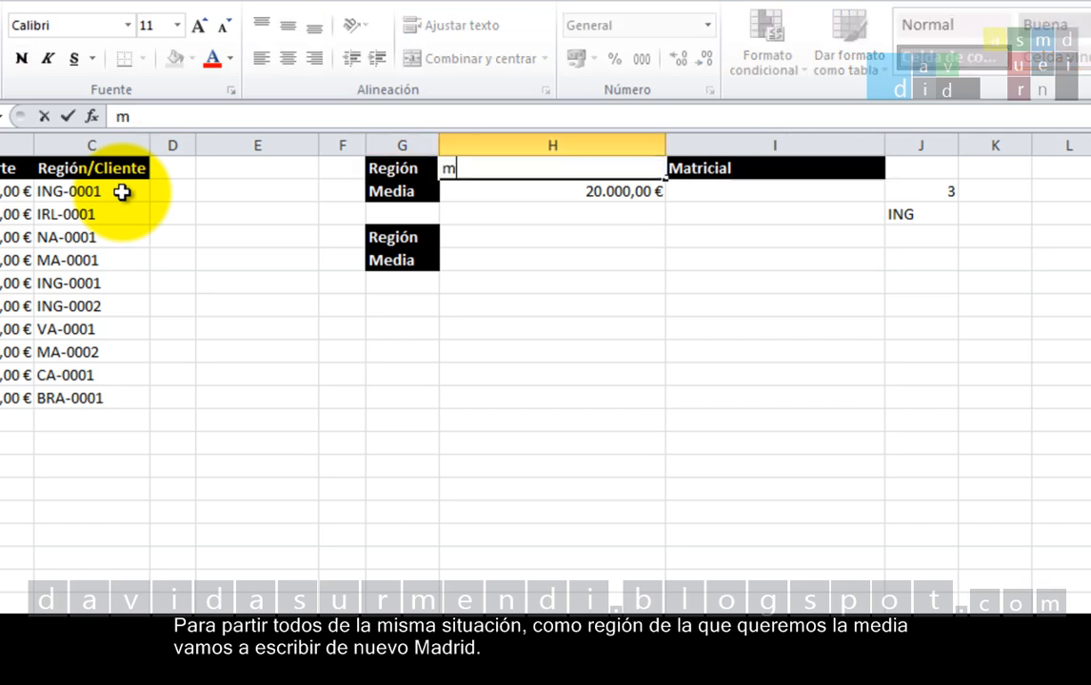
key(BackSpace)
text(MA)
key(Return)
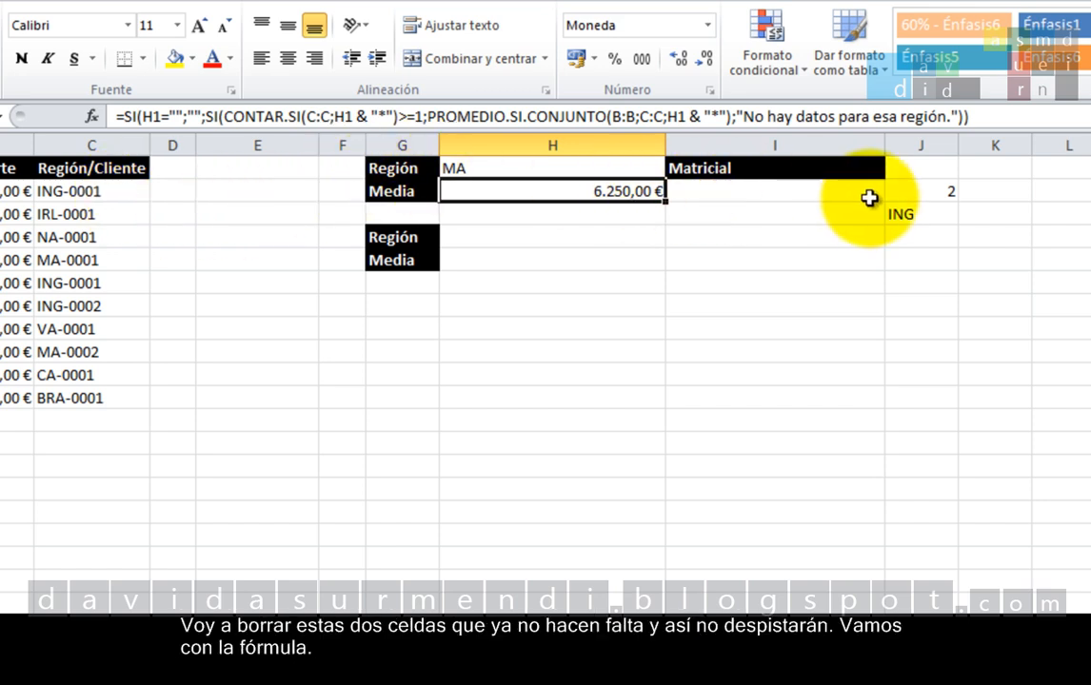
Step: Clear the LARGO and IZQUIERDA test formulas from cells J2:J3
mouse_move(928, 190)
mouse_down()
mouse_move(937, 188)
mouse_move(937, 212)
mouse_up()
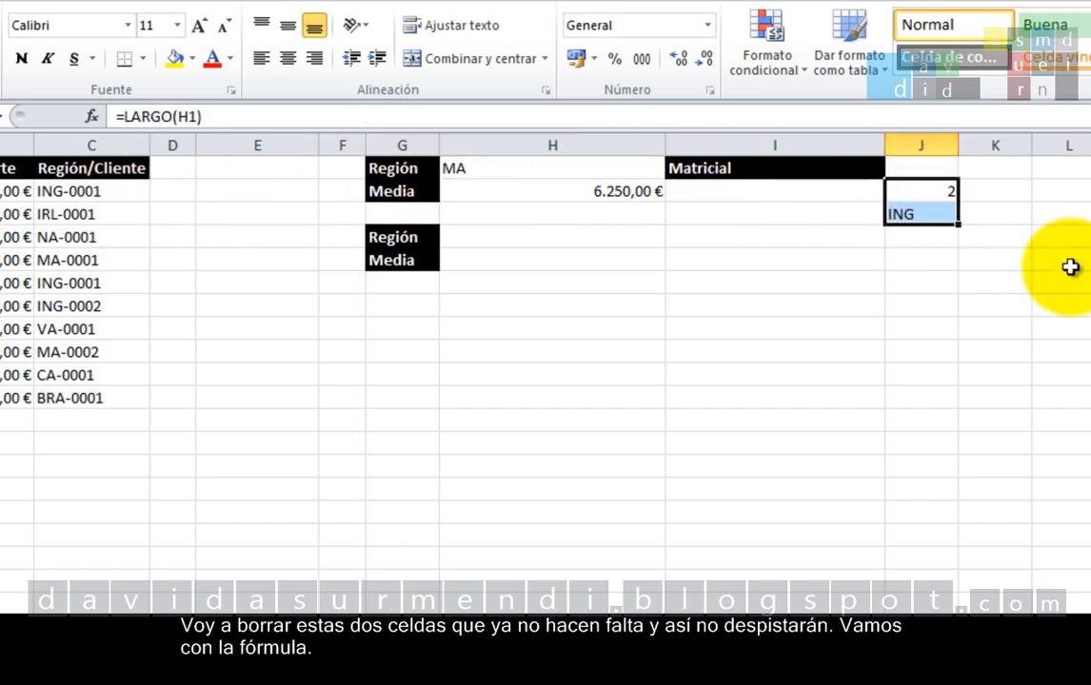
key(Delete)
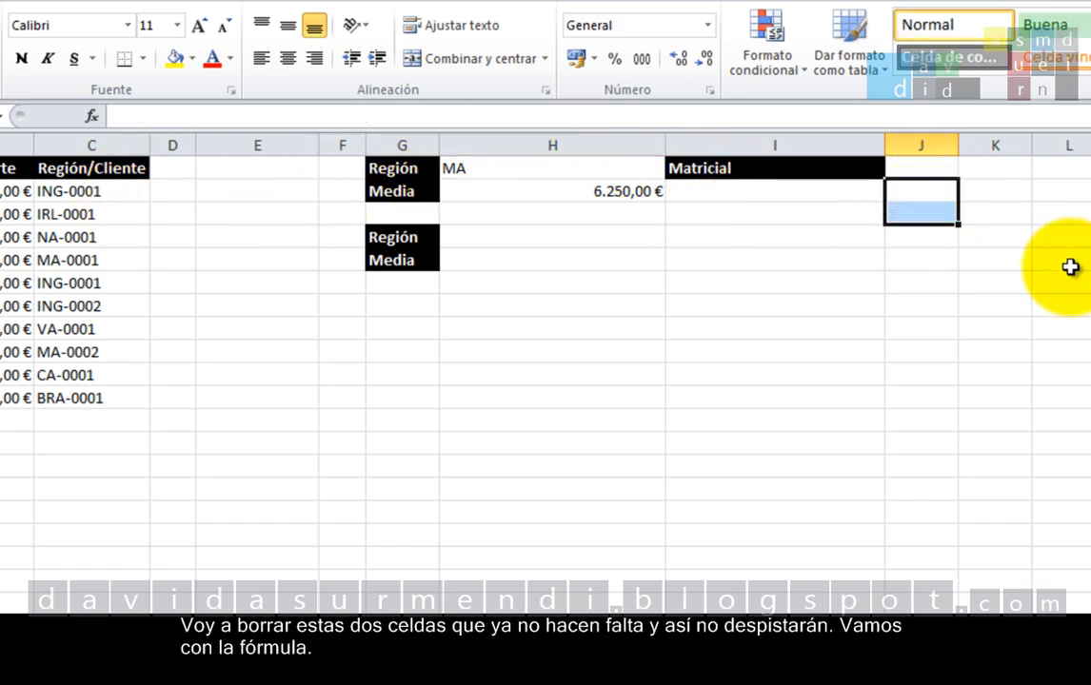
key(Up)
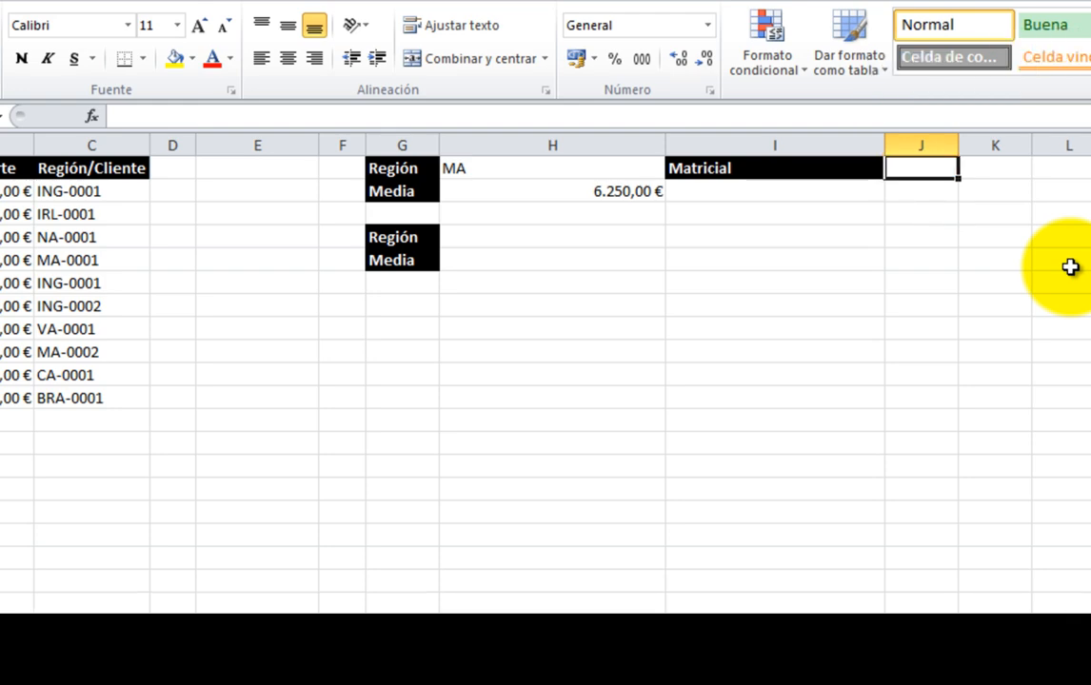